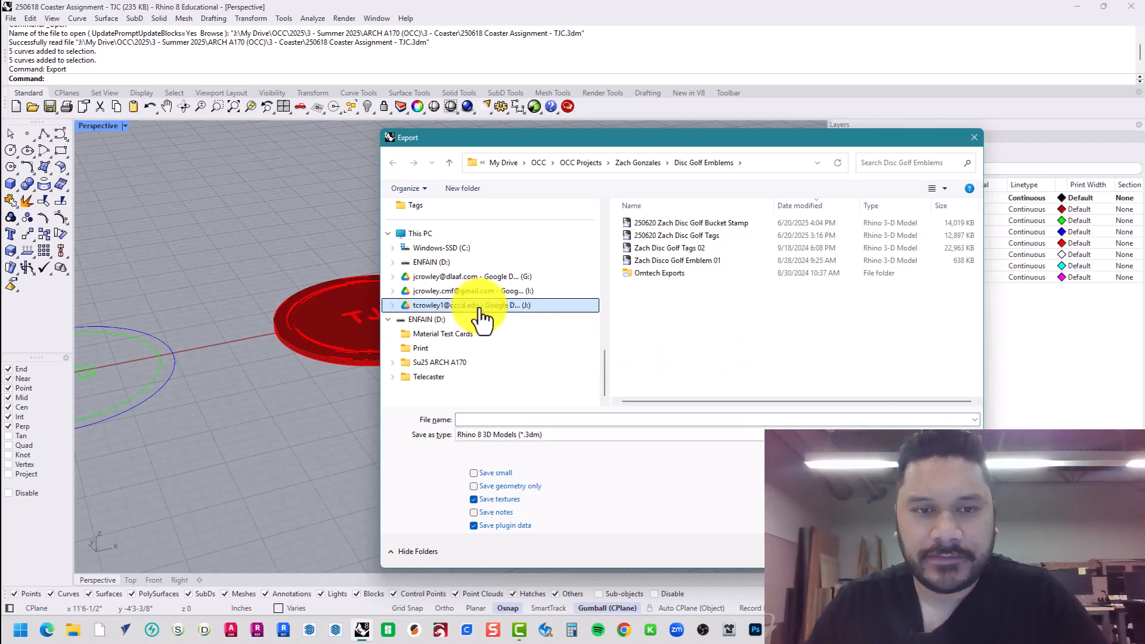
# Browse to the 3 - Coaster > 2C - CNC folder as the export destination.
pyautogui.click(484, 307)
pyautogui.scroll(10, 484, 309)
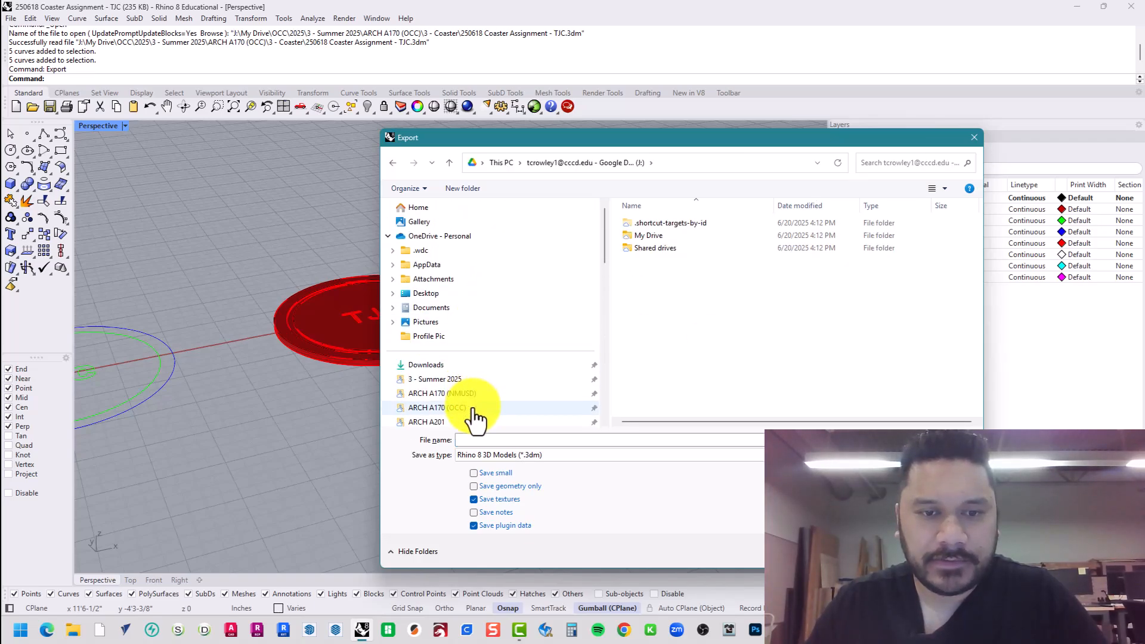
pyautogui.scroll(-1, 474, 406)
pyautogui.click(474, 392)
pyautogui.click(663, 261)
pyautogui.doubleClick(664, 262)
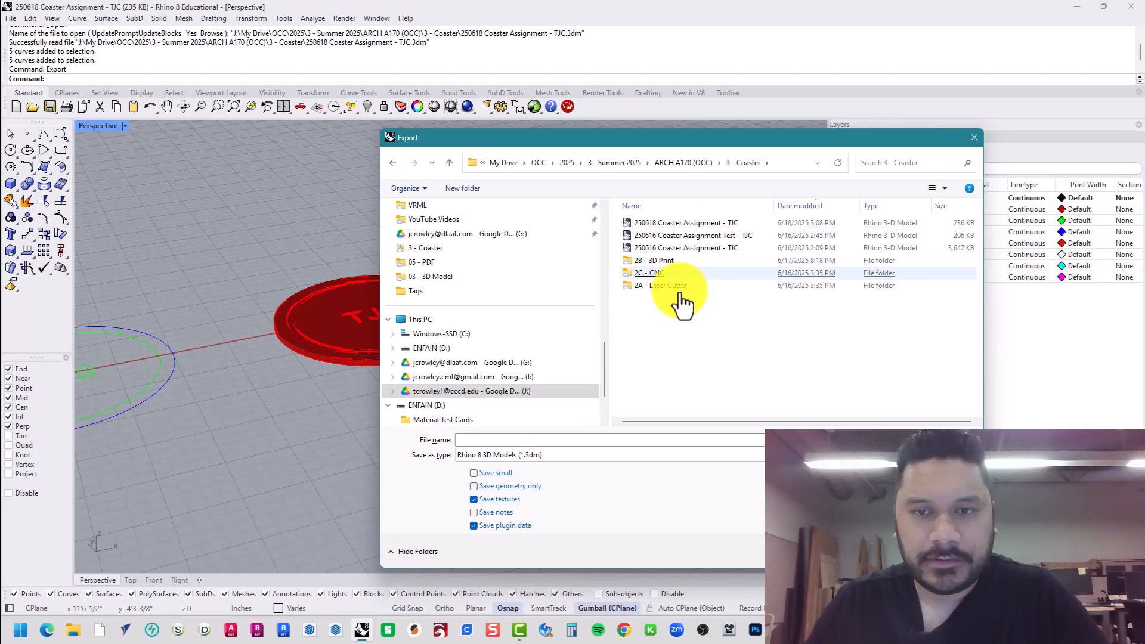
pyautogui.doubleClick(656, 273)
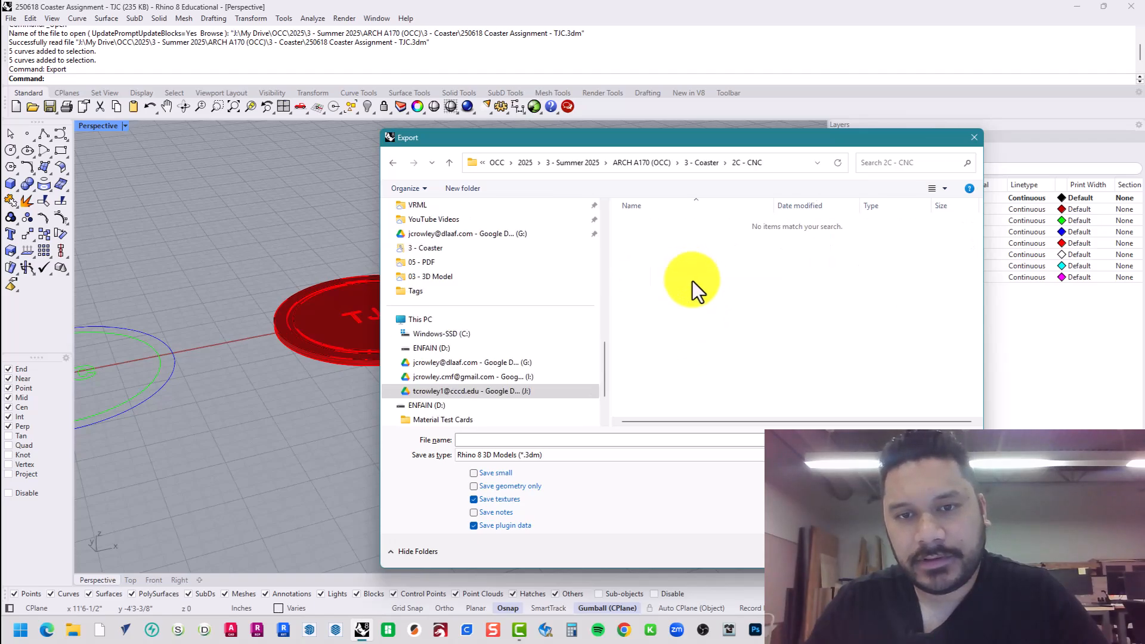
# Save the curves as a DXF named Coaster-TJC and accept the export options.
pyautogui.click(628, 455)
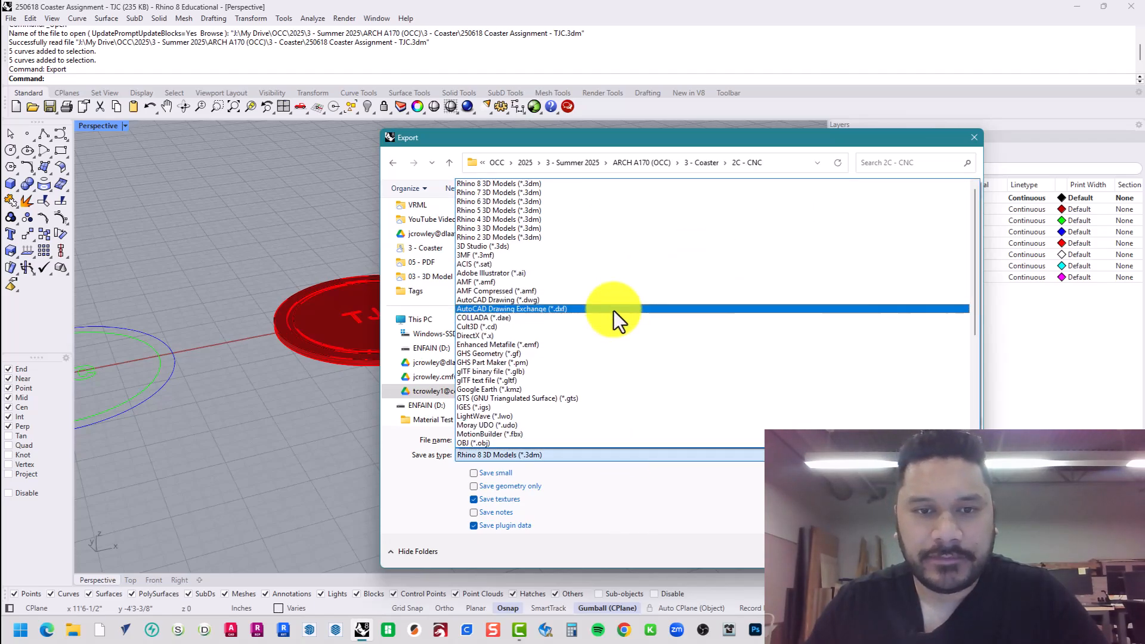
pyautogui.click(614, 308)
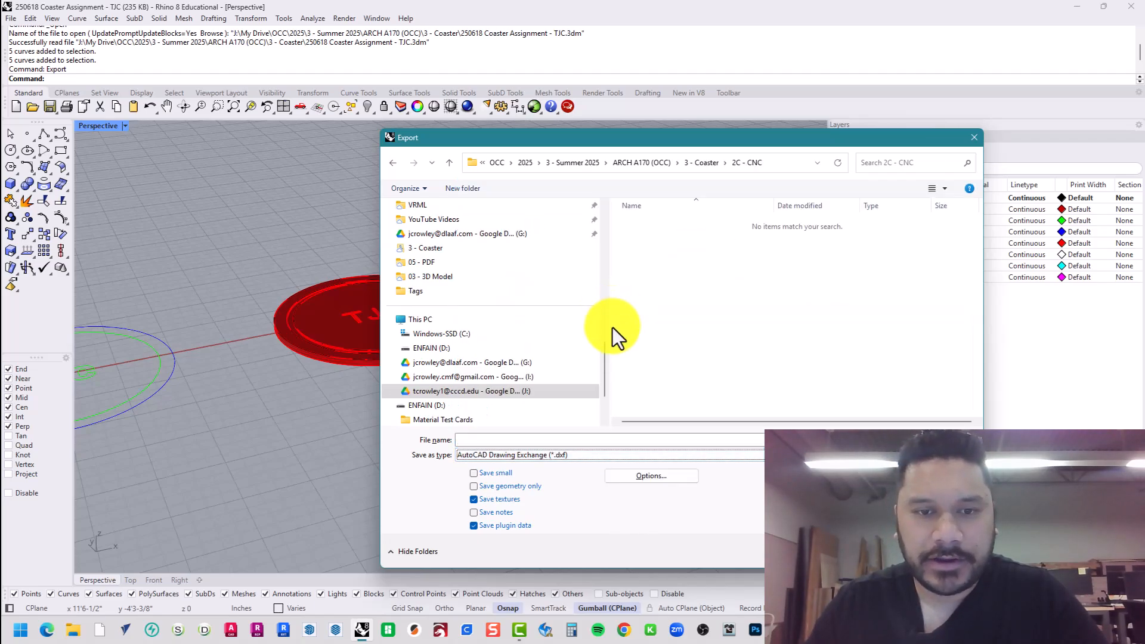
pyautogui.click(564, 440)
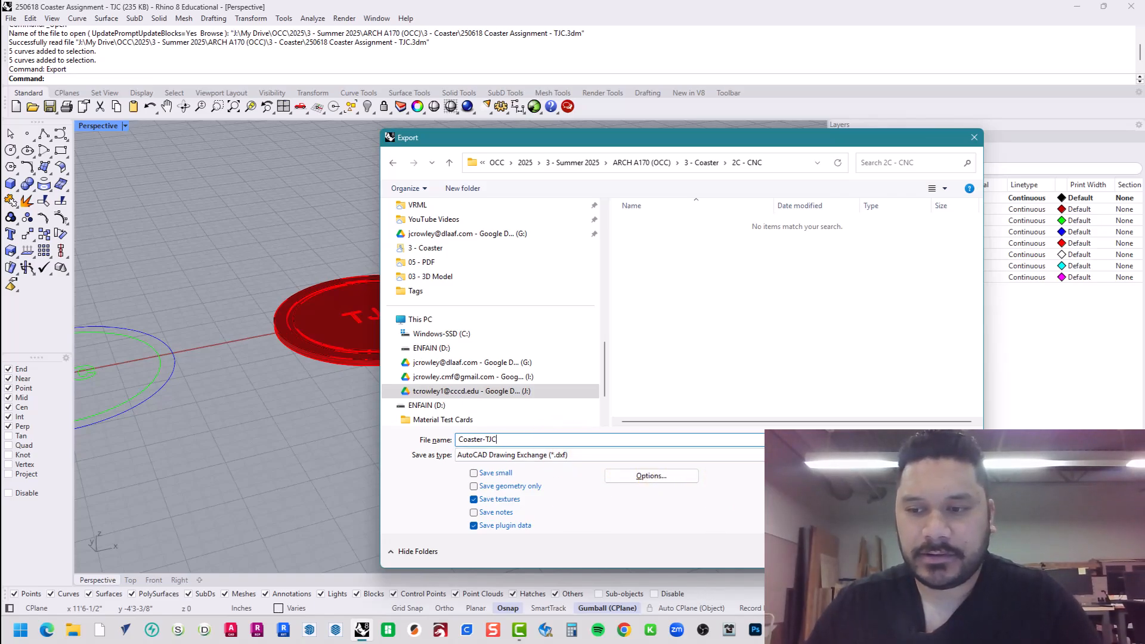
pyautogui.hotkey('ctrl', 'a')
pyautogui.press('Return')
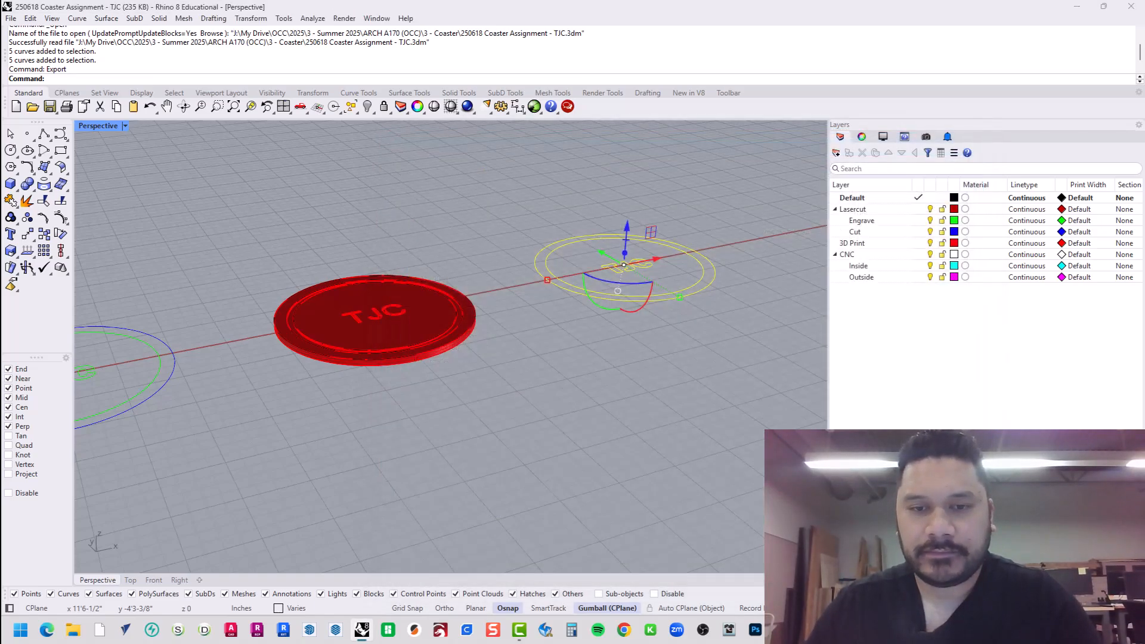
pyautogui.click(549, 344)
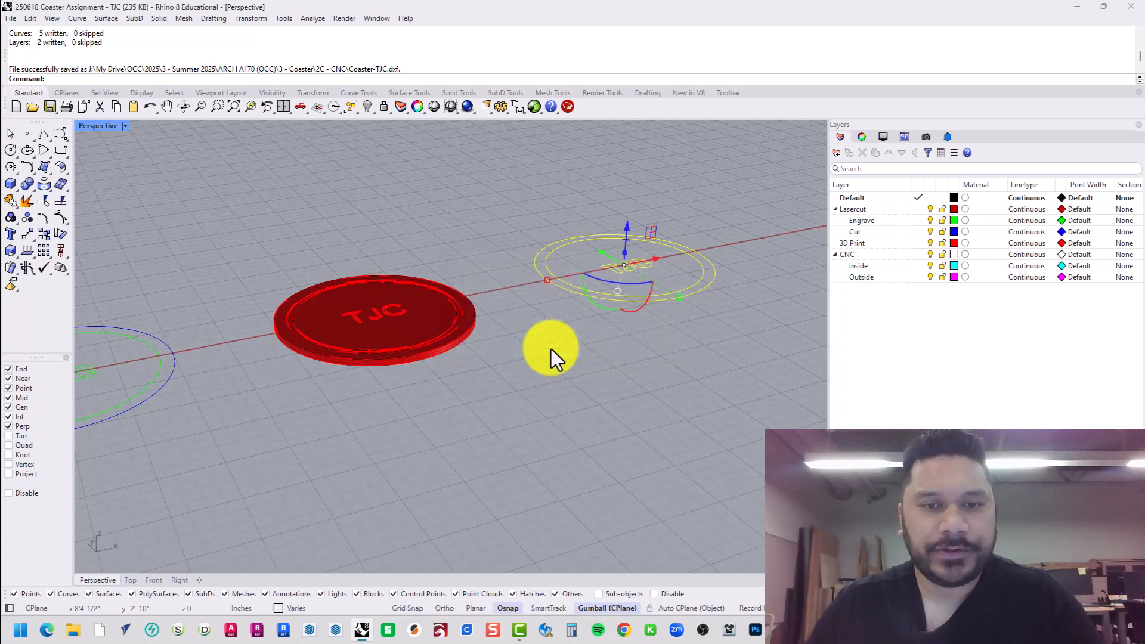
pyautogui.scroll(-3, 532, 374)
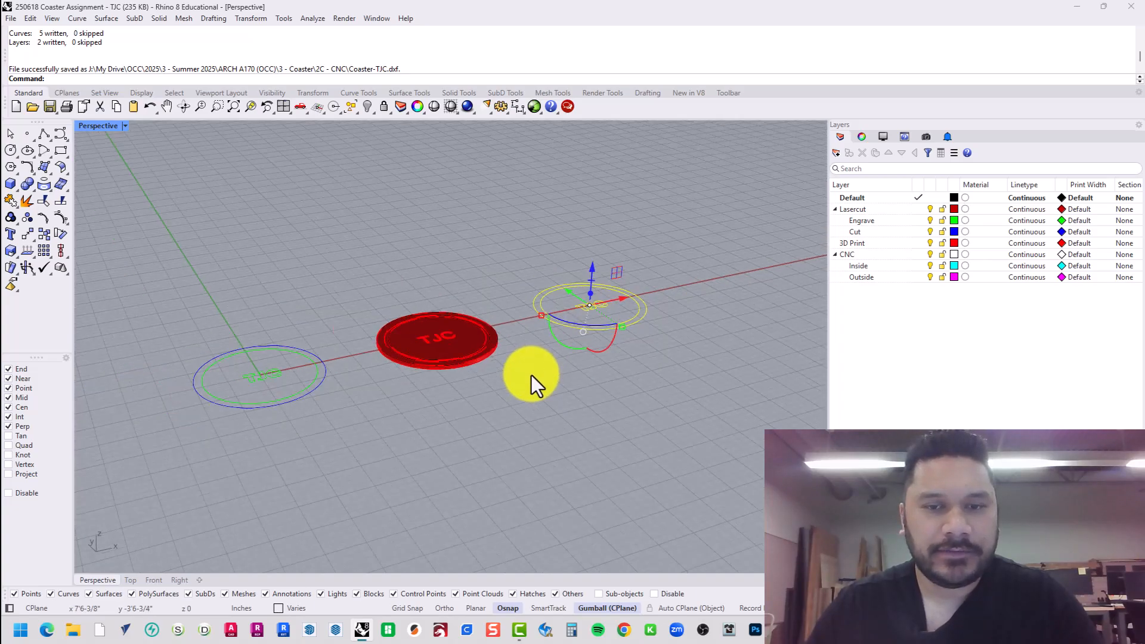
pyautogui.hotkey('alt', 'Tab')
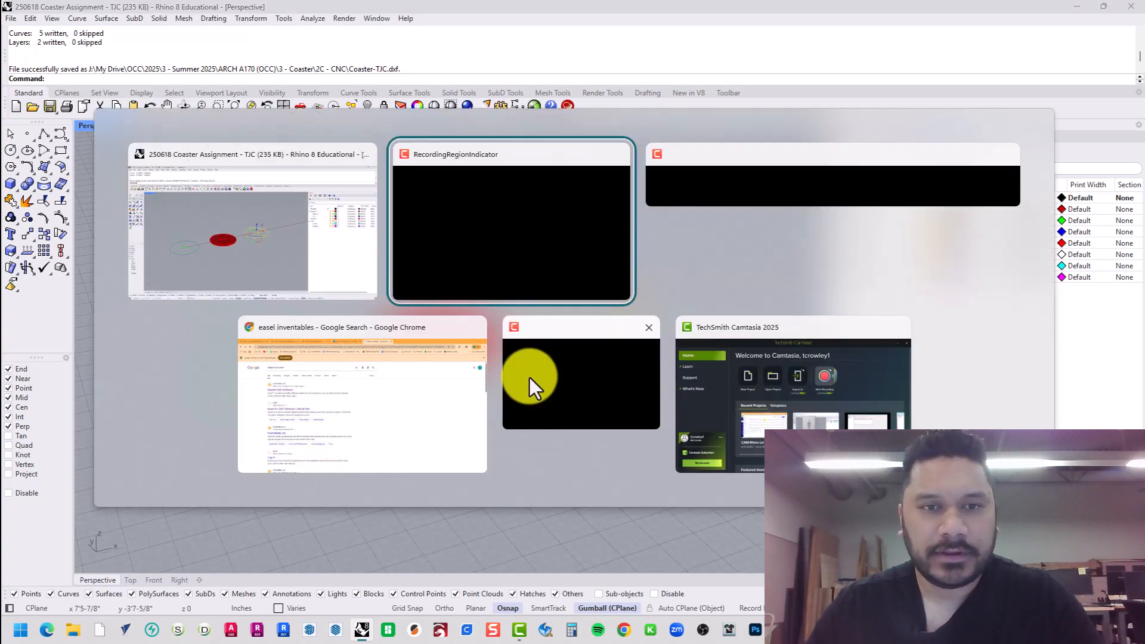
# Switch to Chrome's 'easel inventables' results and open the 'Easel® CNC Software' page.
pyautogui.click(273, 270)
pyautogui.hotkey('alt', 'Tab')
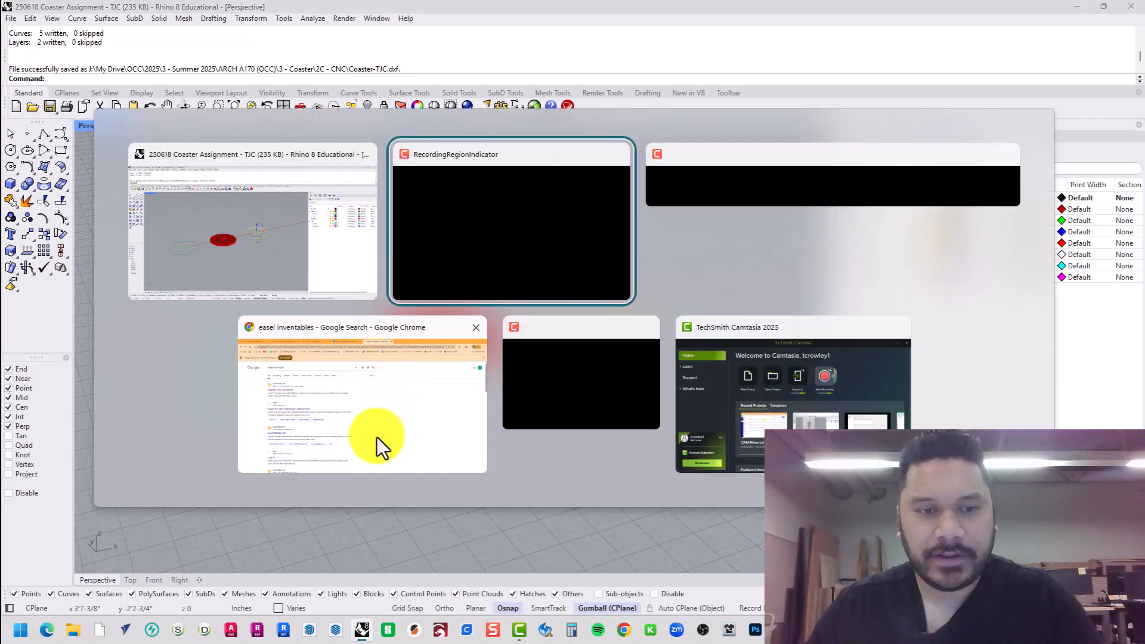
pyautogui.click(377, 438)
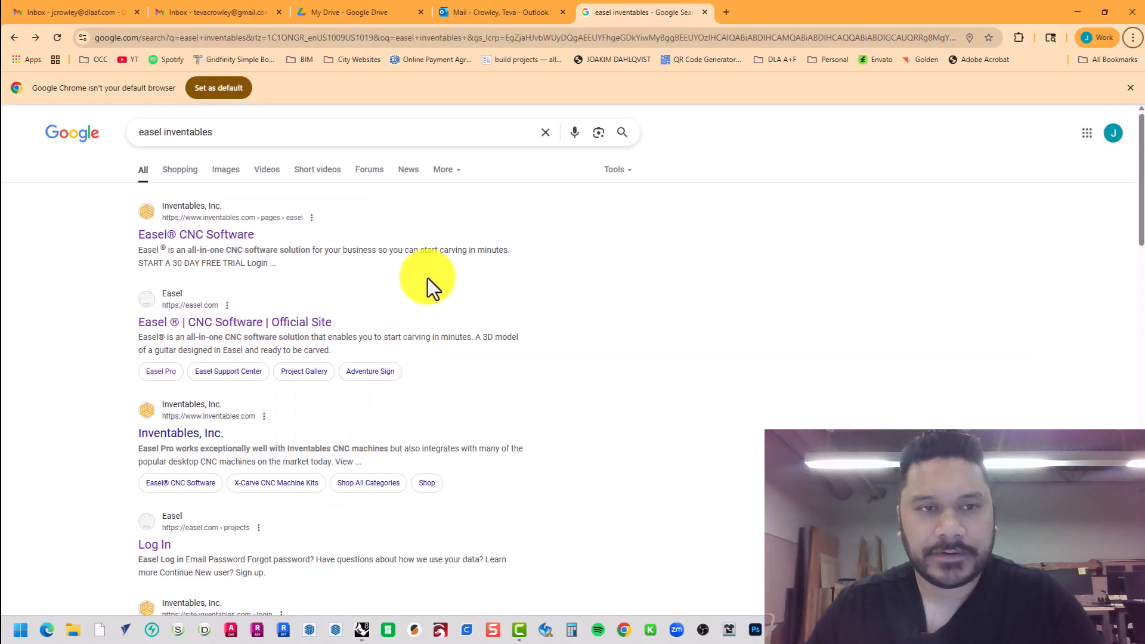
pyautogui.click(306, 138)
pyautogui.click(83, 179)
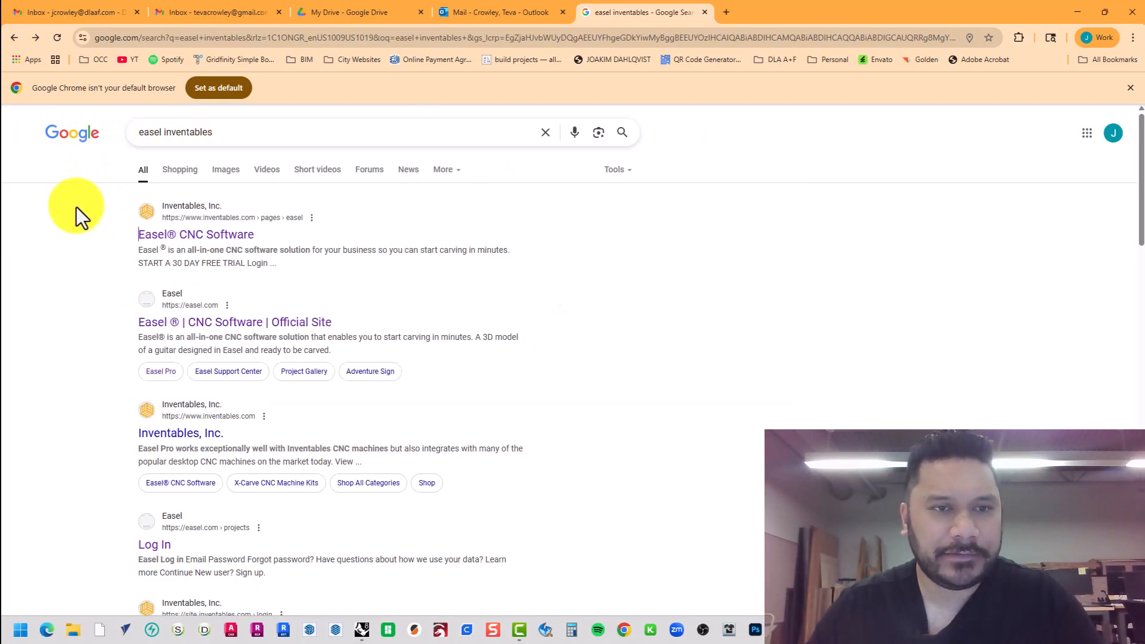
pyautogui.click(217, 241)
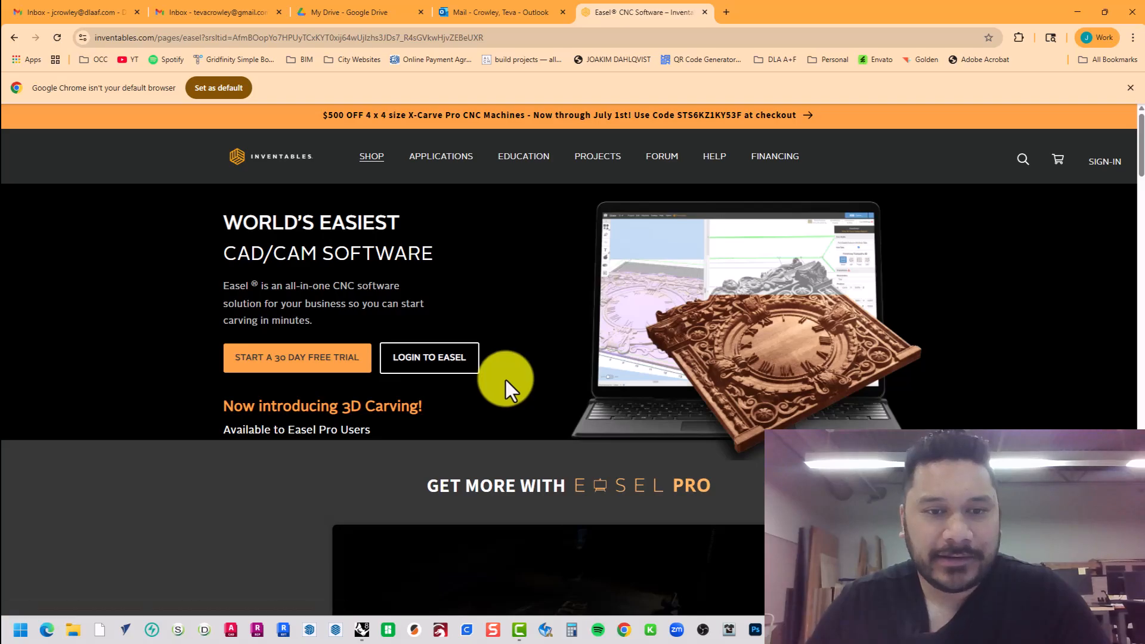
# Log in to Easel with the saved credentials and start a new project.
pyautogui.click(454, 358)
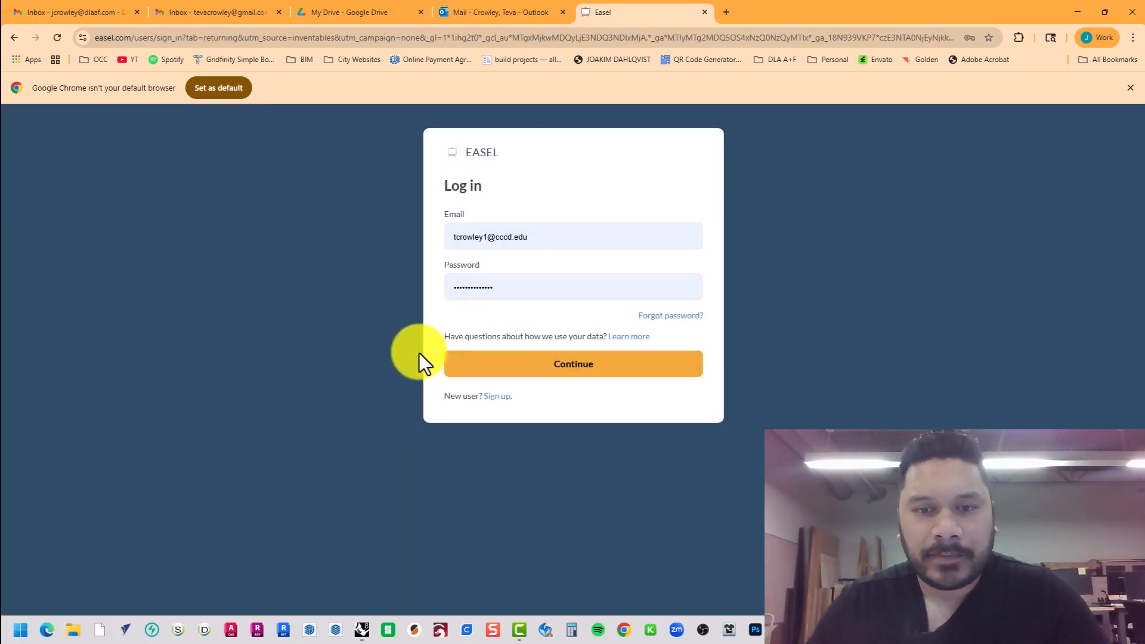
pyautogui.click(534, 371)
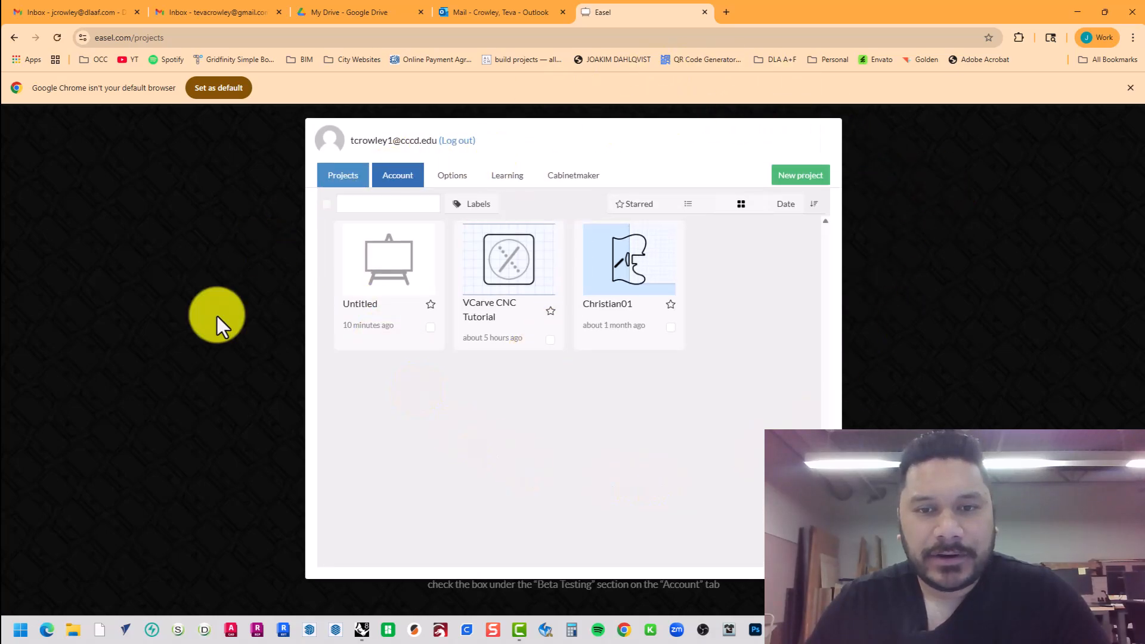
pyautogui.click(803, 182)
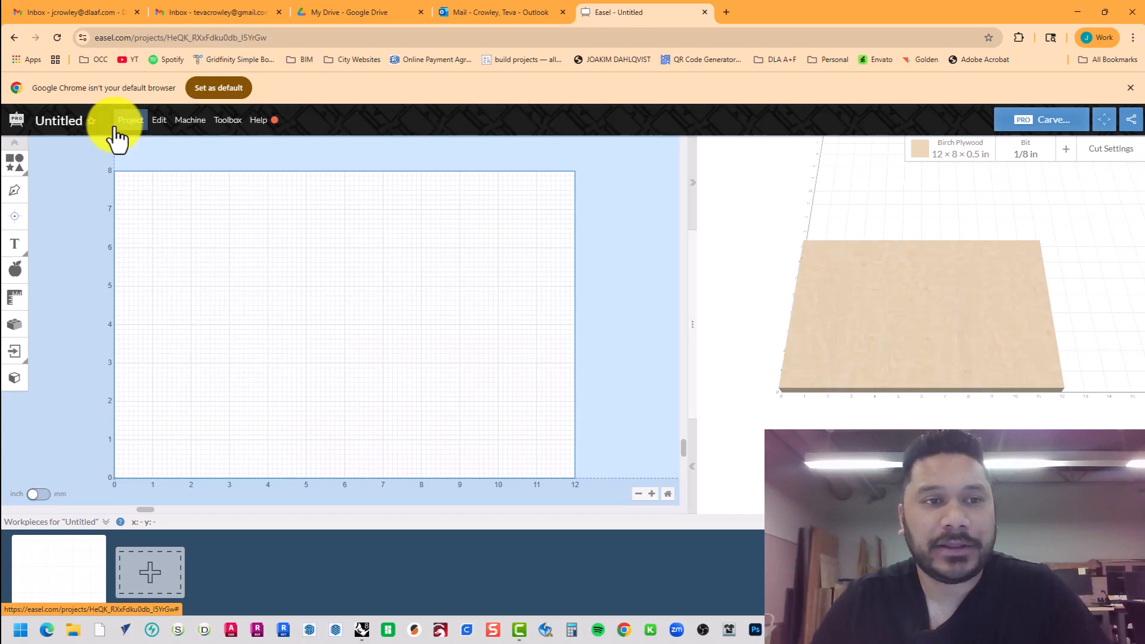
# Rename the Untitled project to 'Coaster'.
pyautogui.click(68, 122)
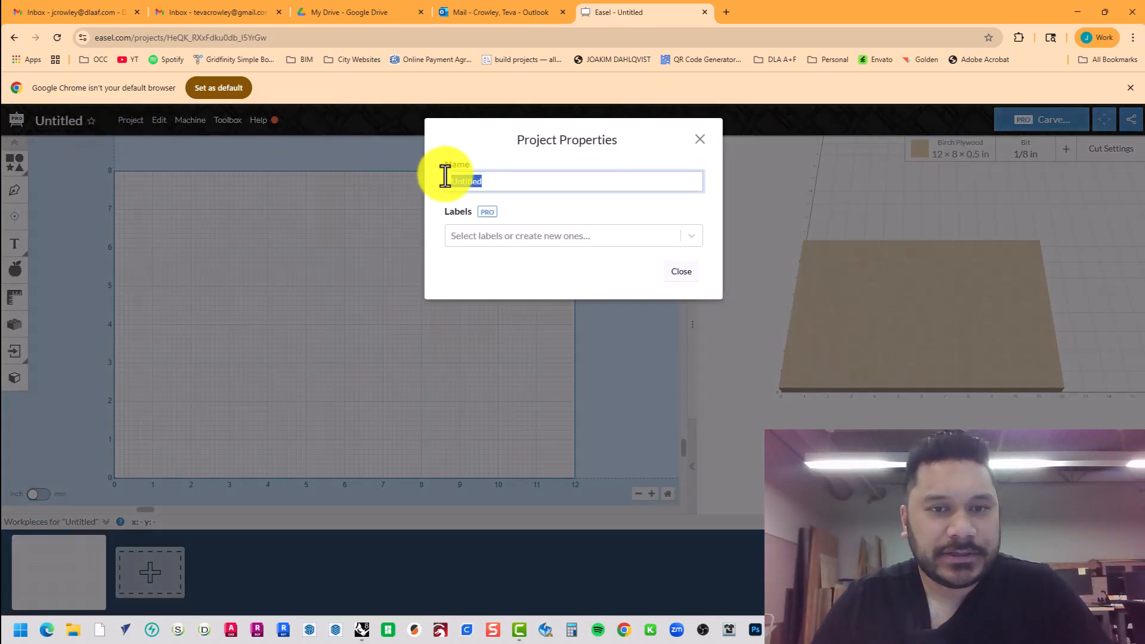
pyautogui.write('Coaster')
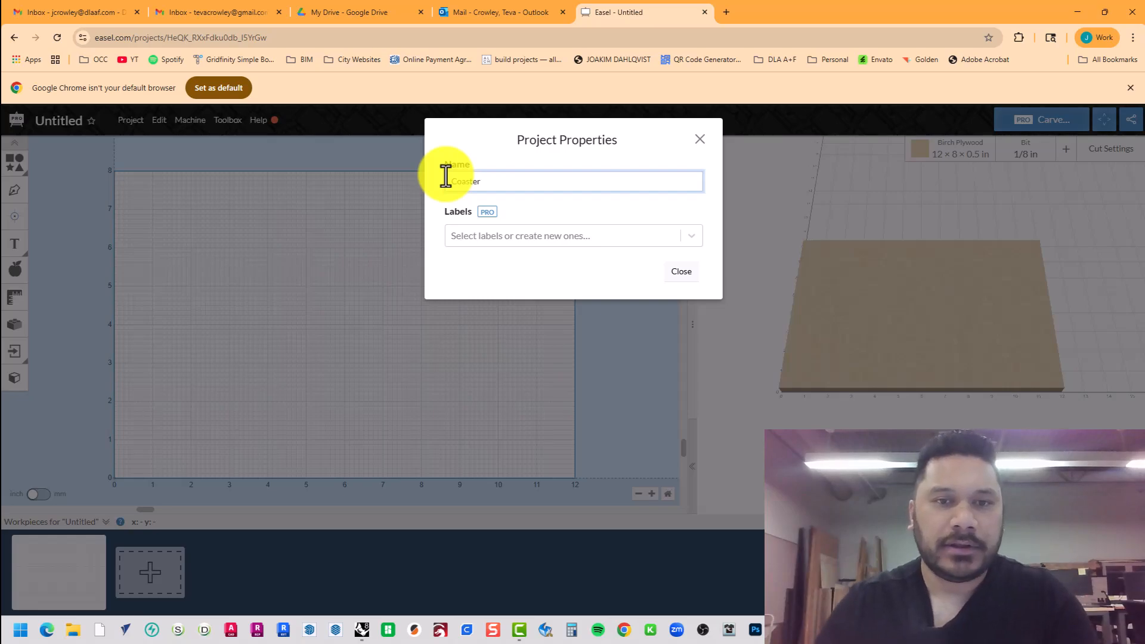
pyautogui.click(685, 274)
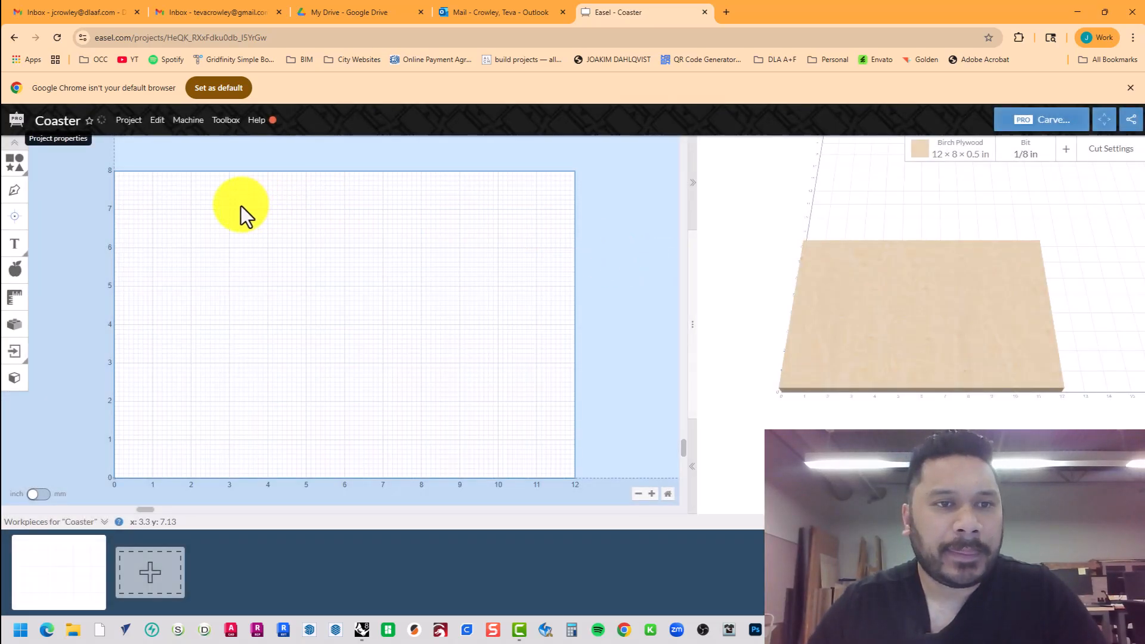
# Start a DXF Import 2.0 and upload Coaster-TJC.dxf from the 2C - CNC folder.
pyautogui.click(132, 122)
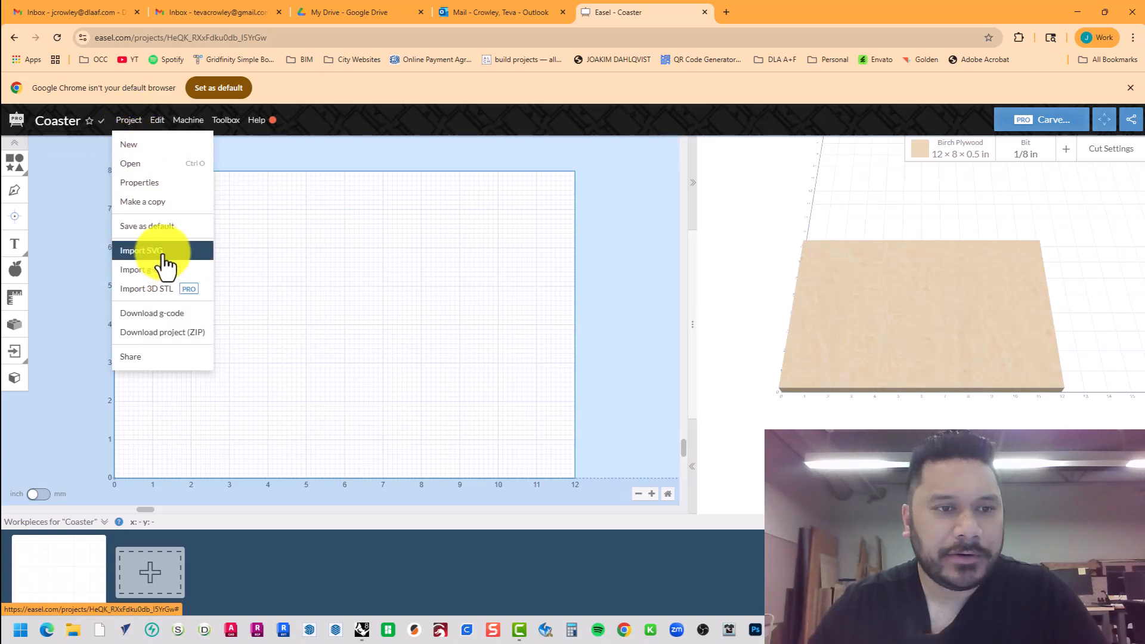
pyautogui.click(88, 351)
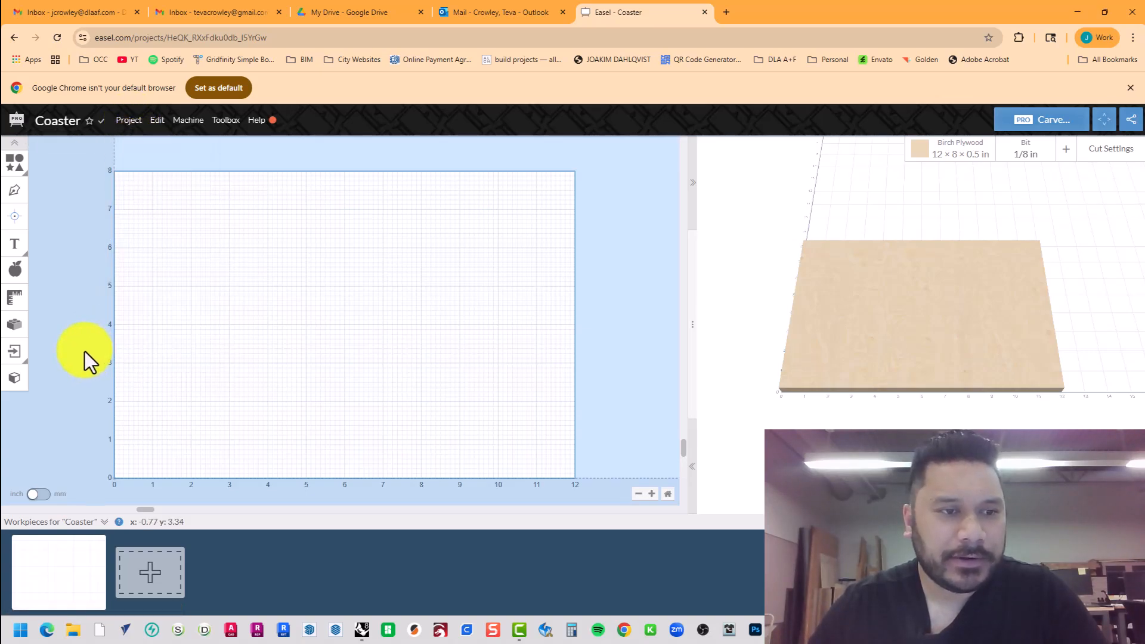
pyautogui.click(17, 358)
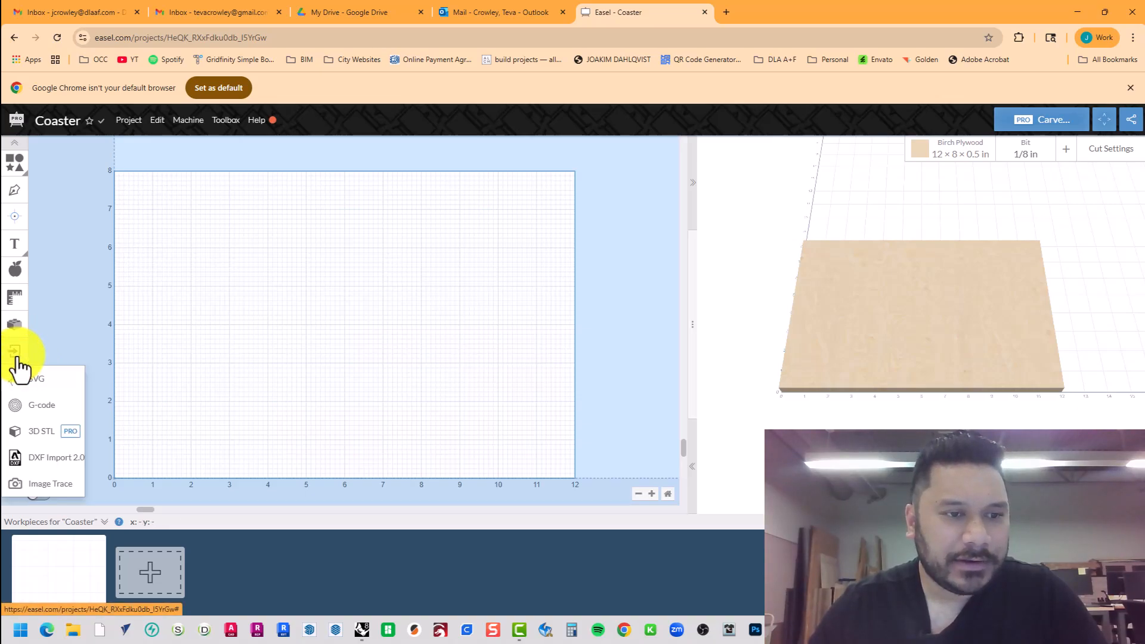
pyautogui.click(50, 457)
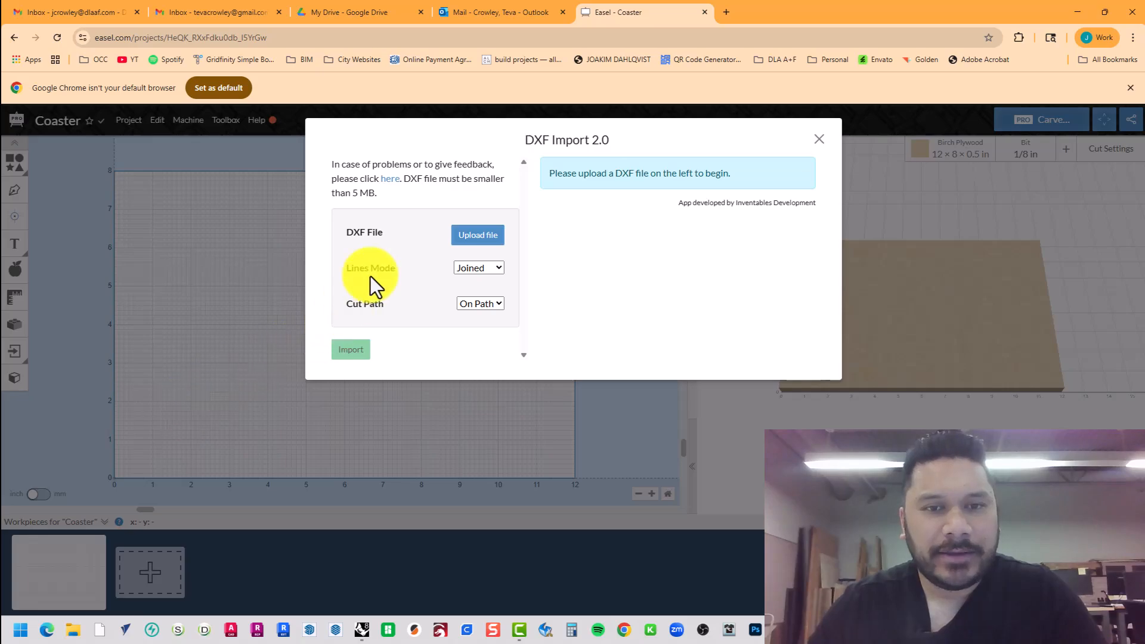
pyautogui.click(482, 235)
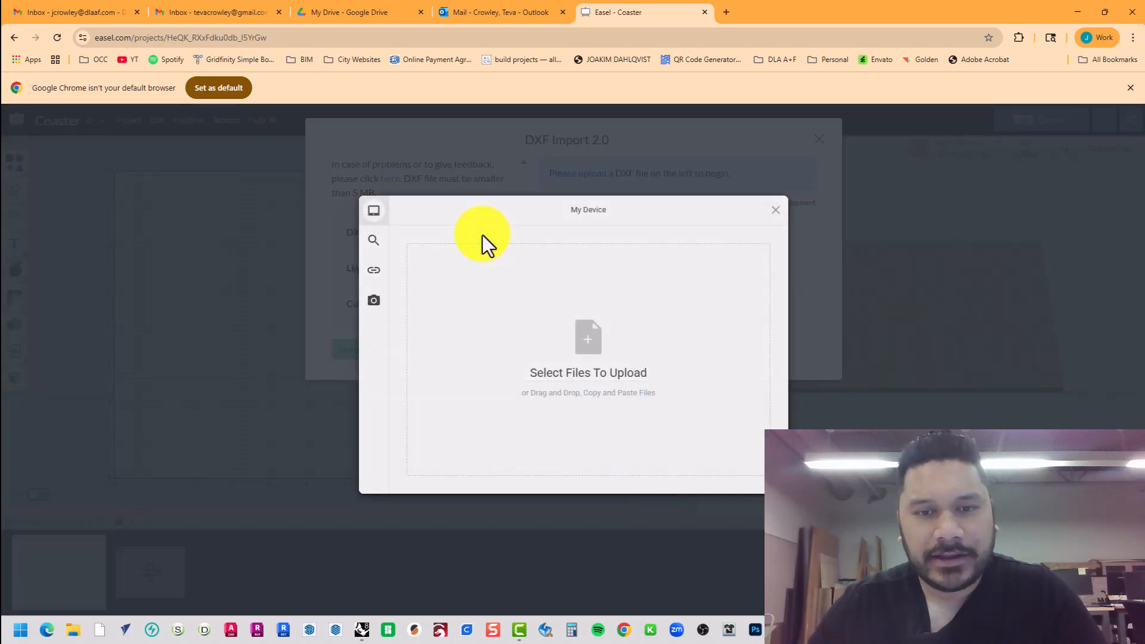
pyautogui.click(598, 342)
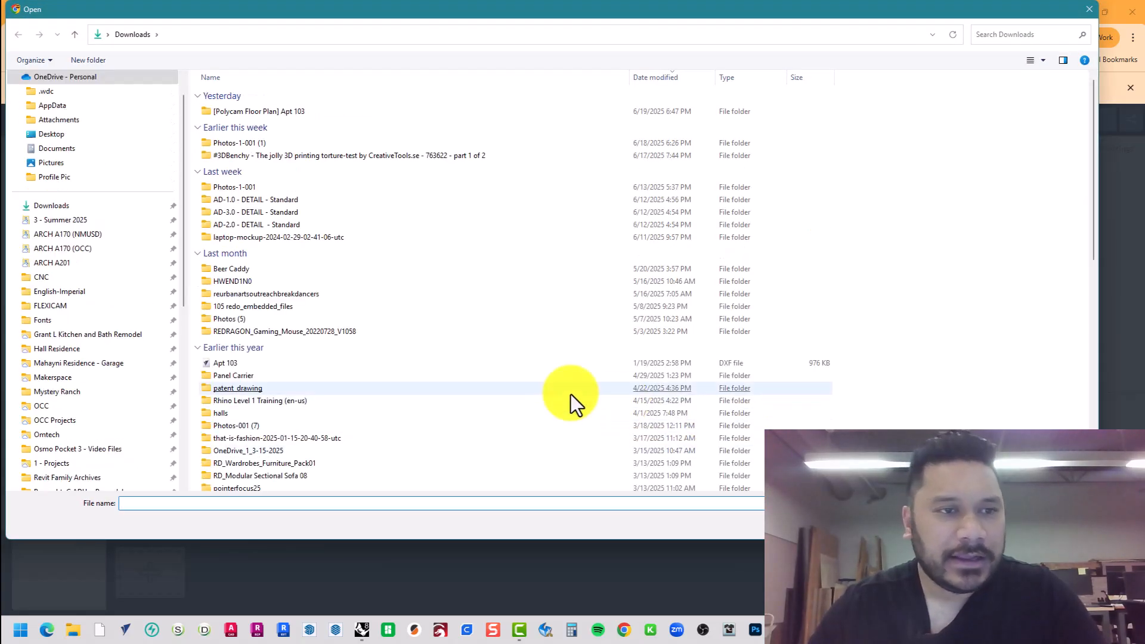
pyautogui.click(92, 248)
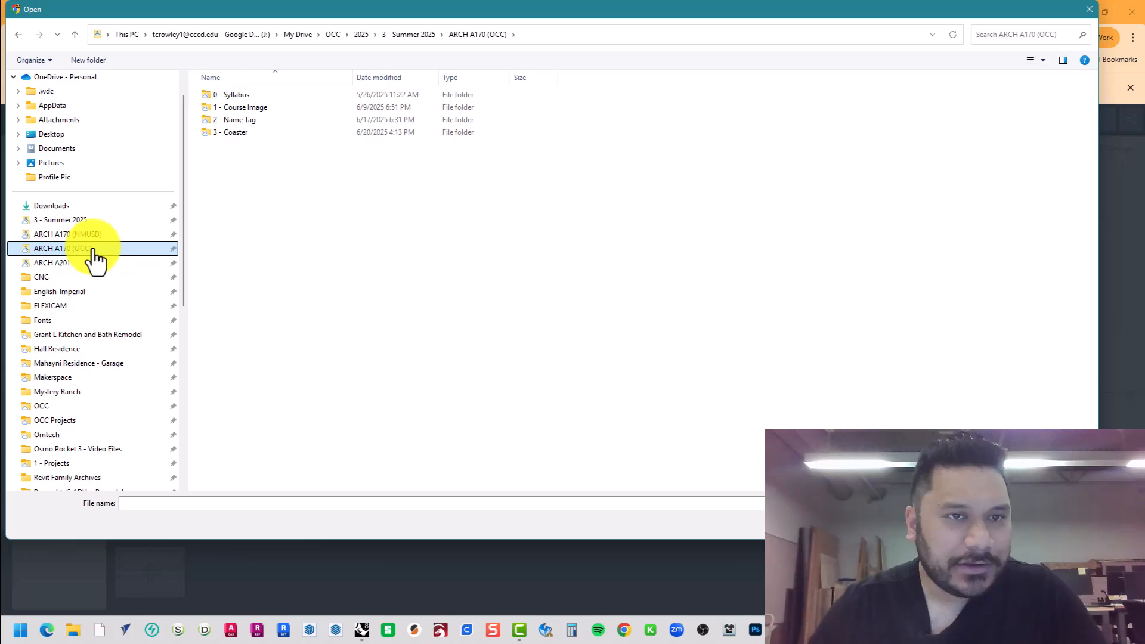
pyautogui.doubleClick(303, 133)
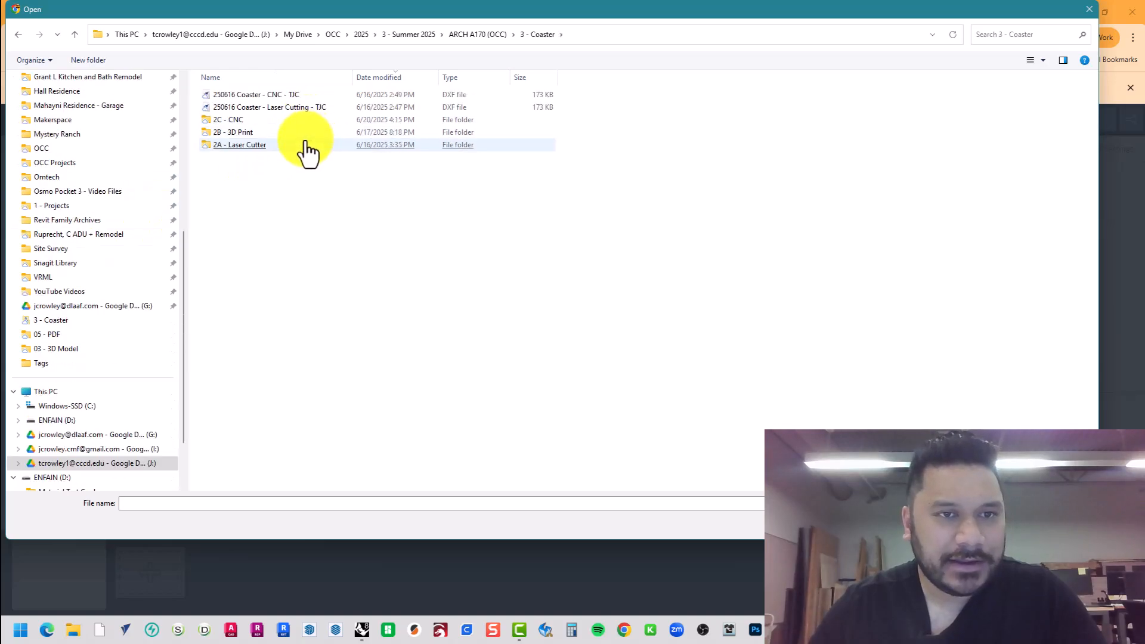
pyautogui.click(272, 122)
pyautogui.doubleClick(275, 125)
pyautogui.doubleClick(263, 96)
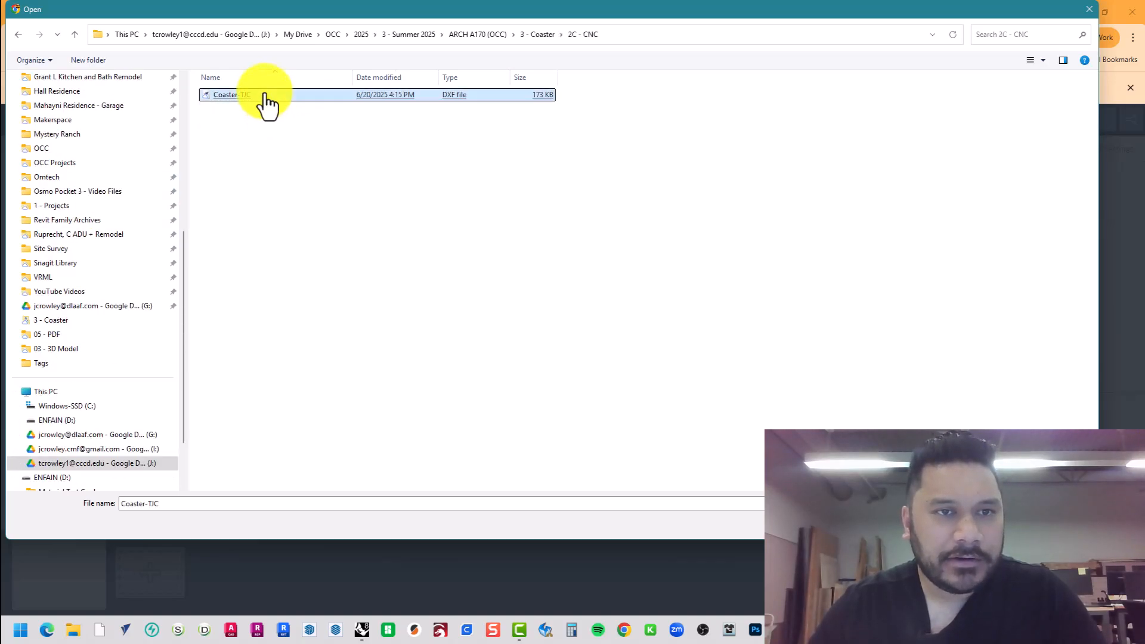
pyautogui.click(750, 481)
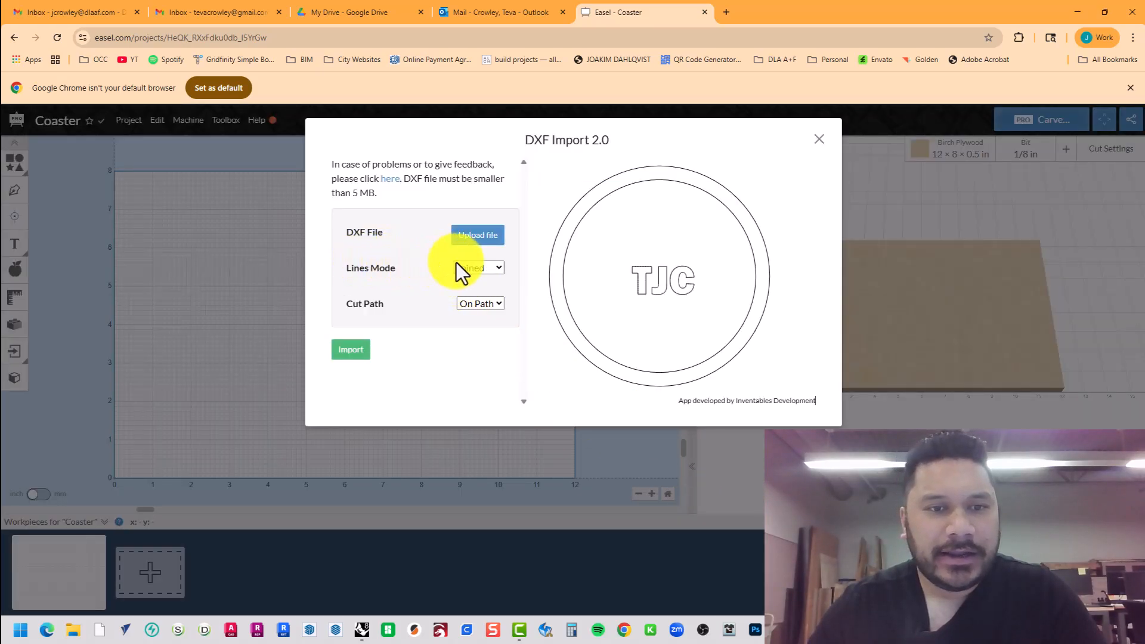
# Import the drawing with Lines Mode Joined and Cut Path On Path.
pyautogui.click(483, 270)
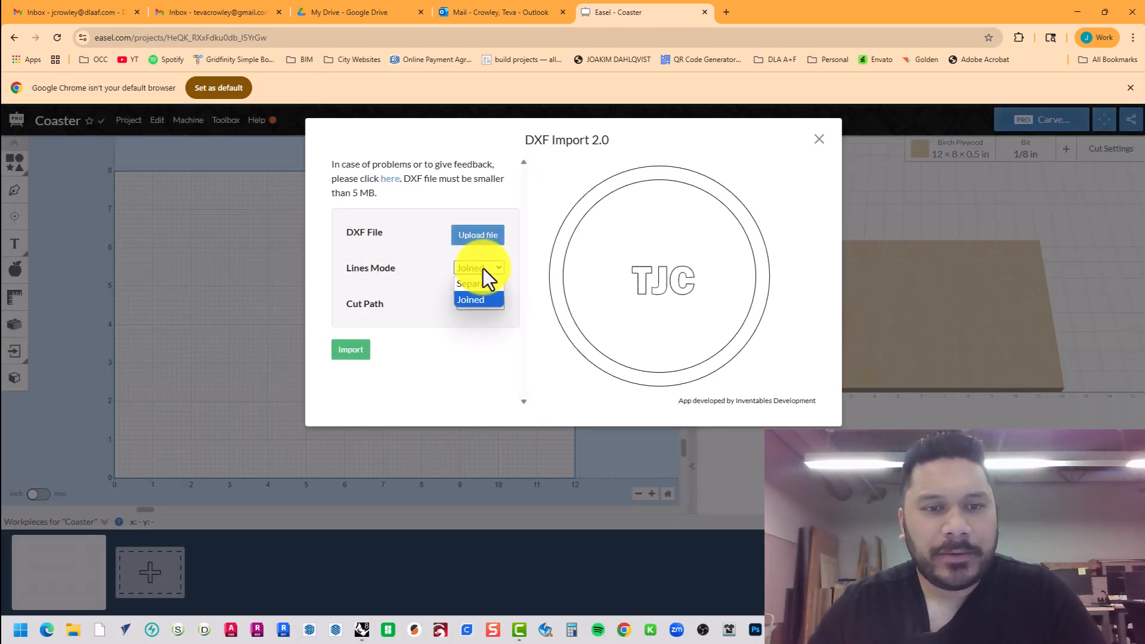
pyautogui.click(483, 268)
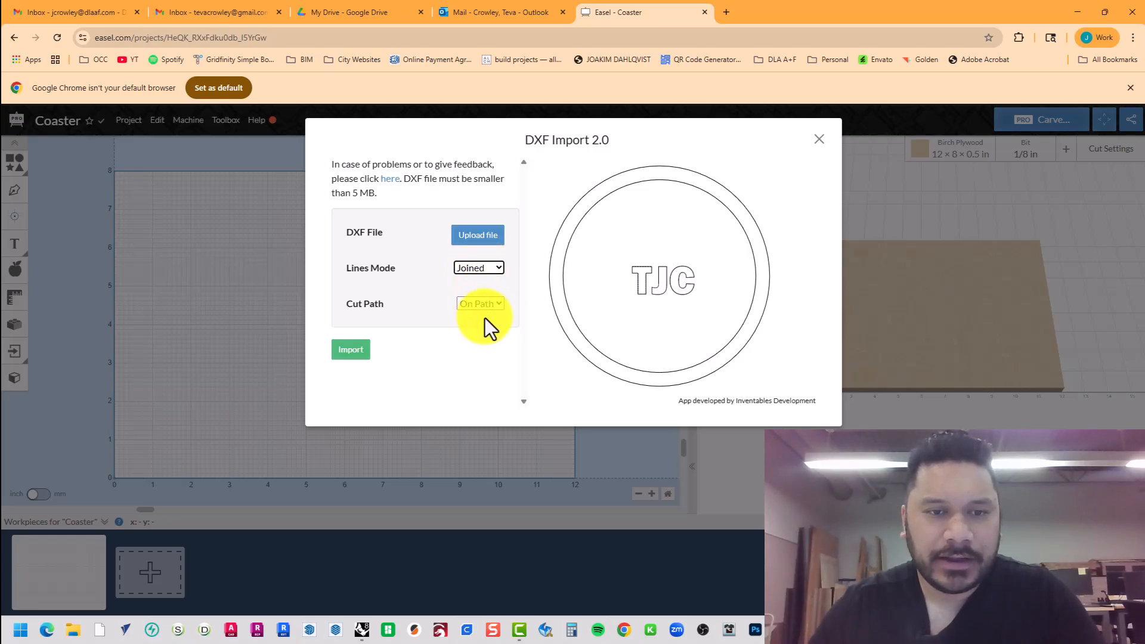
pyautogui.click(493, 304)
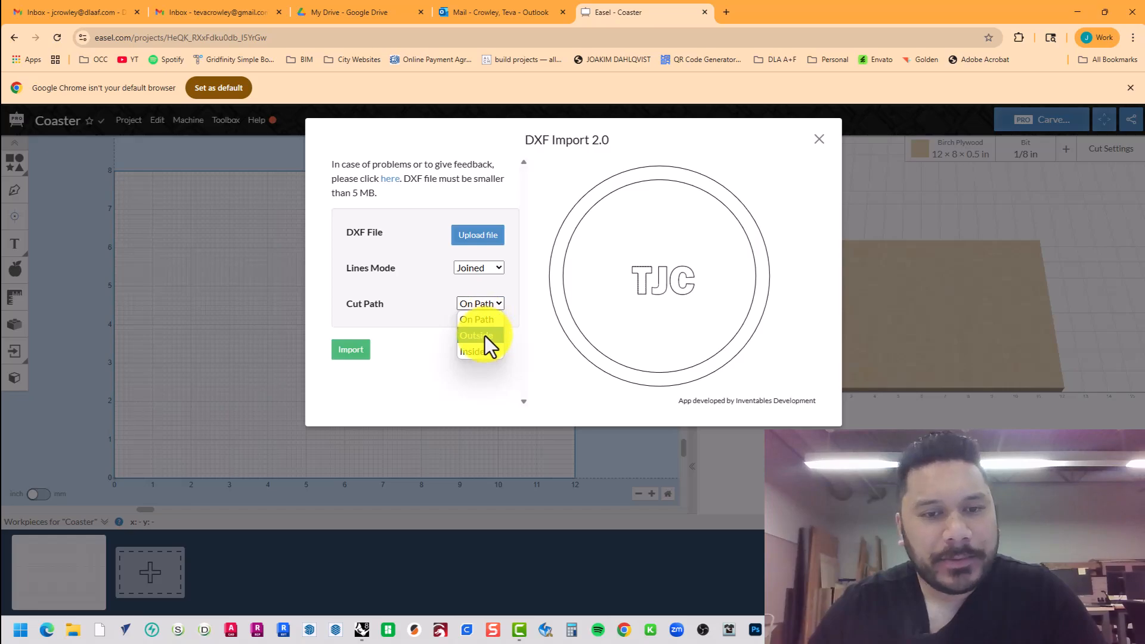
pyautogui.click(481, 322)
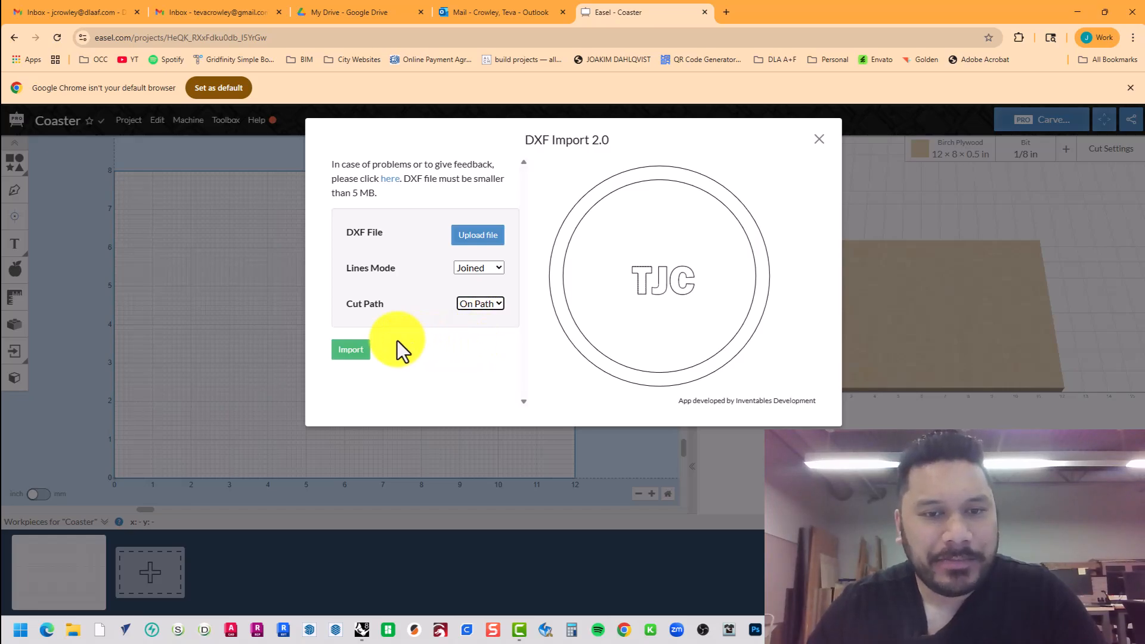
pyautogui.click(355, 351)
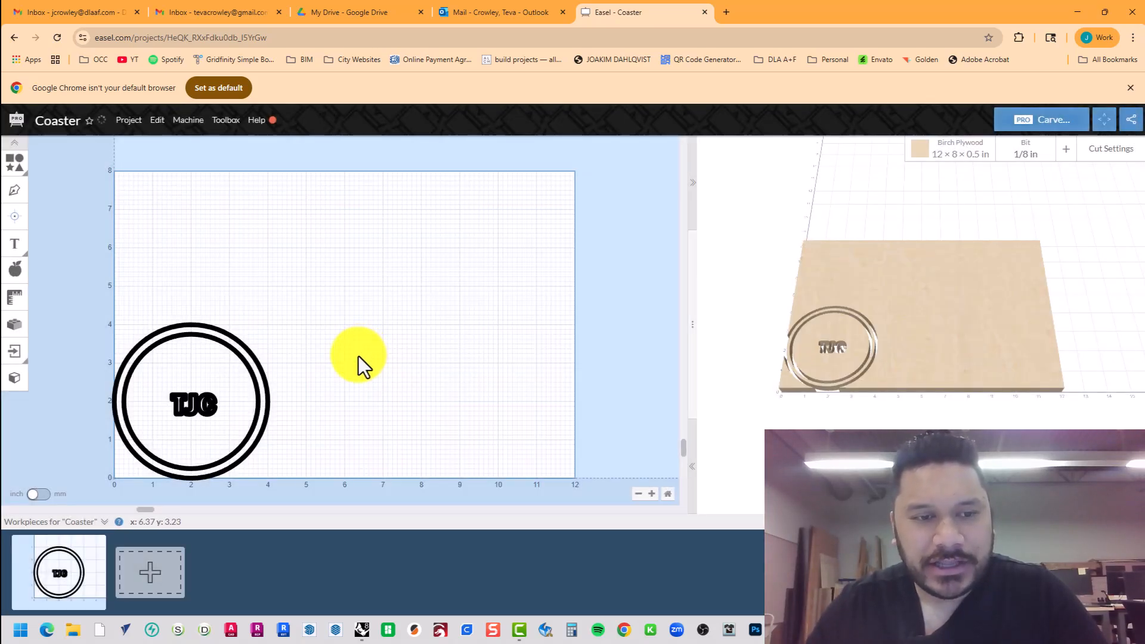
# Select the coaster's circles and TJC text and review their cut settings.
pyautogui.moveTo(357, 358); pyautogui.dragTo(452, 278)
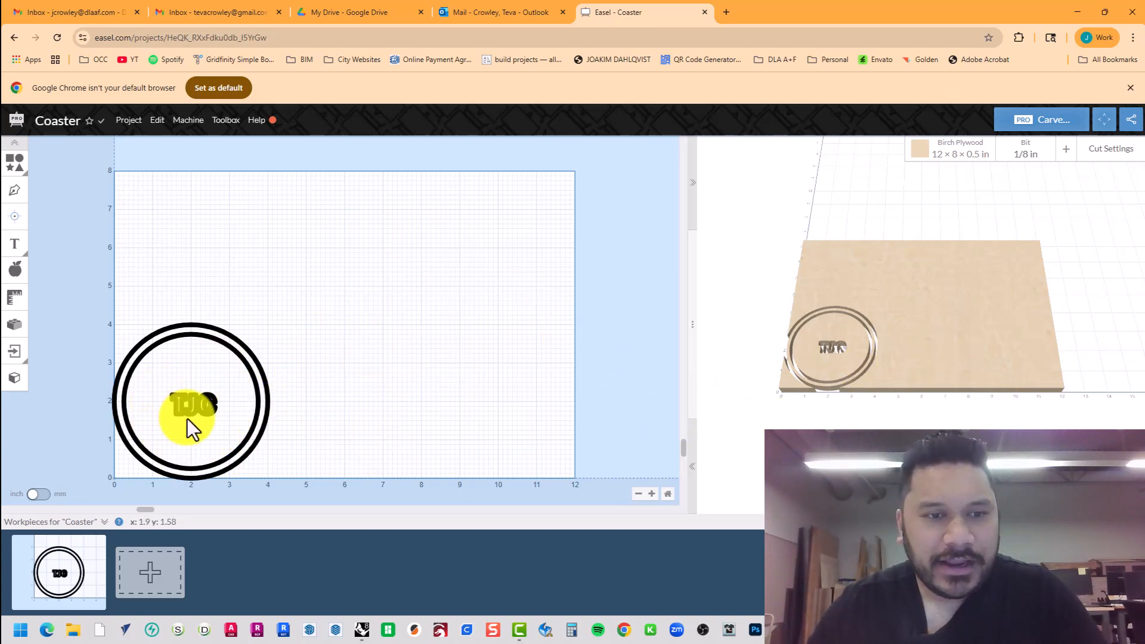
pyautogui.moveTo(292, 314); pyautogui.dragTo(85, 469)
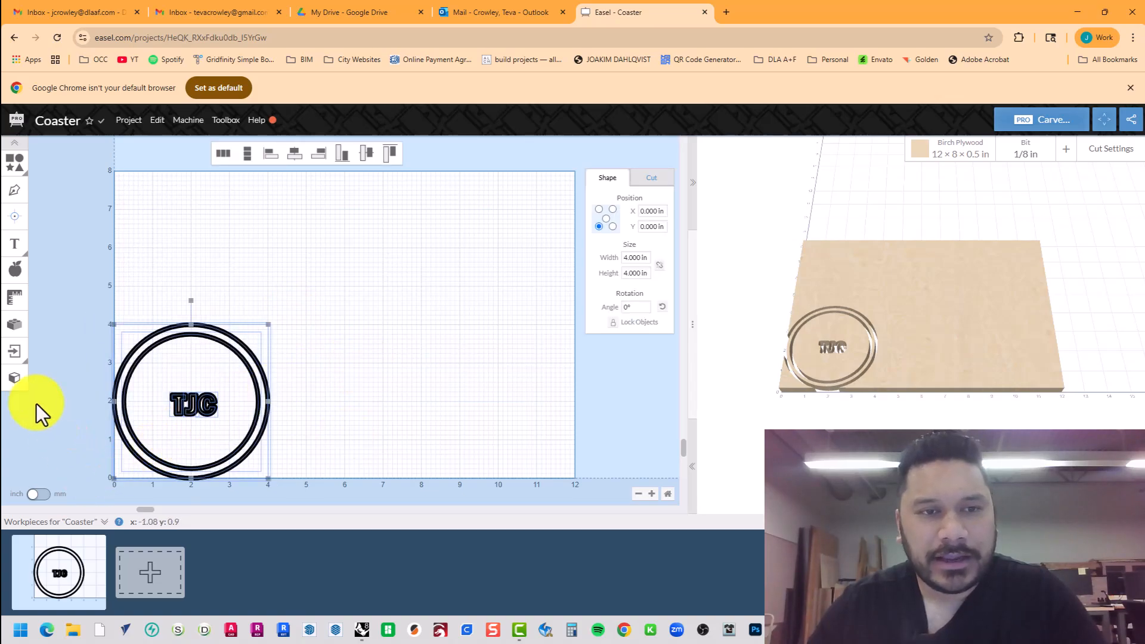
pyautogui.click(152, 253)
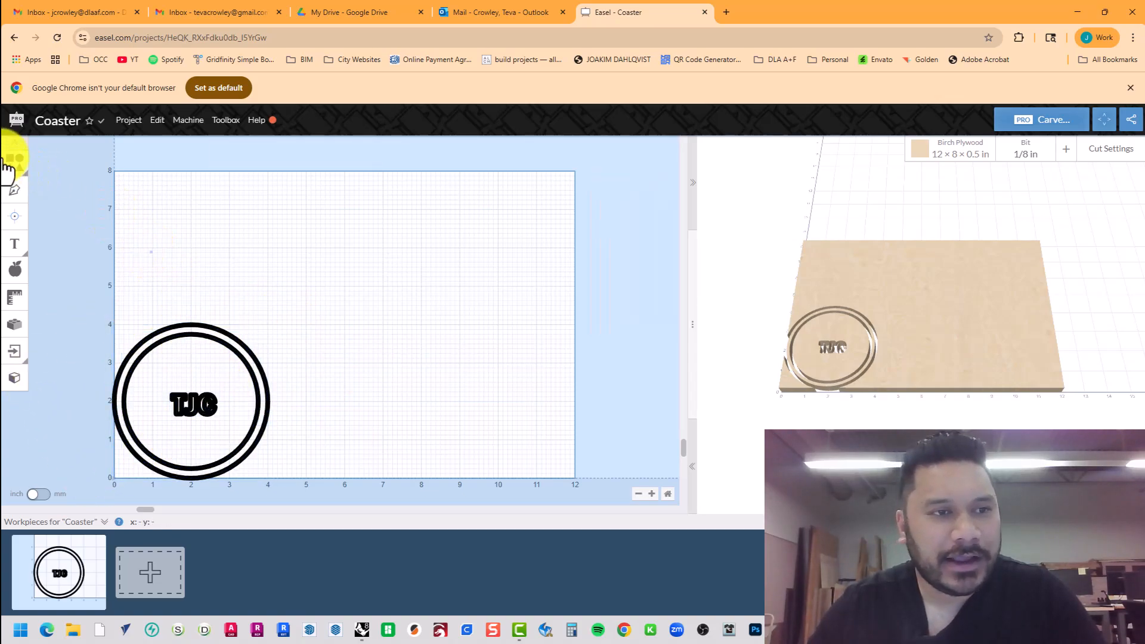
pyautogui.moveTo(14, 160)
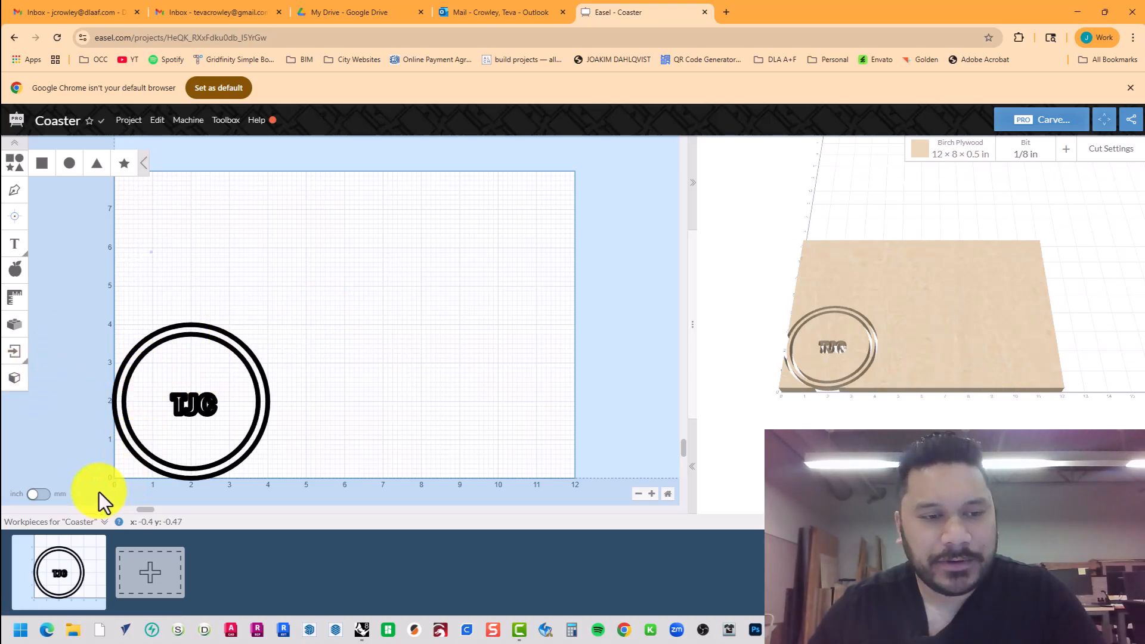
pyautogui.scroll(2, 102, 484)
pyautogui.scroll(-3, 110, 471)
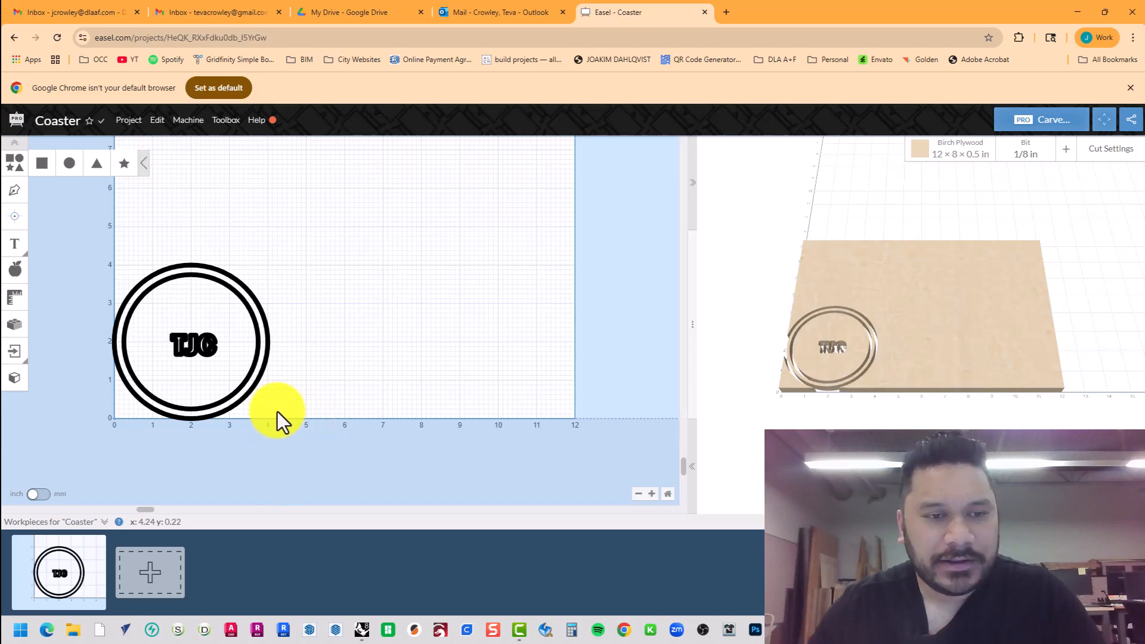
pyautogui.moveTo(277, 411); pyautogui.dragTo(95, 253)
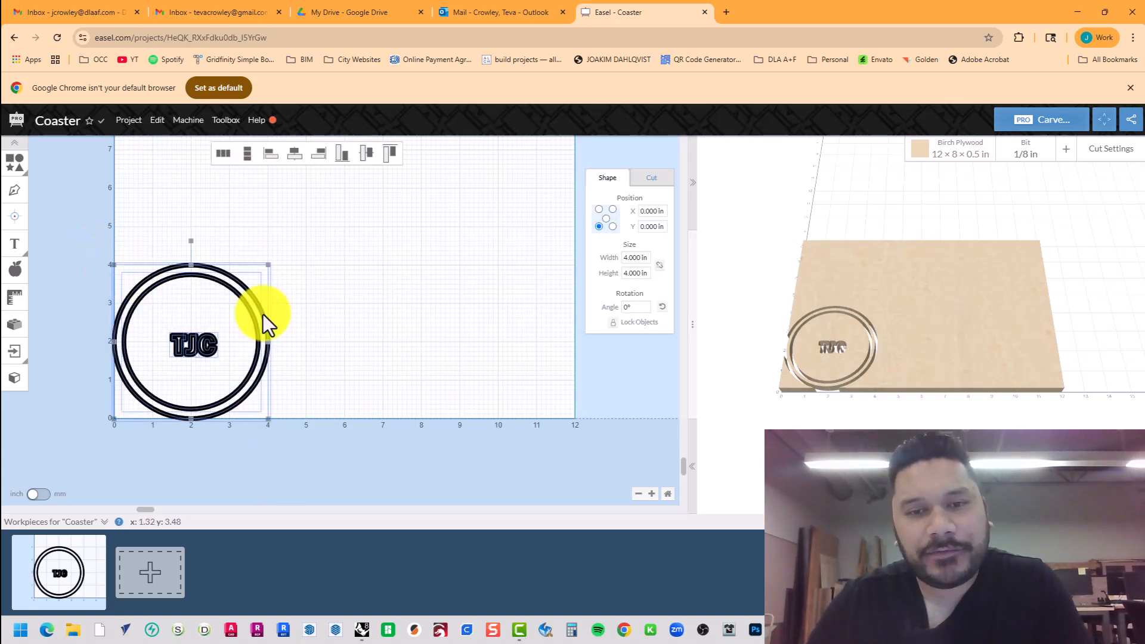
pyautogui.scroll(1, 345, 336)
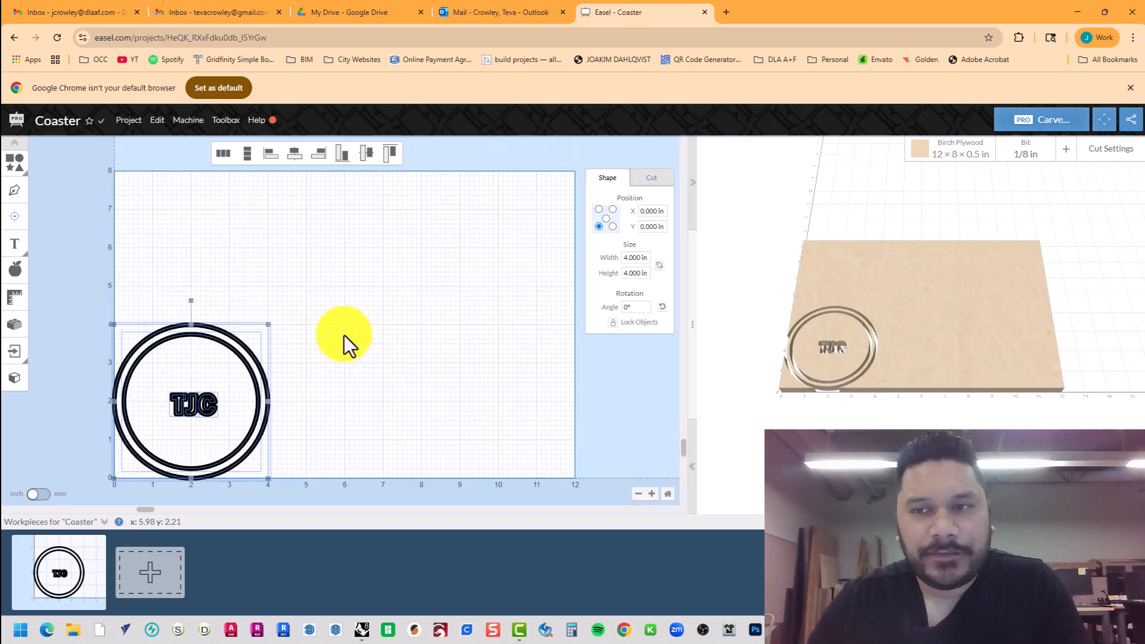
pyautogui.scroll(-1, 341, 332)
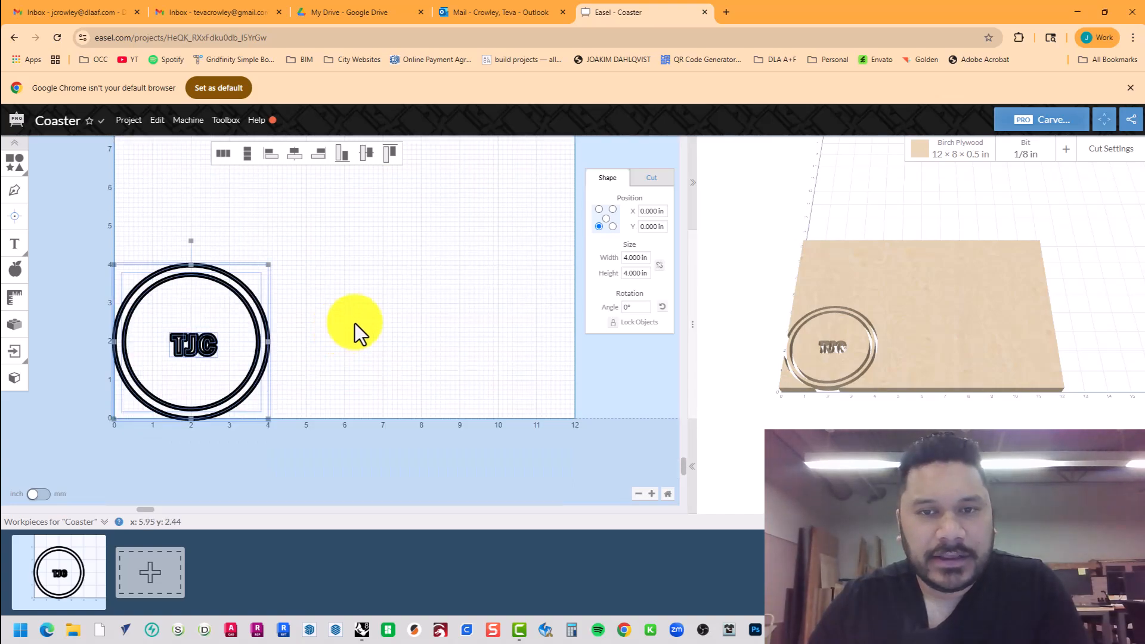
pyautogui.click(649, 180)
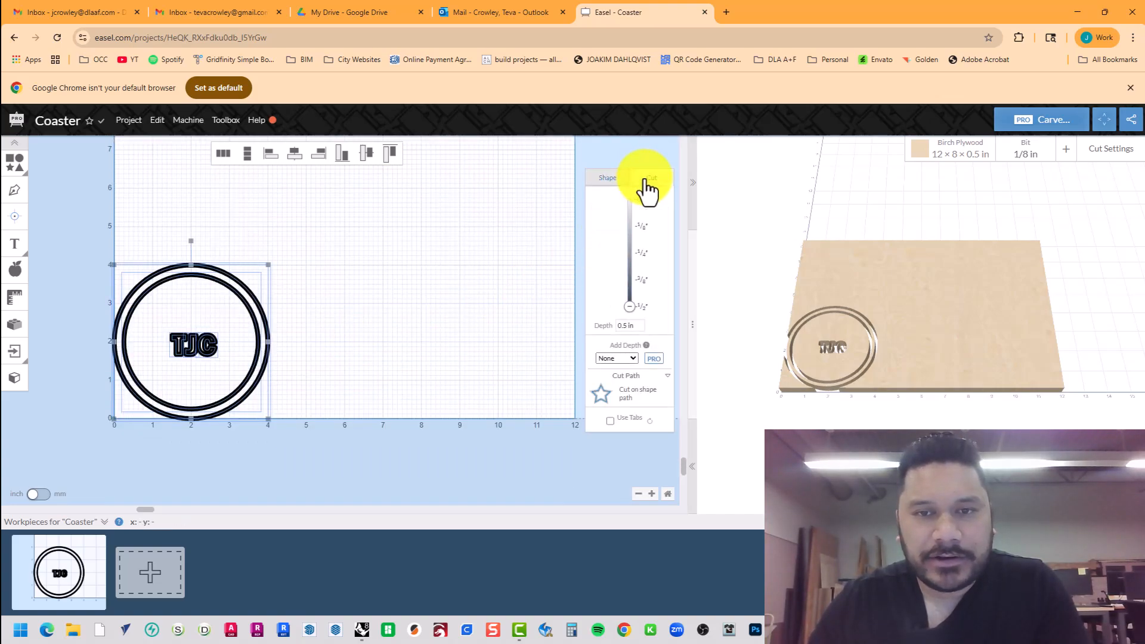
# Deselect the coaster and bring up the Birch Plywood material settings.
pyautogui.click(359, 391)
pyautogui.click(259, 302)
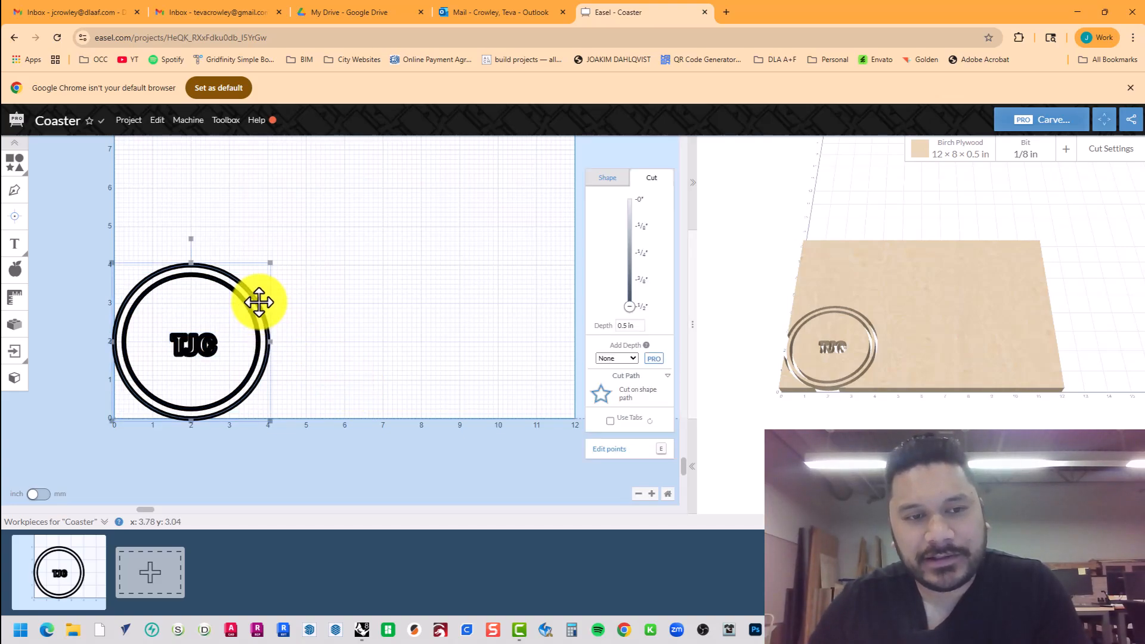
pyautogui.click(335, 287)
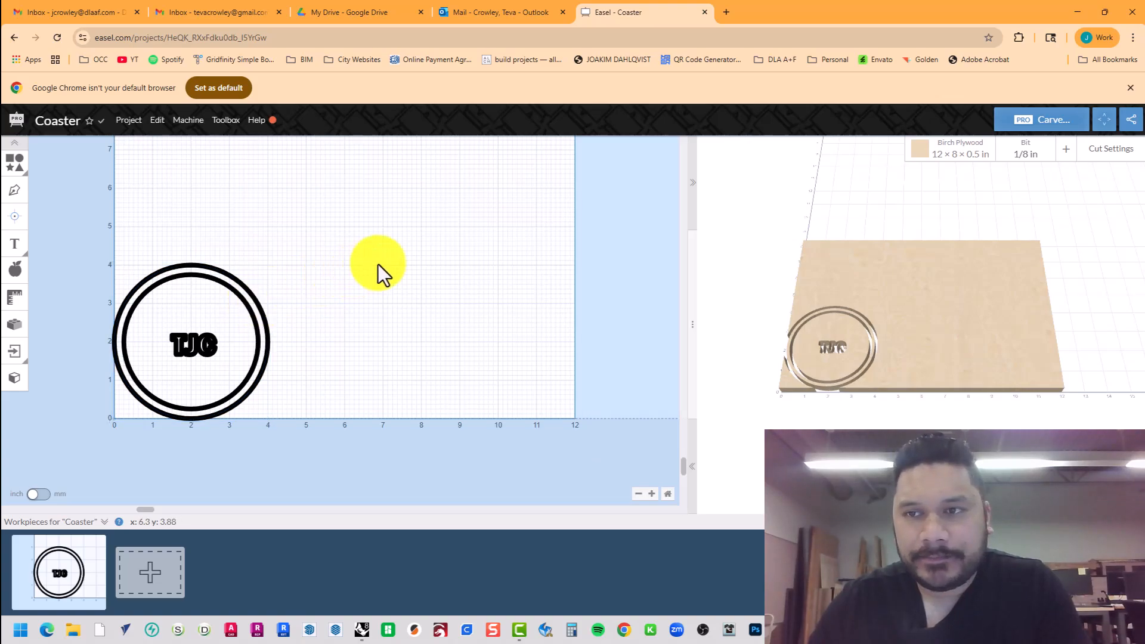
pyautogui.click(988, 164)
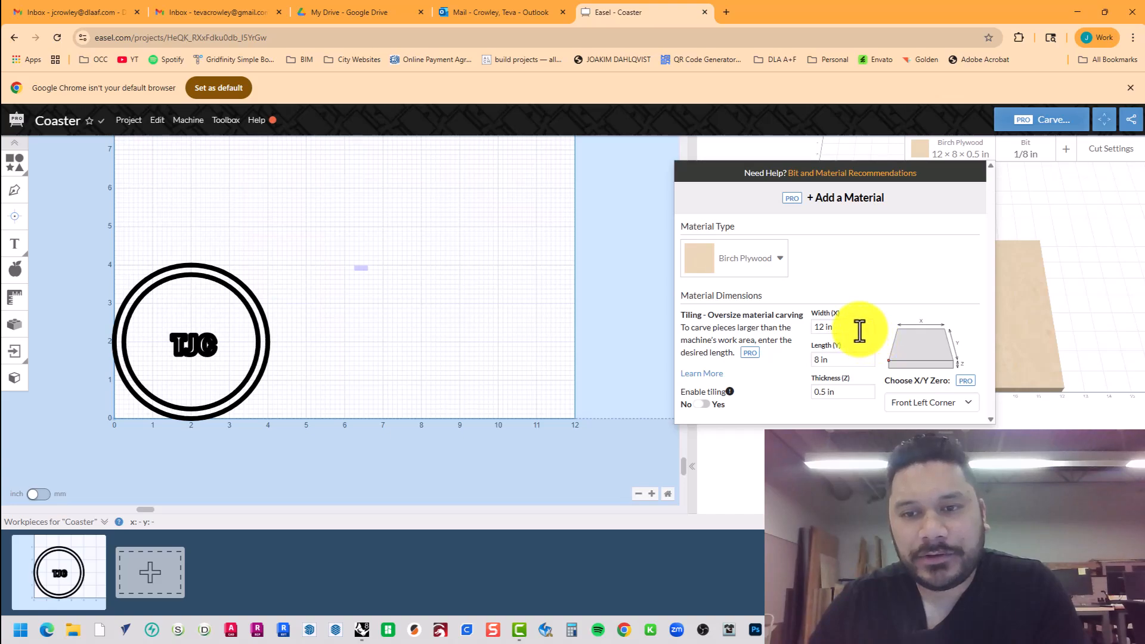
# Set the stock width to 8 in and thickness to 0.25 in.
pyautogui.click(823, 327)
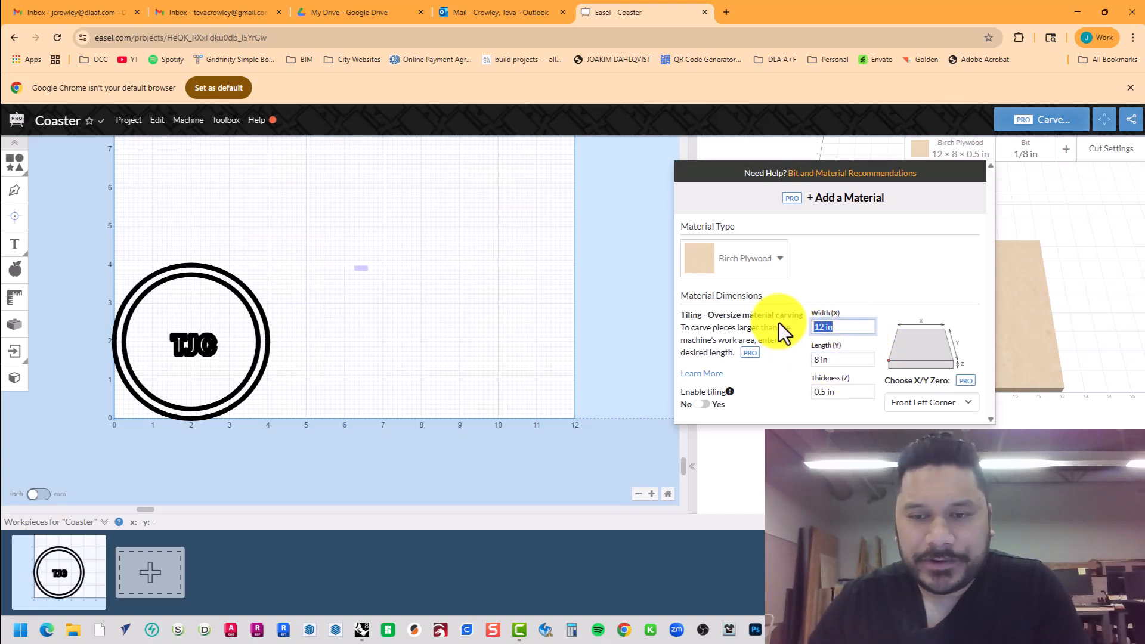
pyautogui.write('8')
pyautogui.press('Tab')
pyautogui.press('Tab')
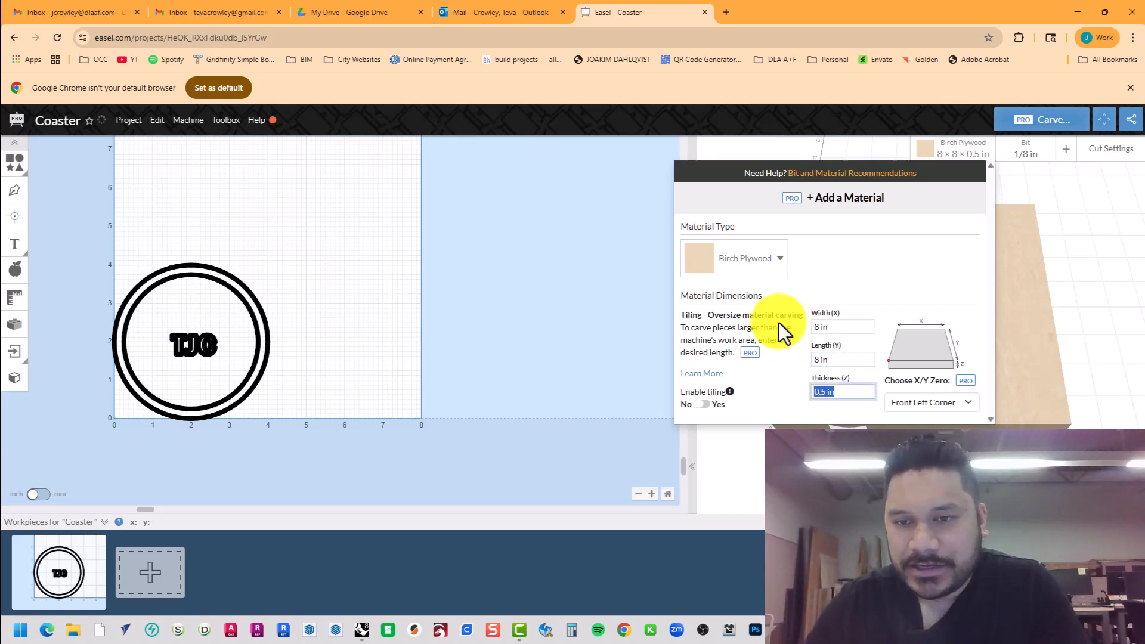
pyautogui.write('0.25')
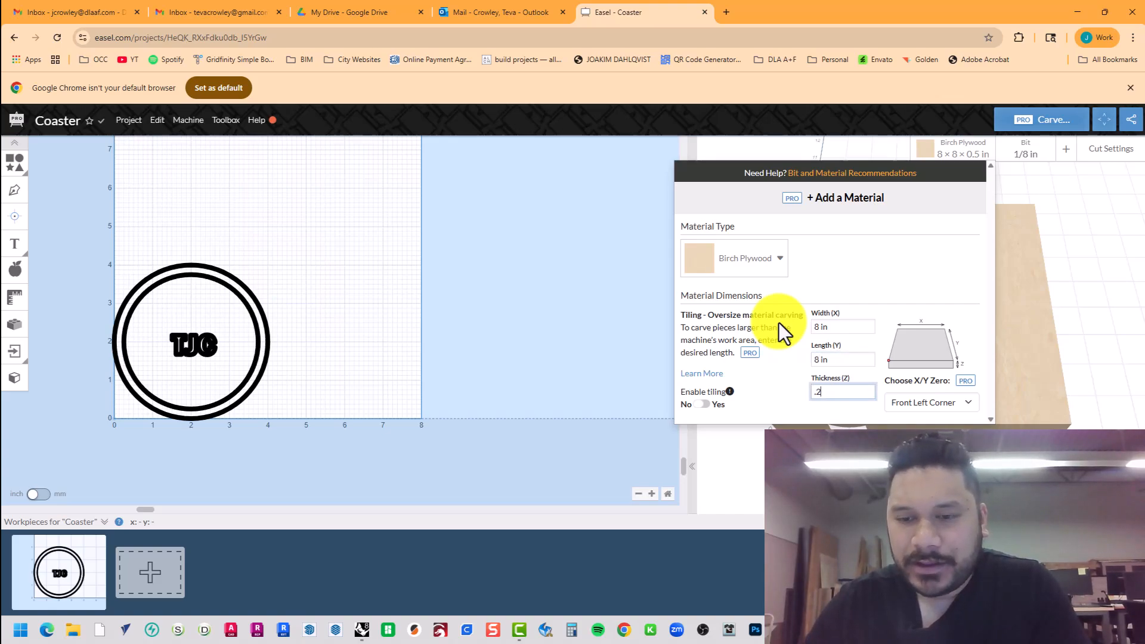
pyautogui.press('Tab')
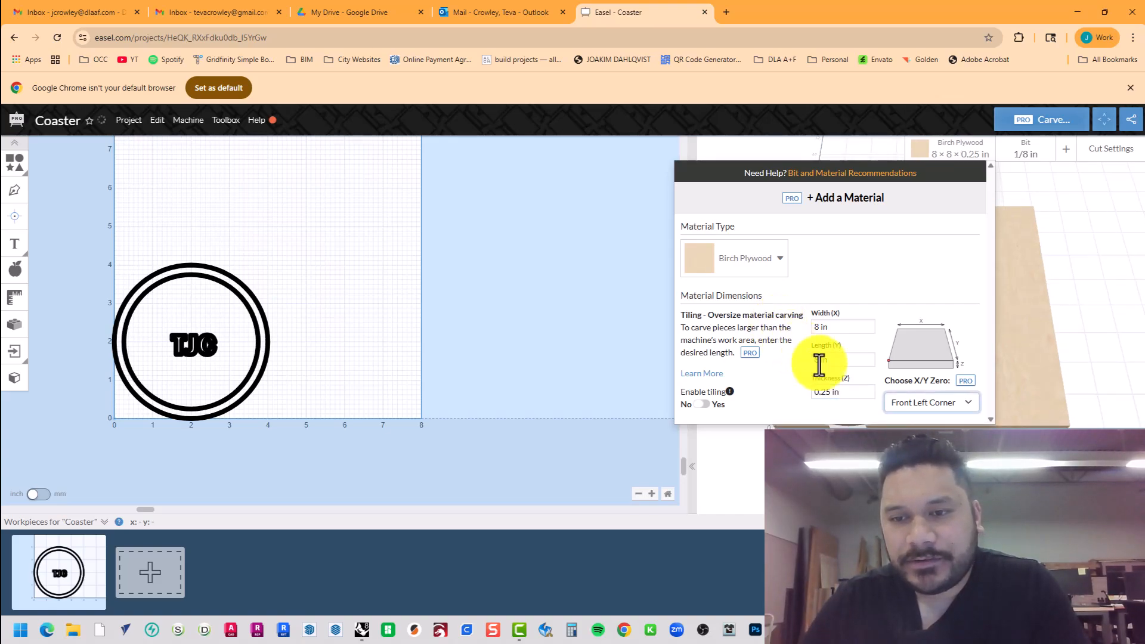
# Keep Front Left Corner as X/Y zero and Birch Plywood as material, then close settings.
pyautogui.click(914, 407)
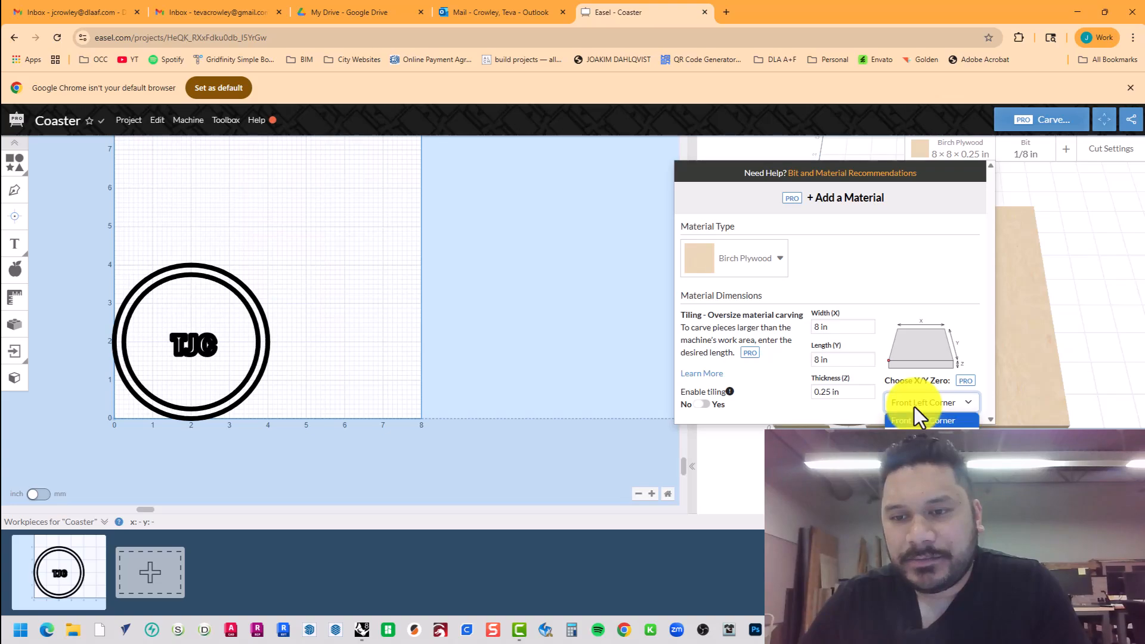
pyautogui.click(914, 406)
pyautogui.click(915, 408)
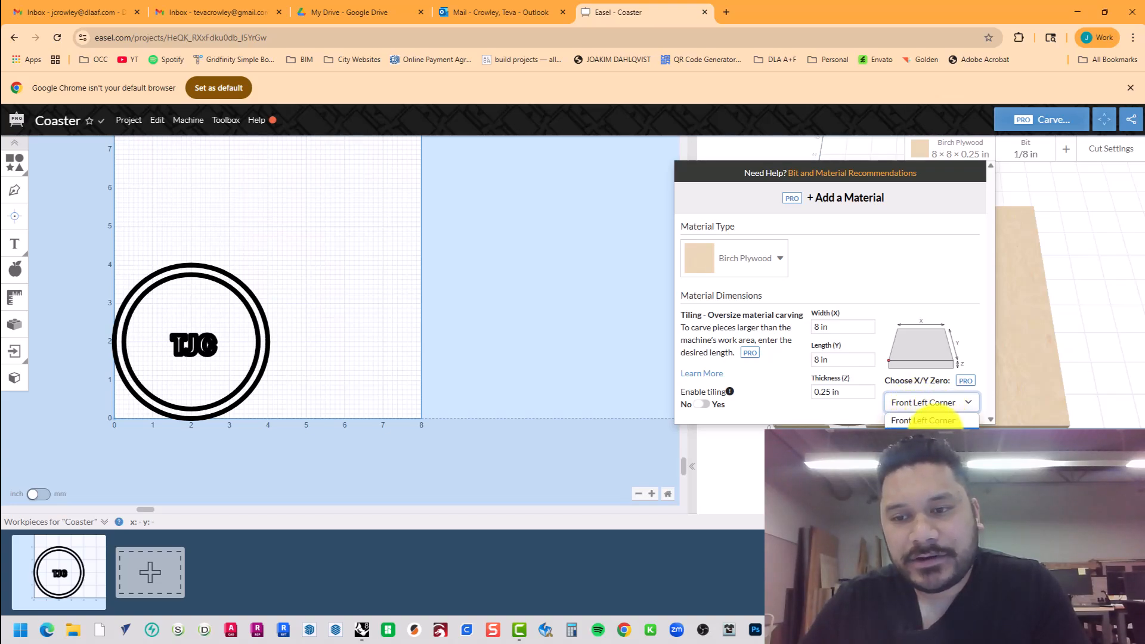
pyautogui.click(939, 421)
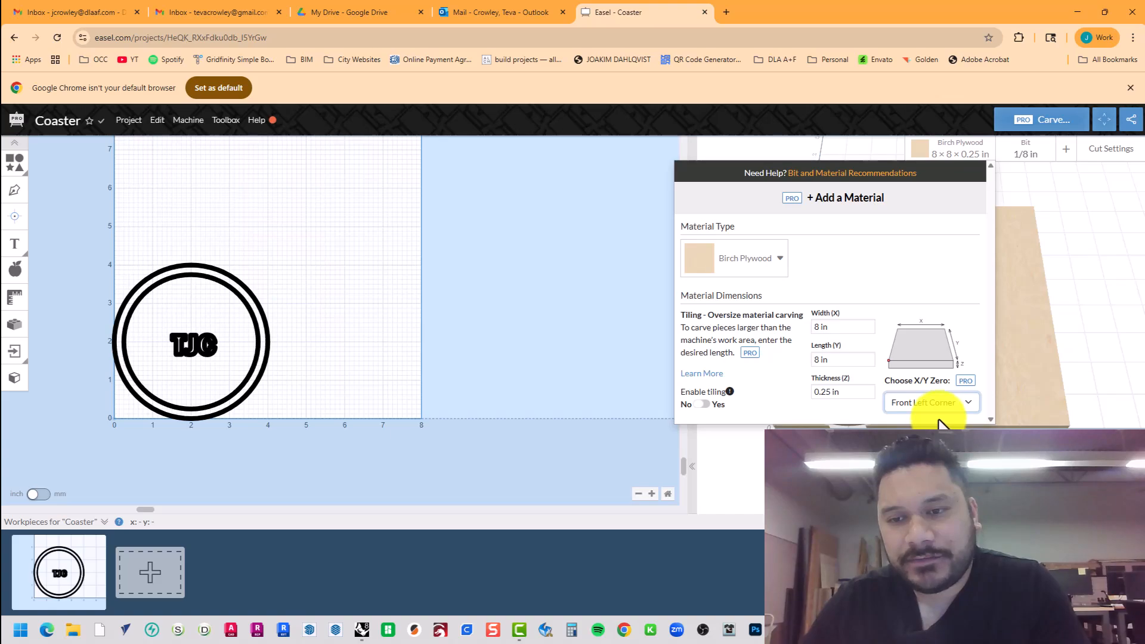
pyautogui.click(753, 261)
pyautogui.click(753, 262)
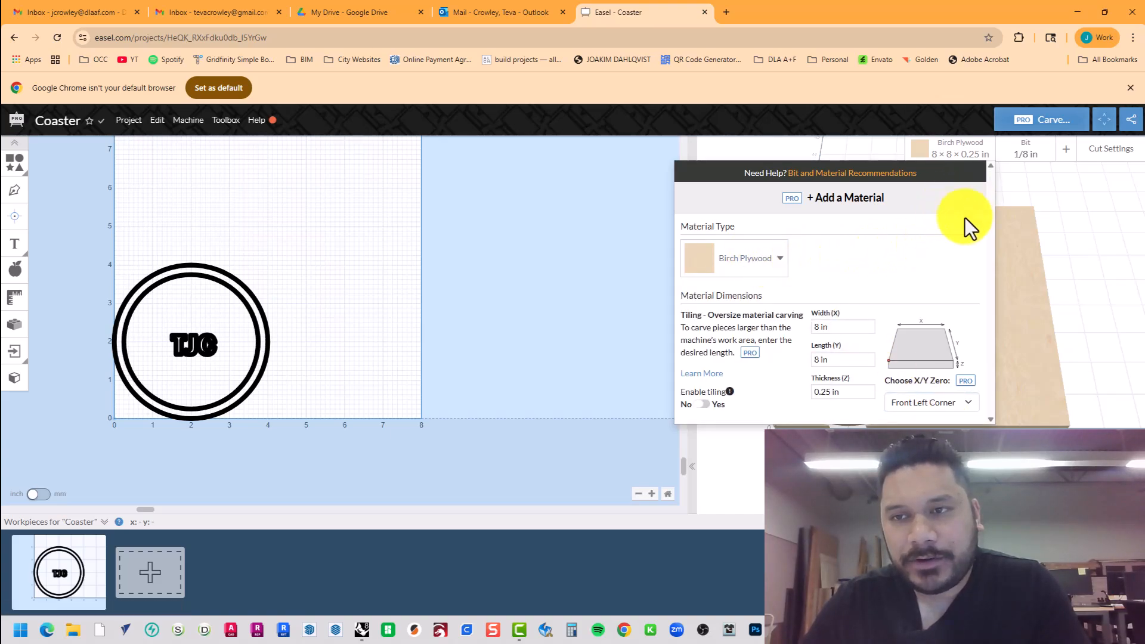
pyautogui.click(571, 284)
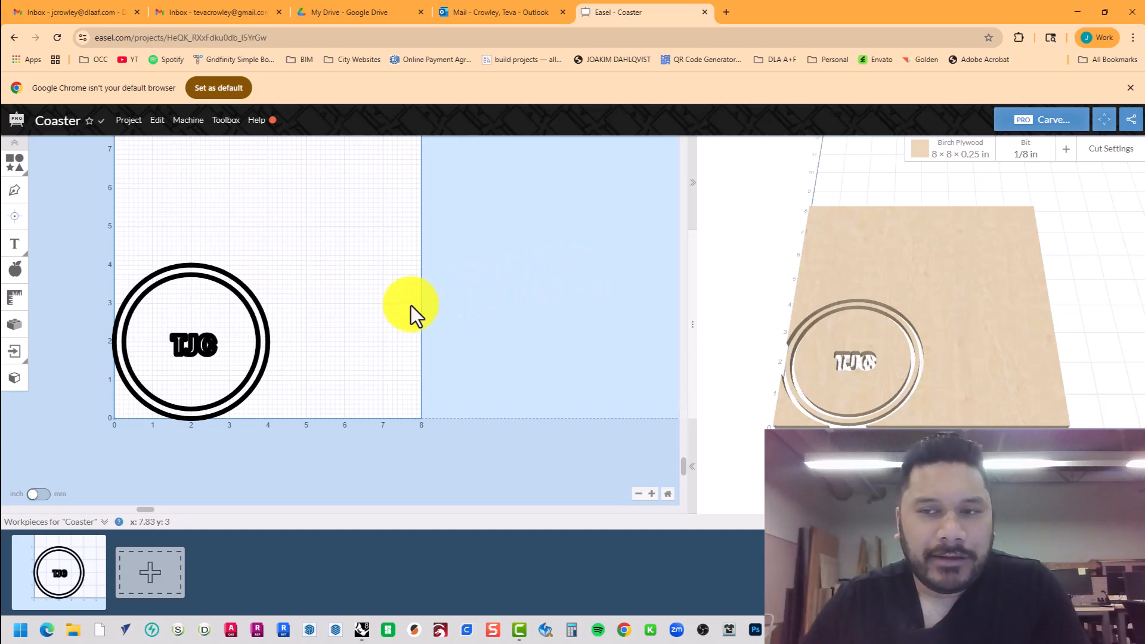
# Change the outer circle's Cut Path to 'Cut outside shape path'.
pyautogui.click(261, 307)
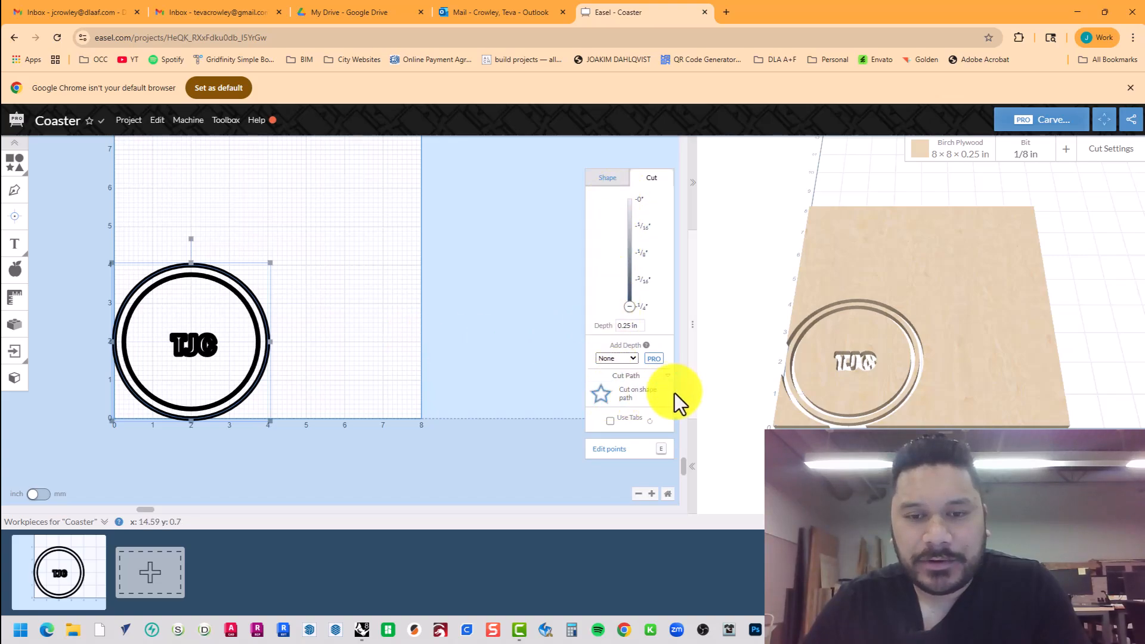
pyautogui.click(651, 405)
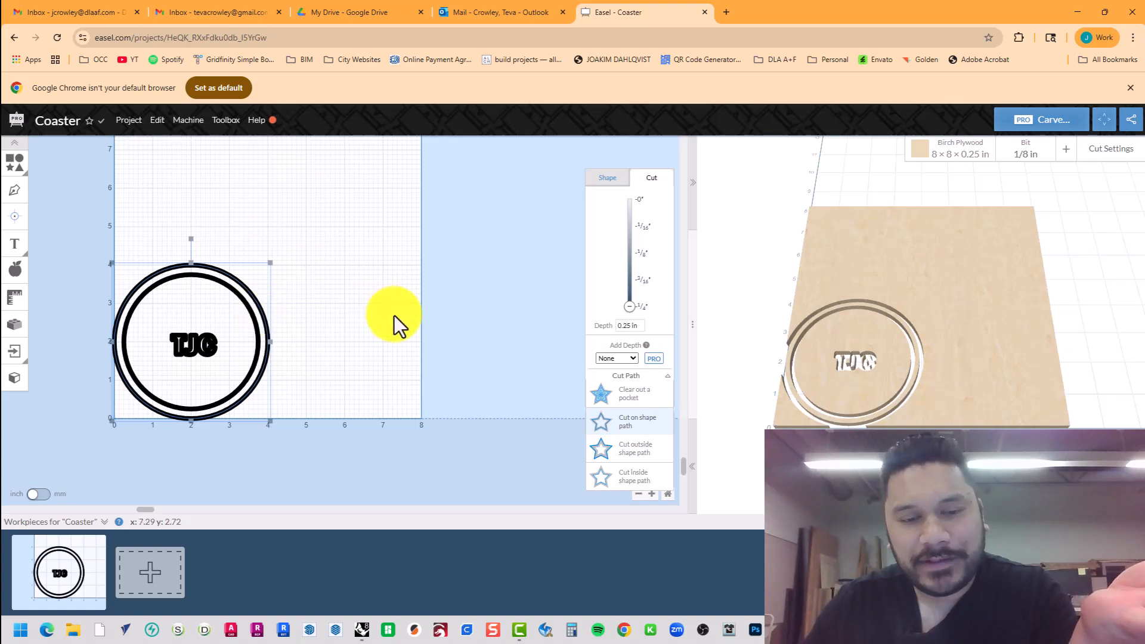
pyautogui.click(645, 458)
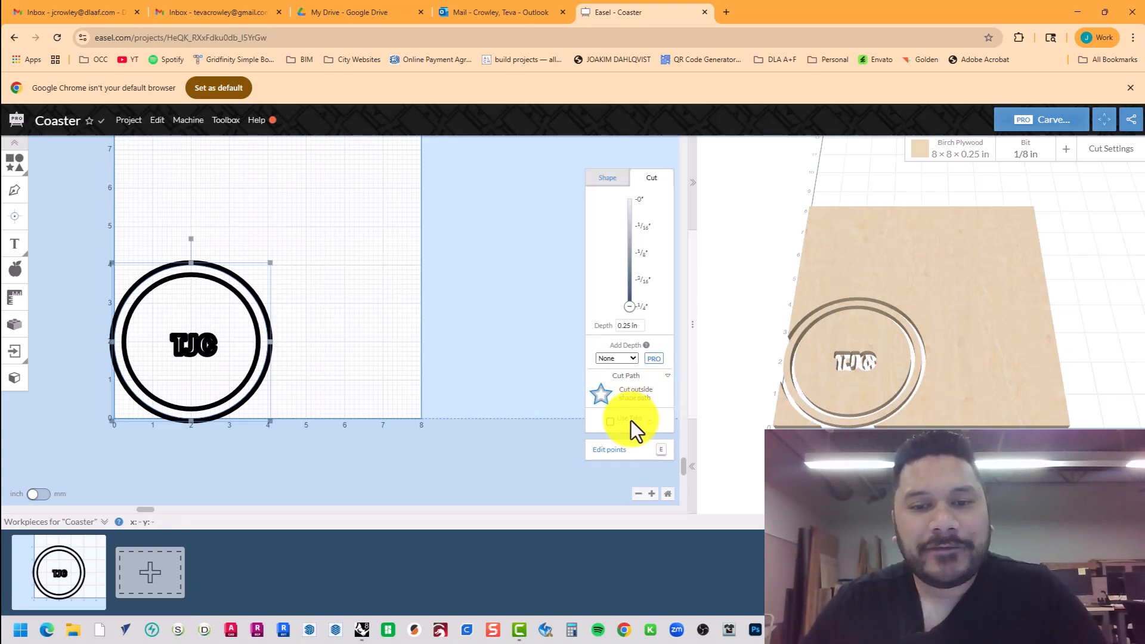
# Enable Use Tabs on the outer circle and lower the tab quantity to 2.
pyautogui.click(610, 421)
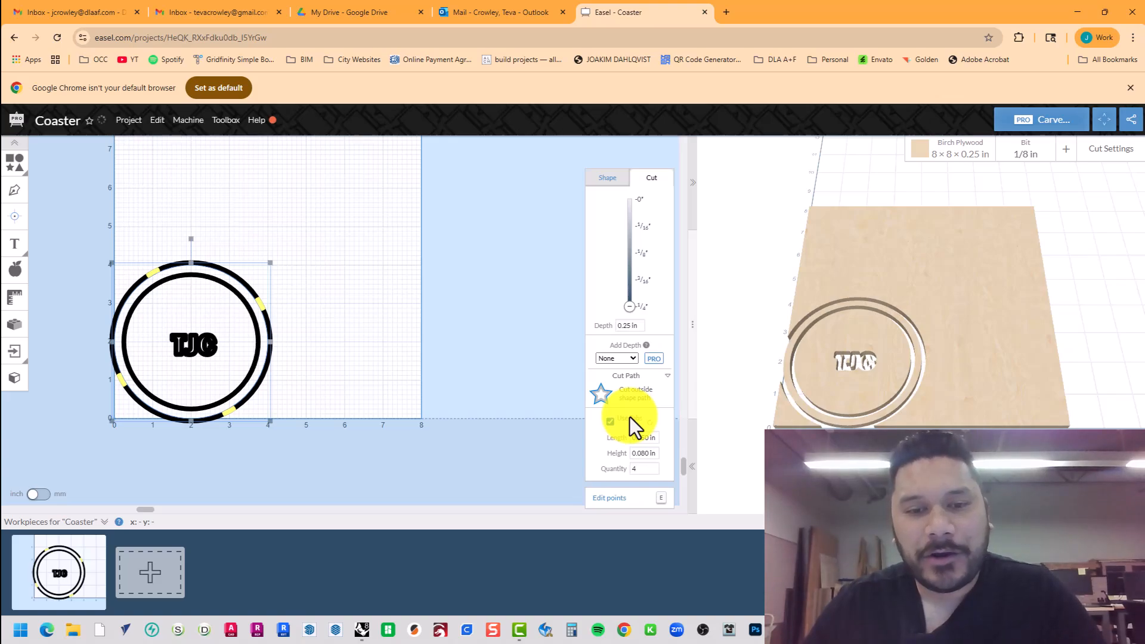
pyautogui.click(653, 471)
pyautogui.click(653, 471)
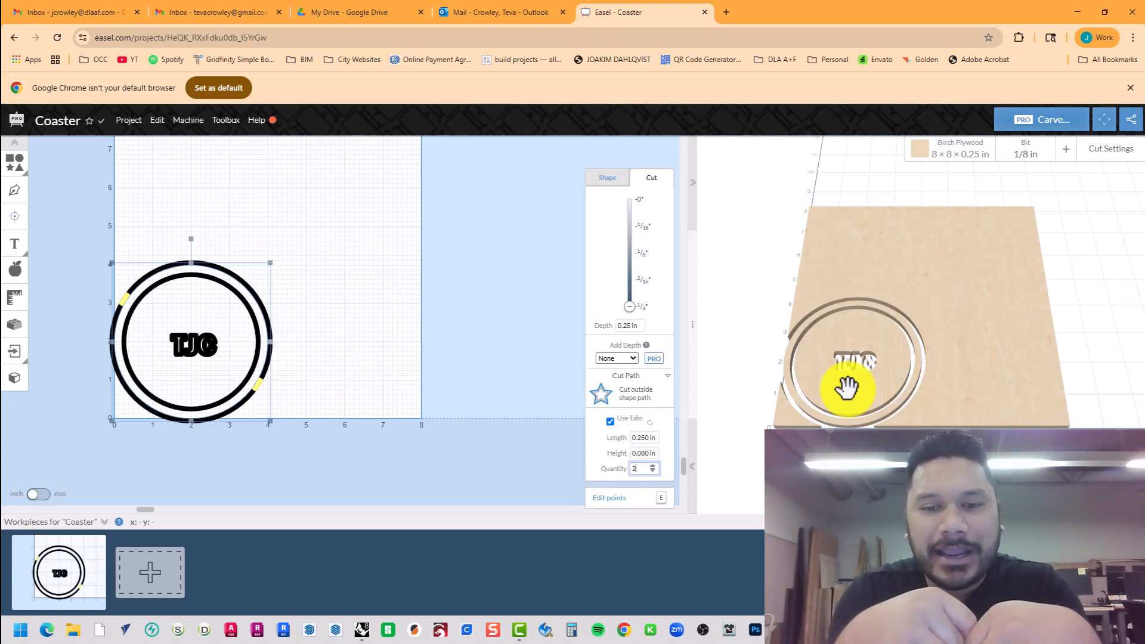
# Review the 0.250 in tab length and 0.080 in tab height, then deselect the circle.
pyautogui.click(648, 437)
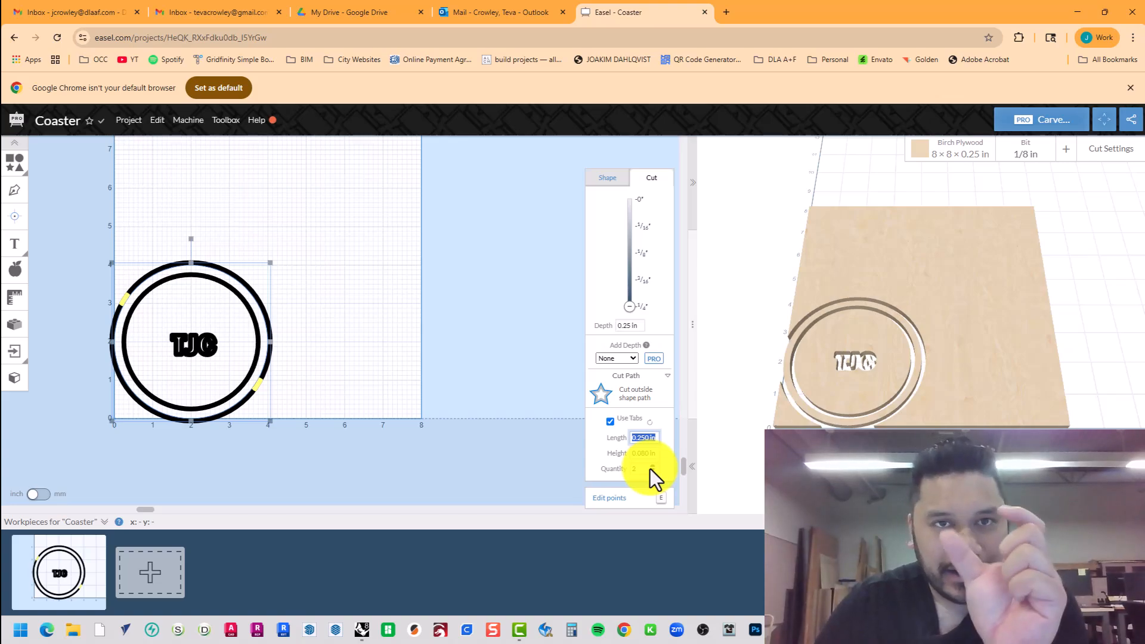
pyautogui.click(643, 453)
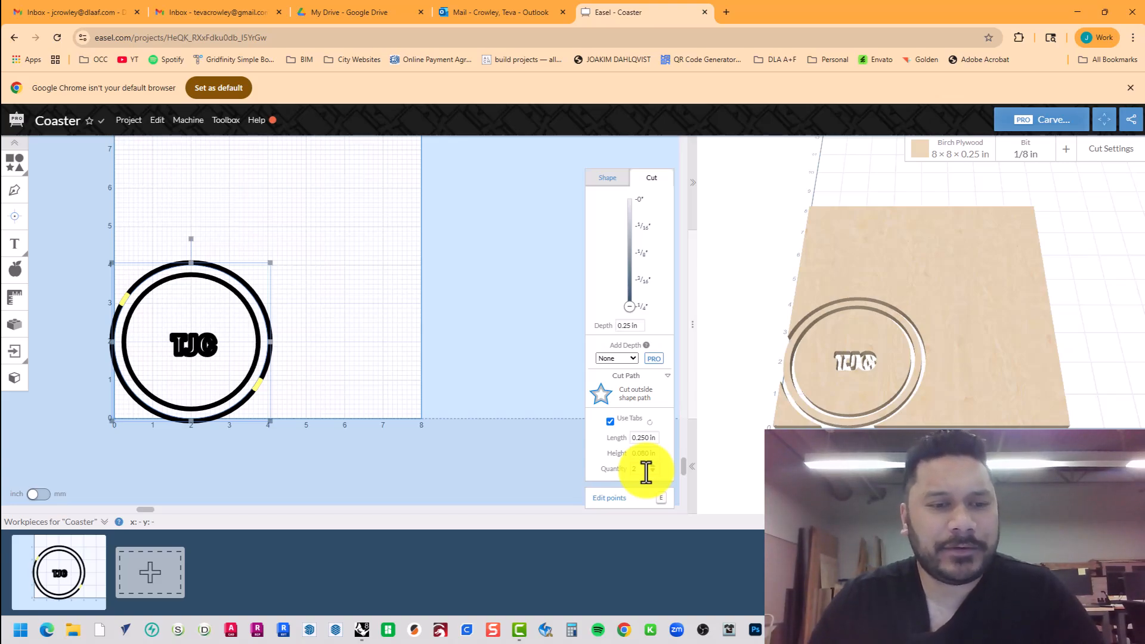
pyautogui.click(360, 370)
pyautogui.scroll(2, 92, 313)
# Select the inner ring circle and select its Cut Depth value for replacement.
pyautogui.scroll(-3, 102, 345)
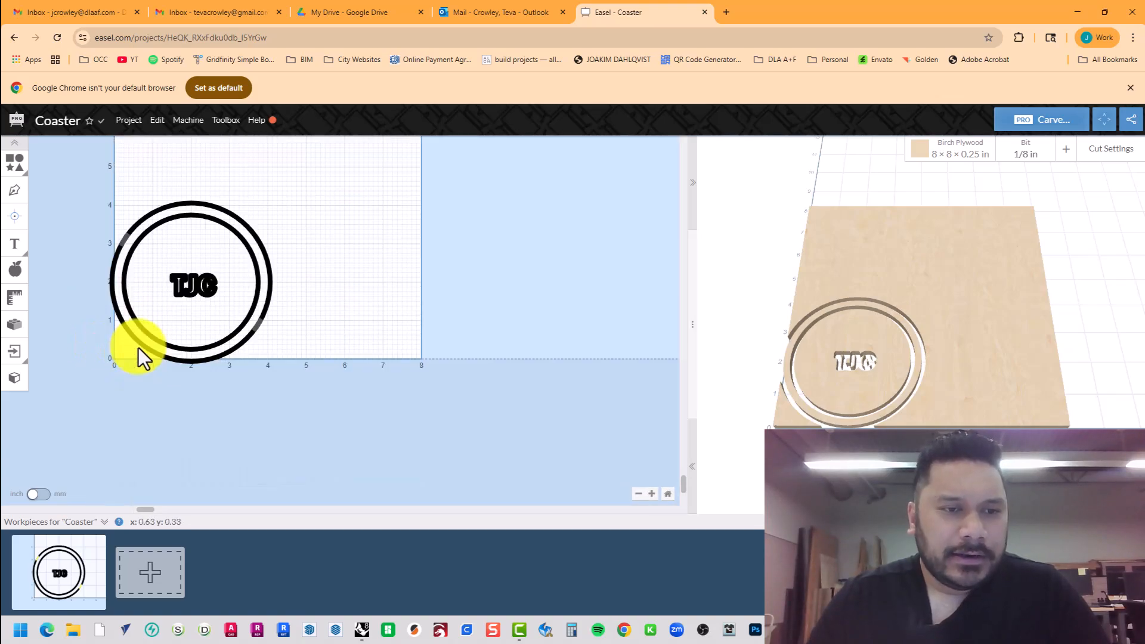
pyautogui.click(178, 348)
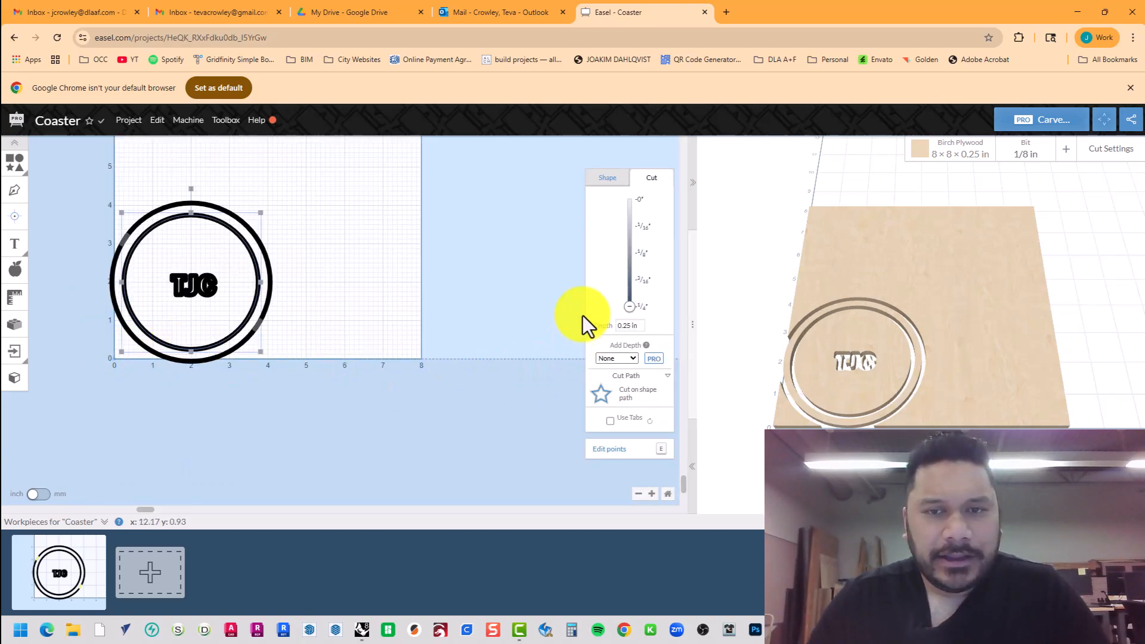
pyautogui.click(637, 326)
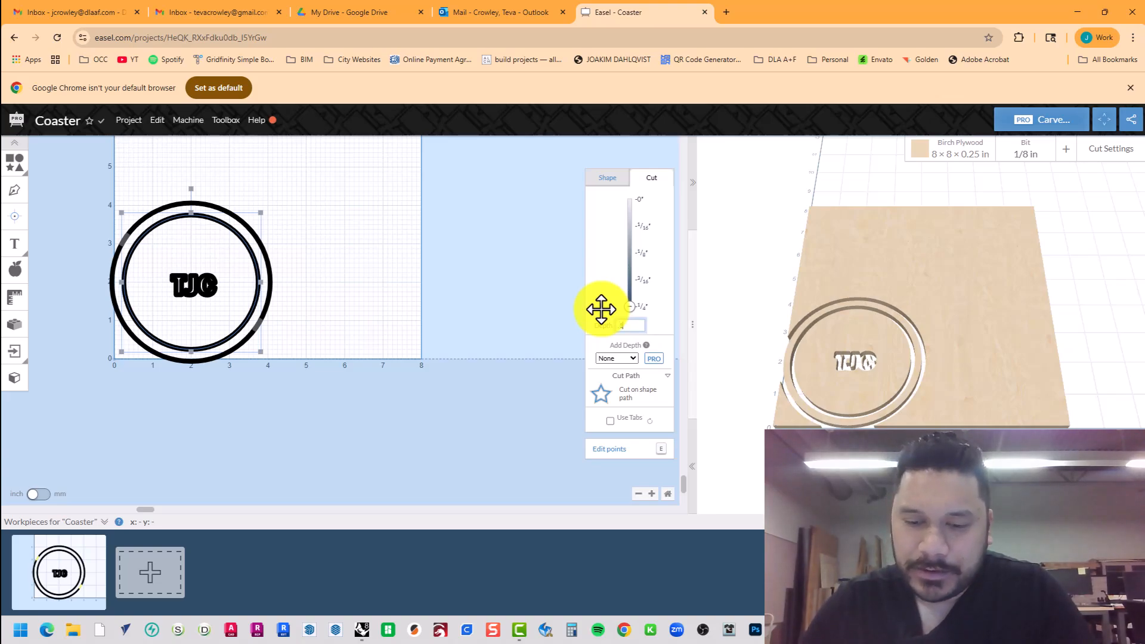
# Commit a 0.125 in cut depth for the inner ring and orbit the preview to check it.
pyautogui.press('Return')
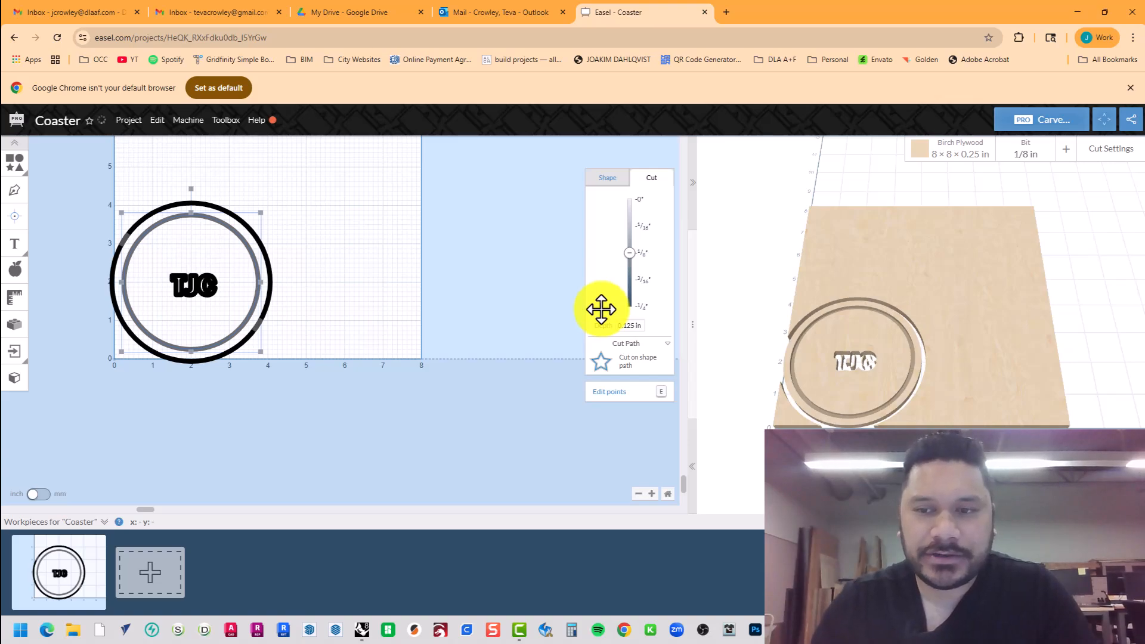
pyautogui.scroll(8, 813, 439)
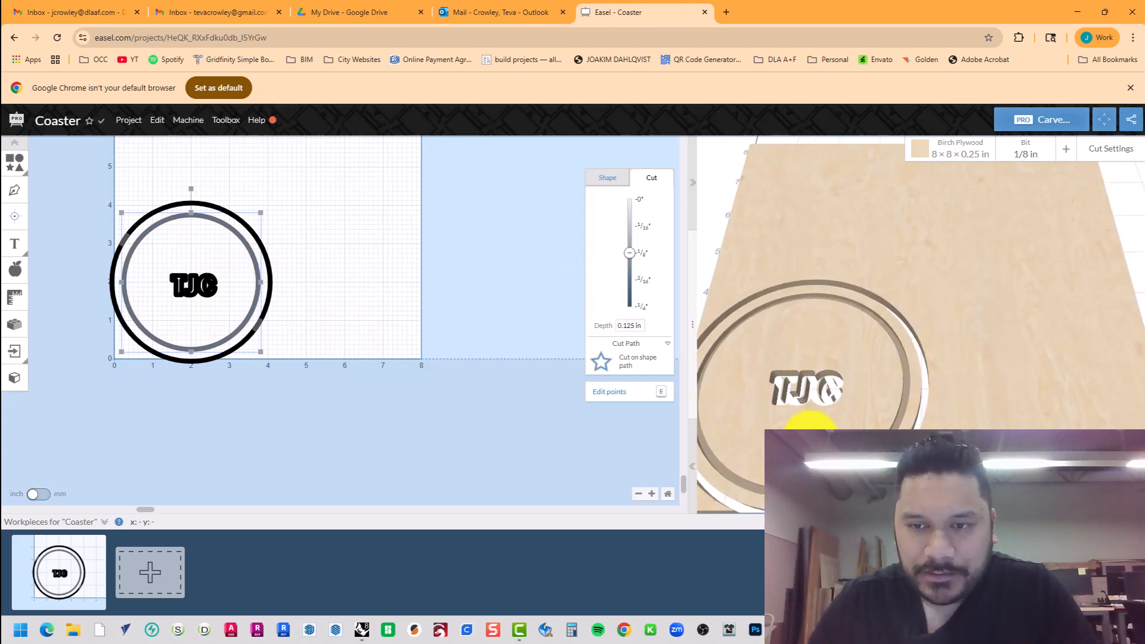
pyautogui.moveTo(889, 391); pyautogui.dragTo(990, 282)
pyautogui.scroll(2, 834, 465)
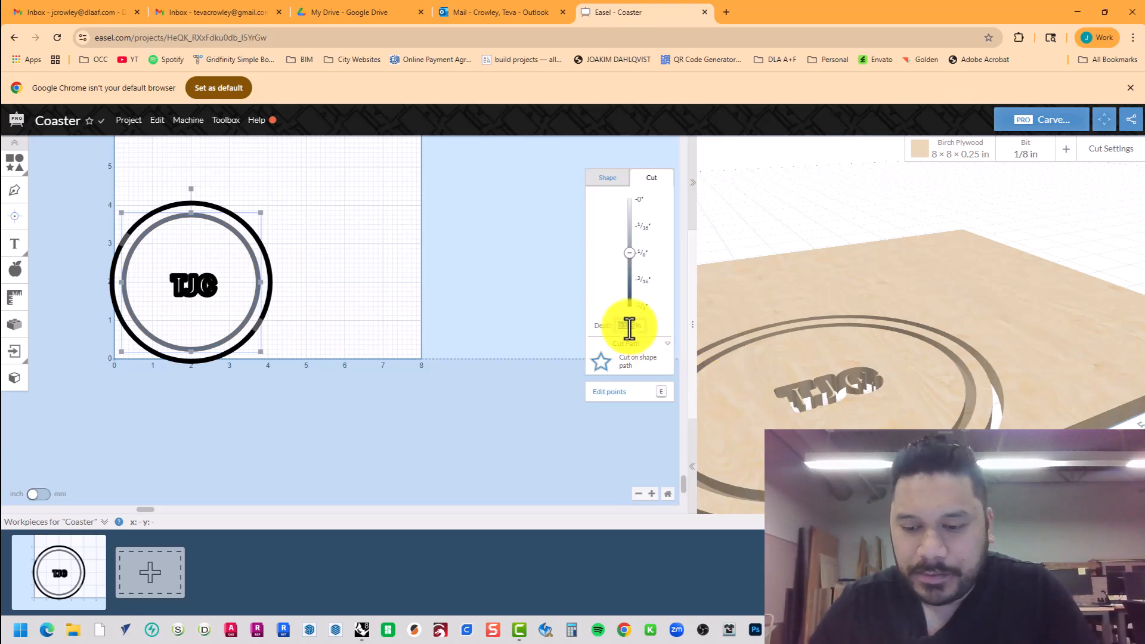
pyautogui.press('Tab')
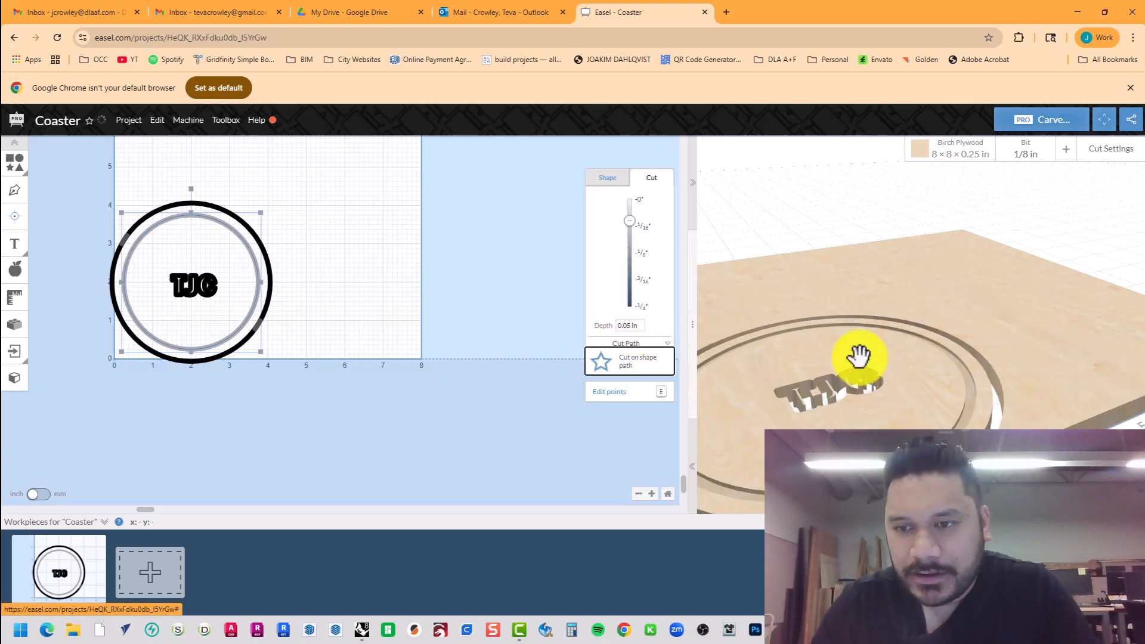
# Re-enter the 0.125 in depth, keep the ring on Cut on shape path, and select the TJC text.
pyautogui.click(623, 325)
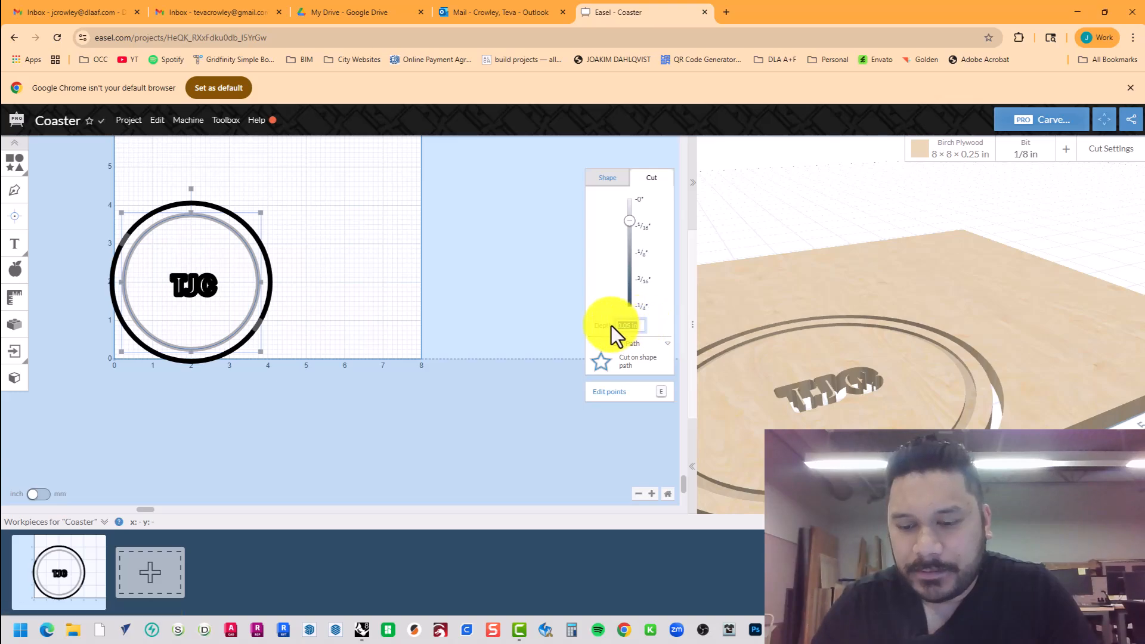
pyautogui.write('.125')
pyautogui.press('Return')
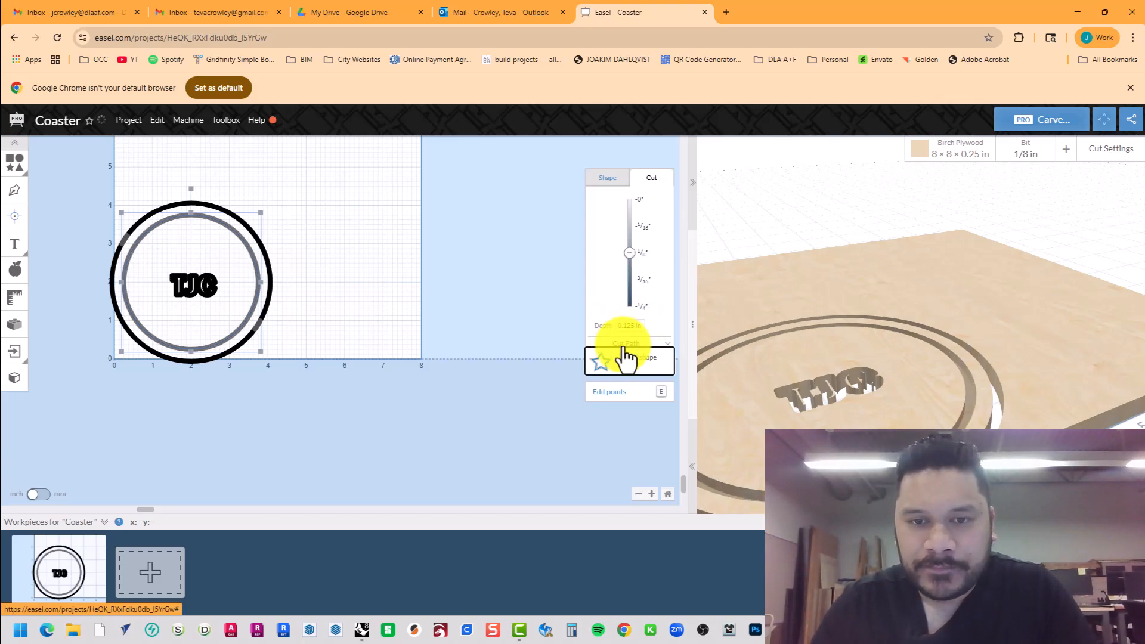
pyautogui.click(655, 362)
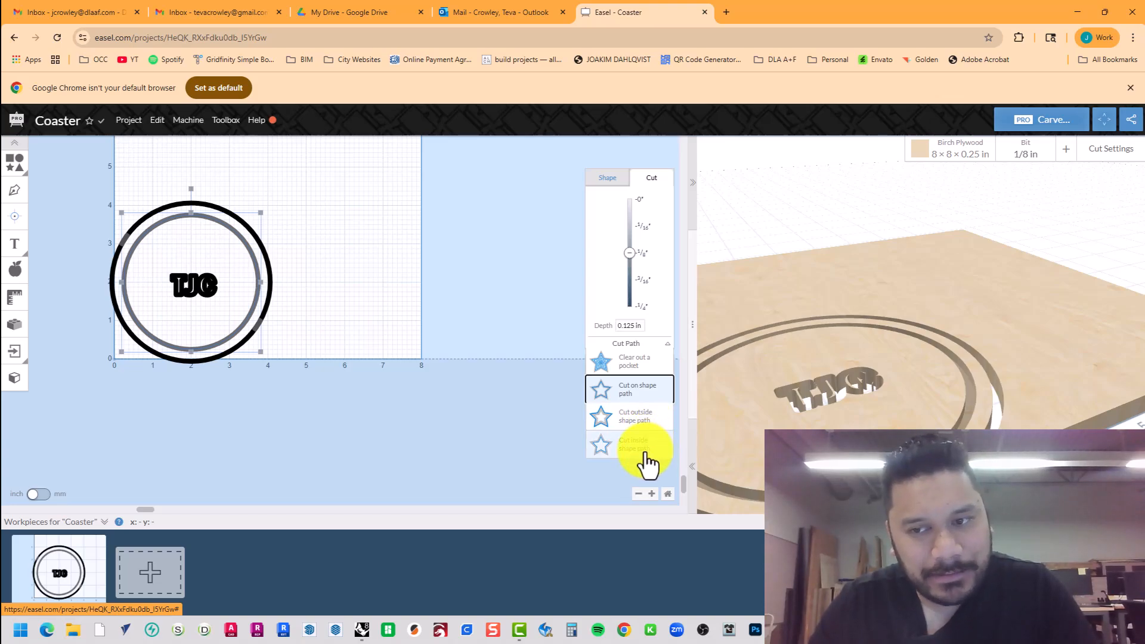
pyautogui.click(647, 397)
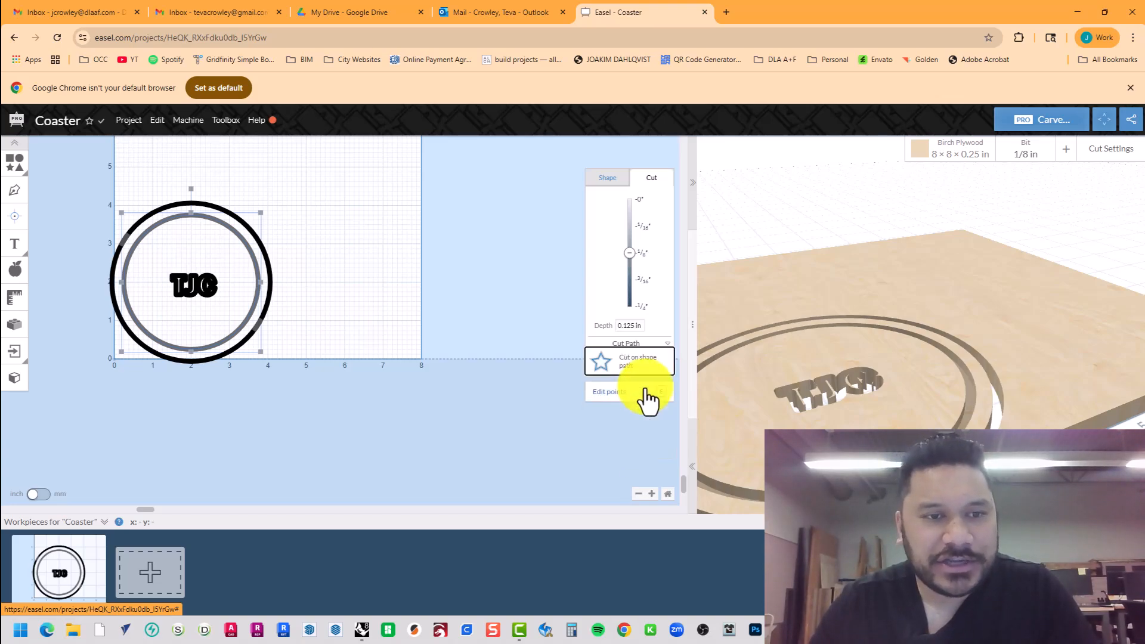
pyautogui.click(223, 310)
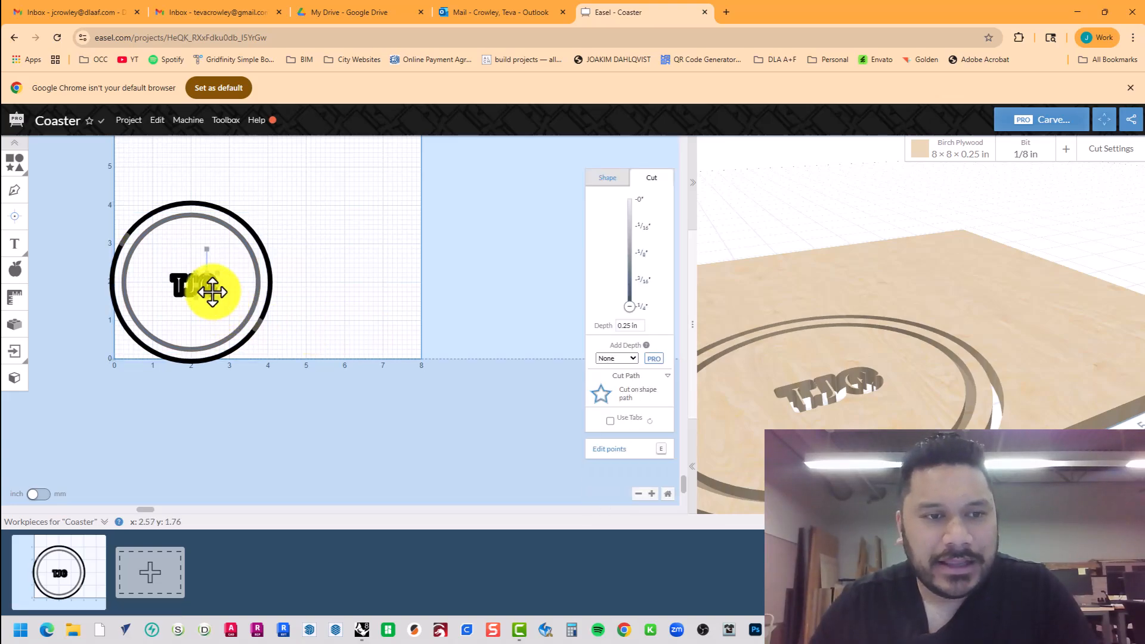
# Select all three TJC letters: J, T and C.
pyautogui.scroll(3, 184, 301)
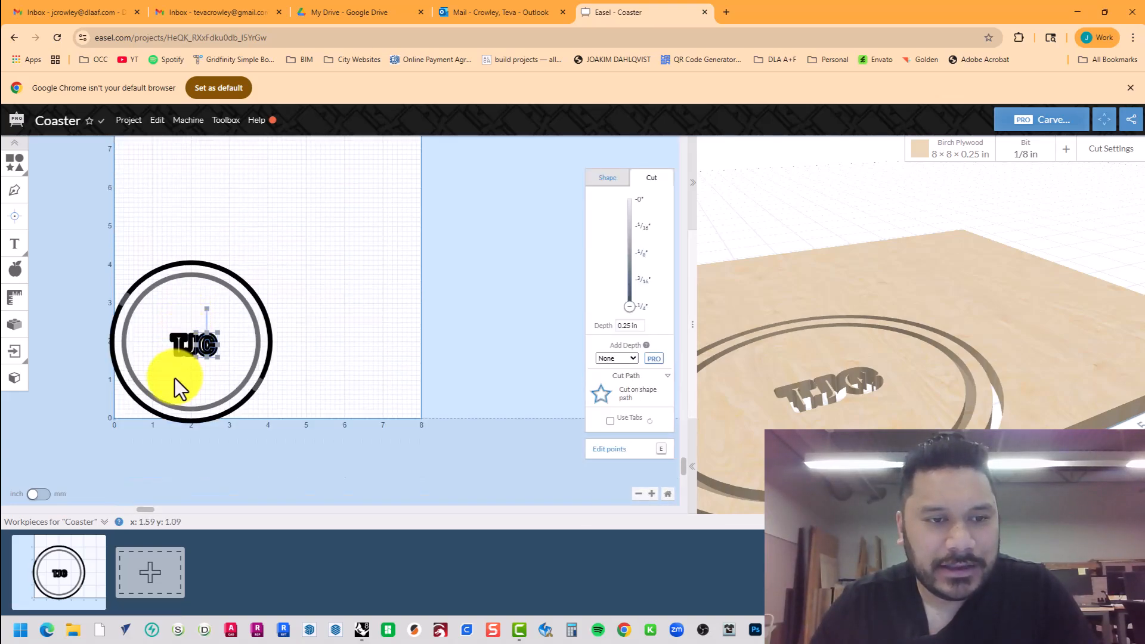
pyautogui.scroll(6, 171, 383)
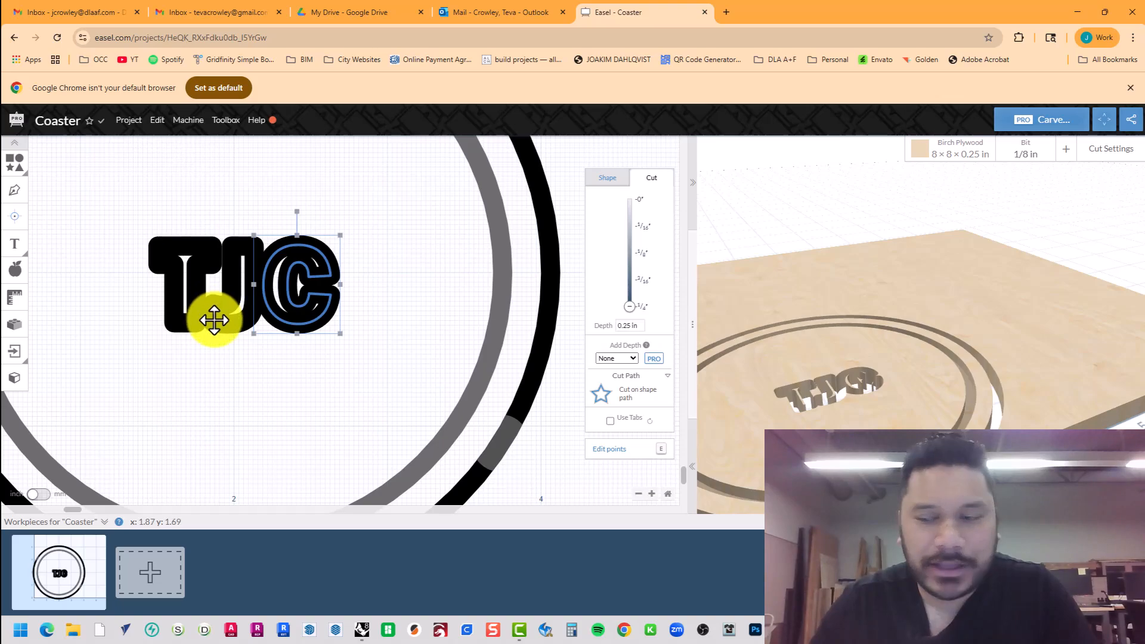
pyautogui.scroll(3, 214, 320)
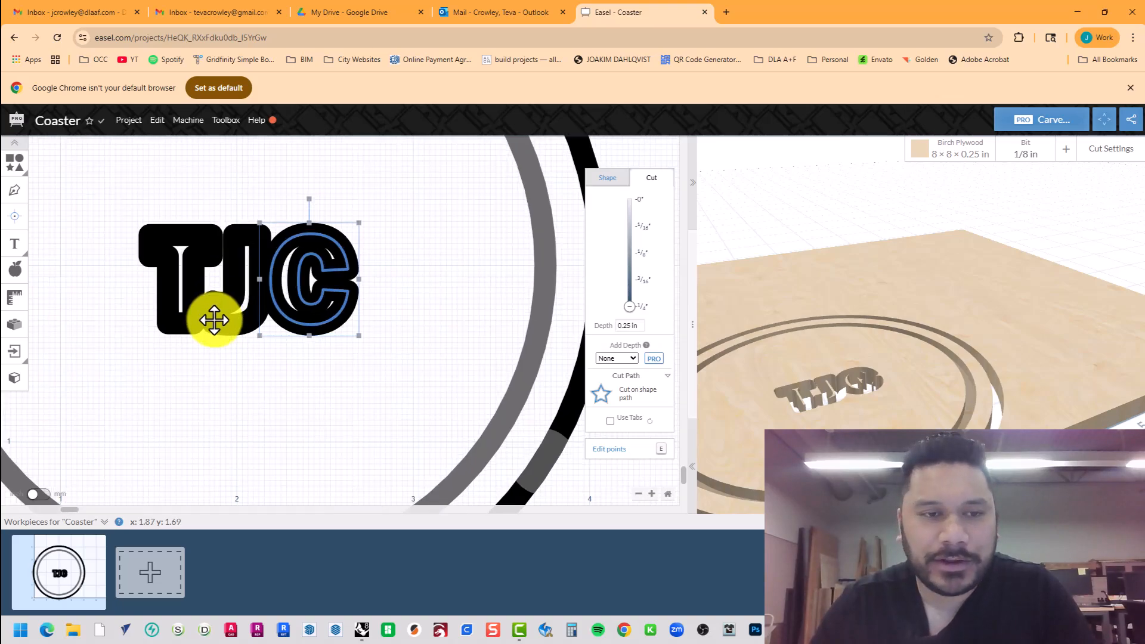
pyautogui.click(242, 268)
pyautogui.keyDown('shift'); pyautogui.click(214, 240); pyautogui.keyUp('shift')
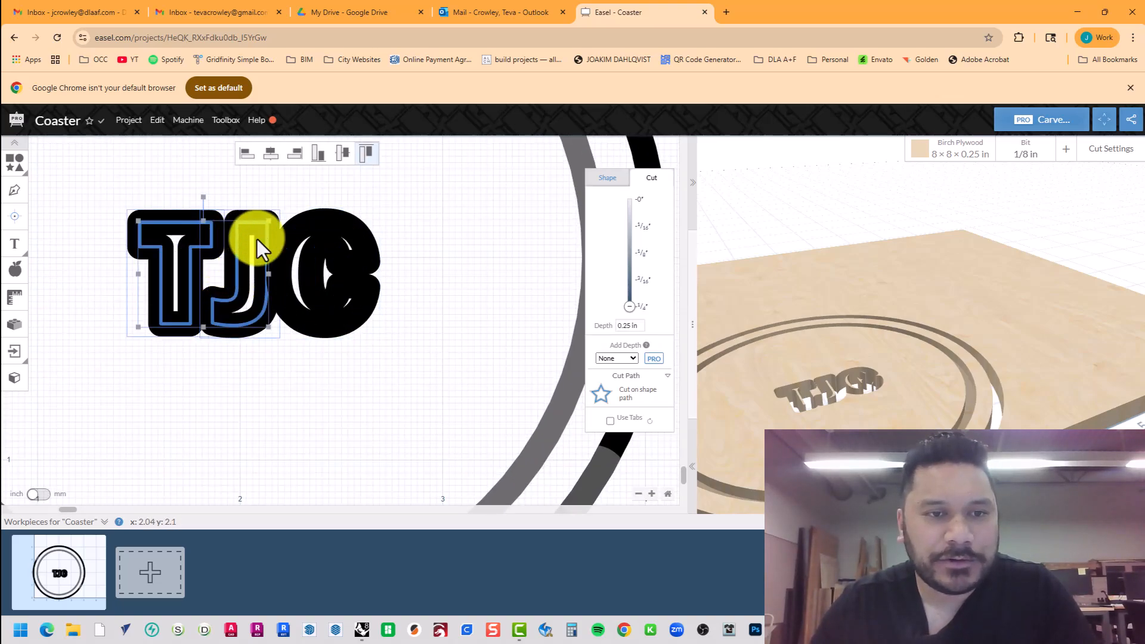
pyautogui.keyDown('shift'); pyautogui.click(317, 222); pyautogui.keyUp('shift')
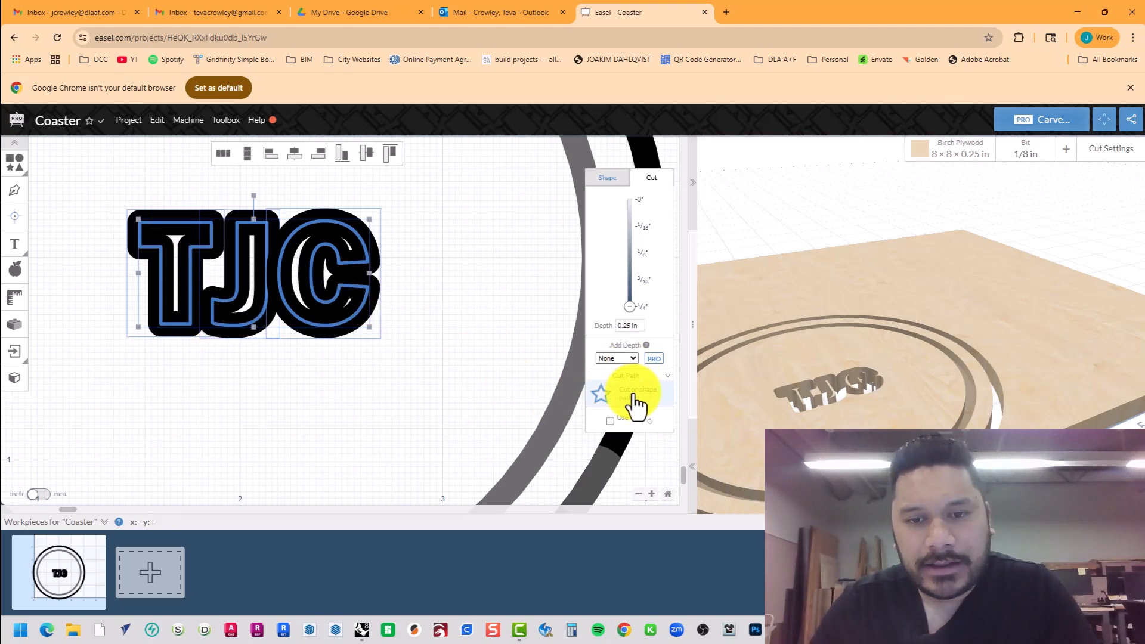
# Set the letters to Clear out a pocket 0.125 in deep and view them from lower down.
pyautogui.click(669, 386)
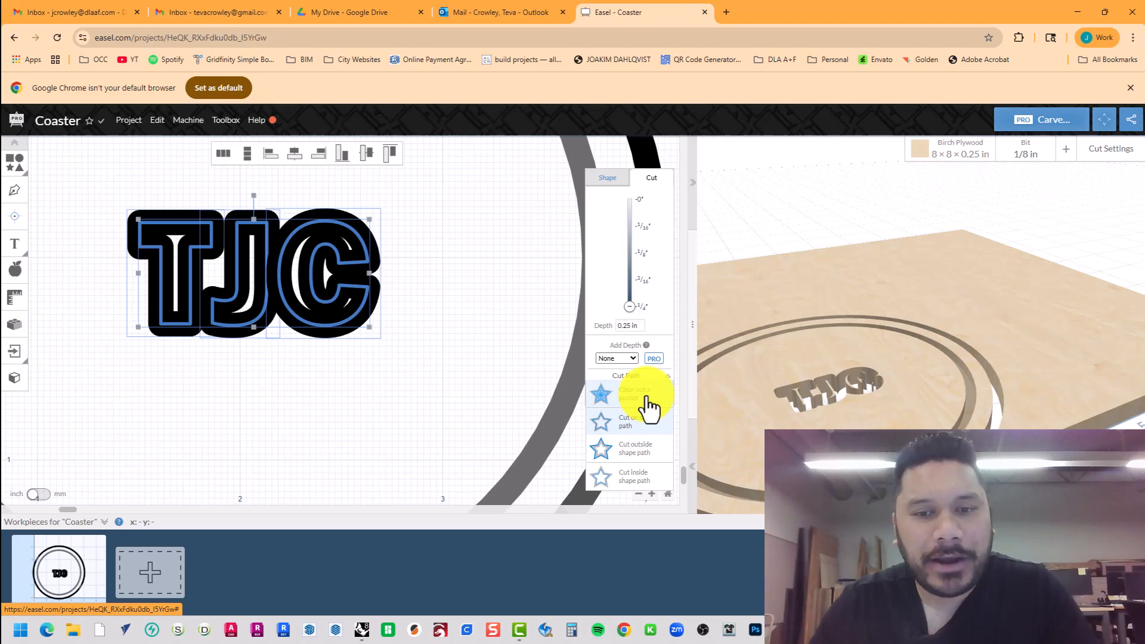
pyautogui.click(647, 398)
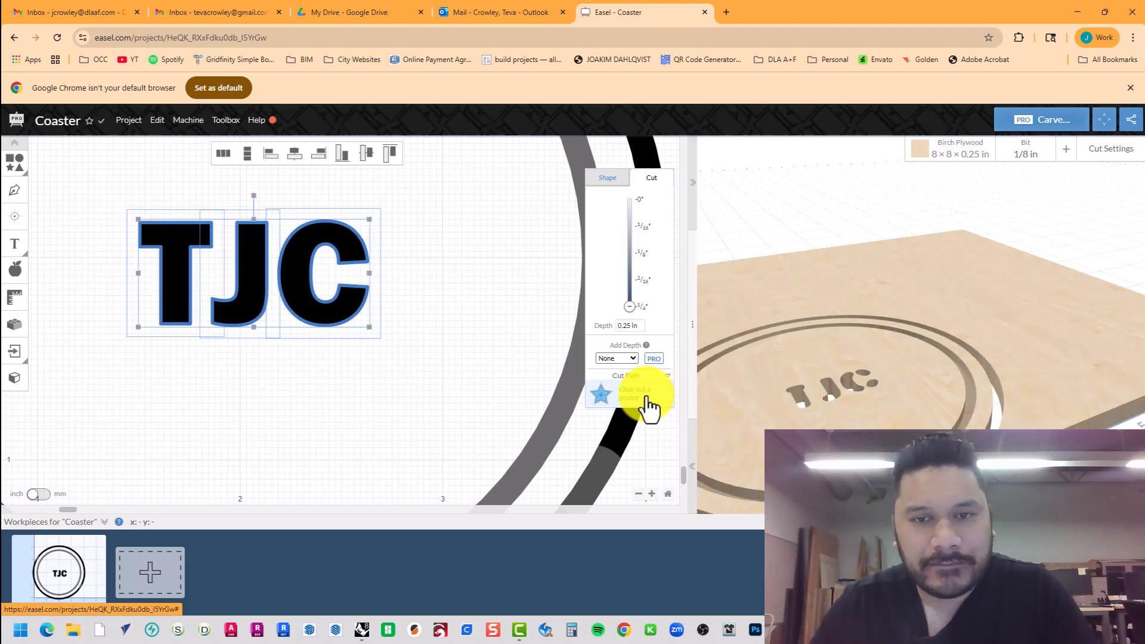
pyautogui.click(635, 326)
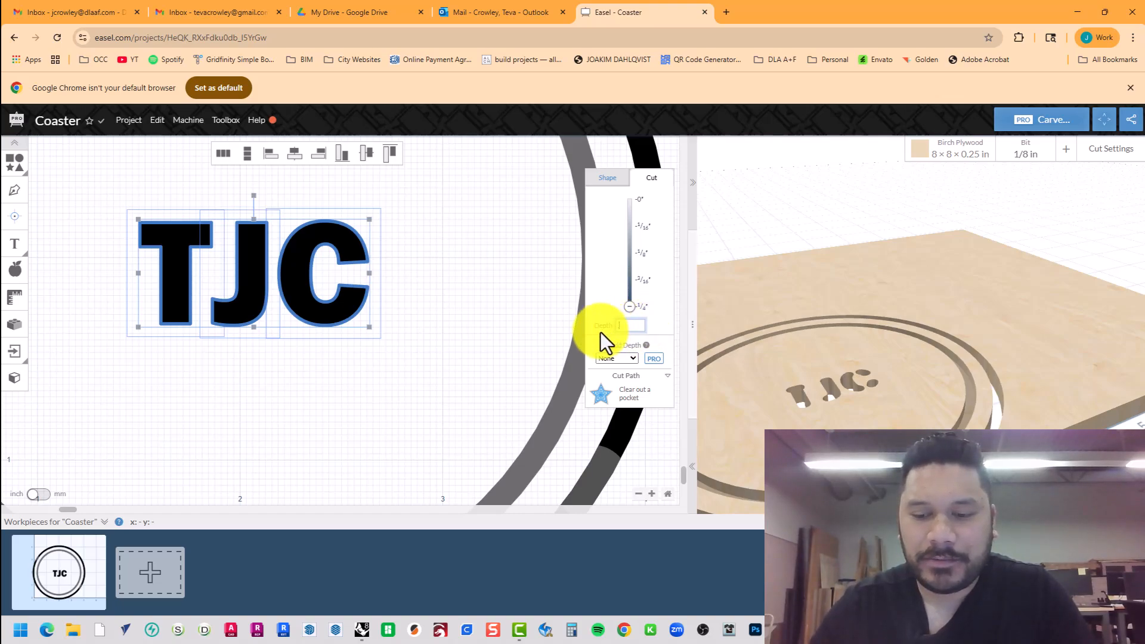
pyautogui.write('.125')
pyautogui.press('Return')
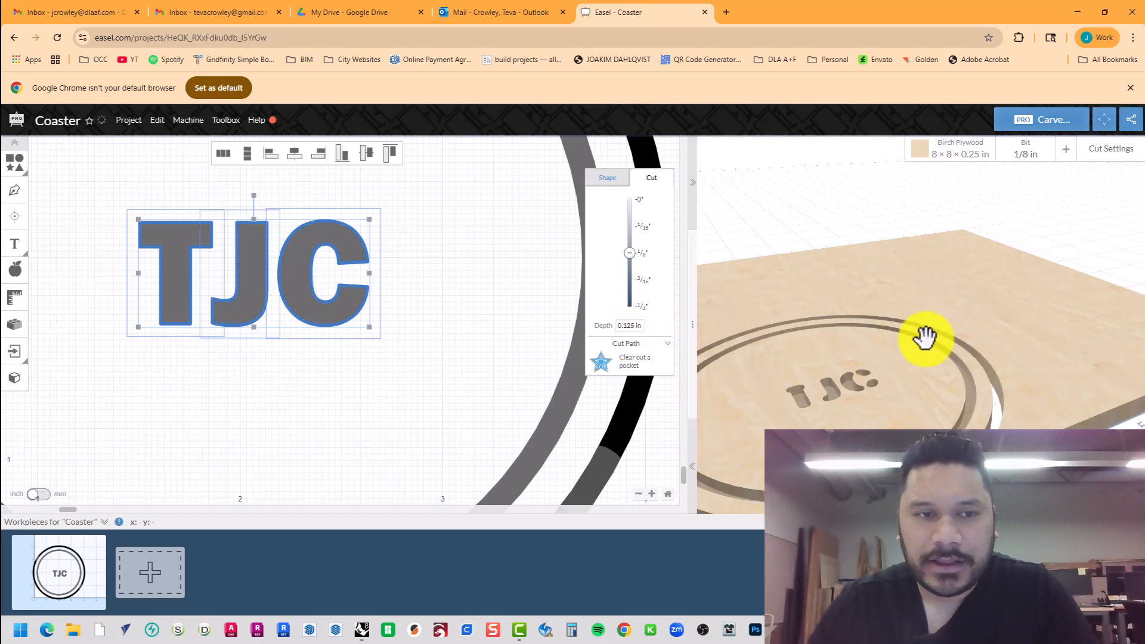
pyautogui.moveTo(923, 332); pyautogui.dragTo(955, 304)
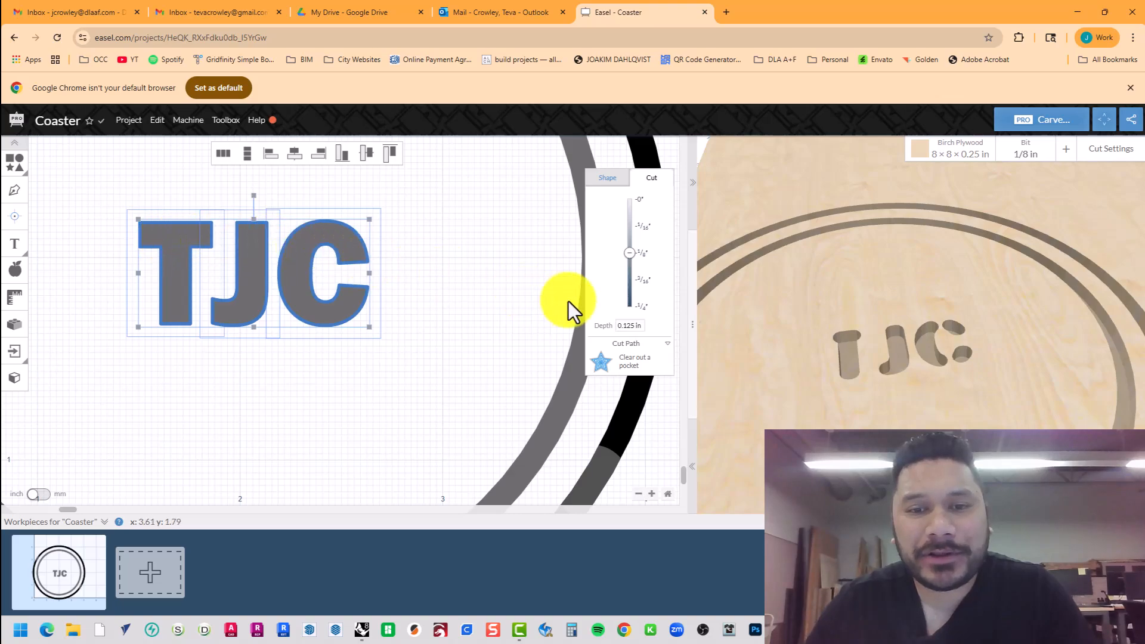
# Try on-path and inside cuts for the TJC letters, settle on Cut outside shape path, and switch to Rhino 8.
pyautogui.click(654, 360)
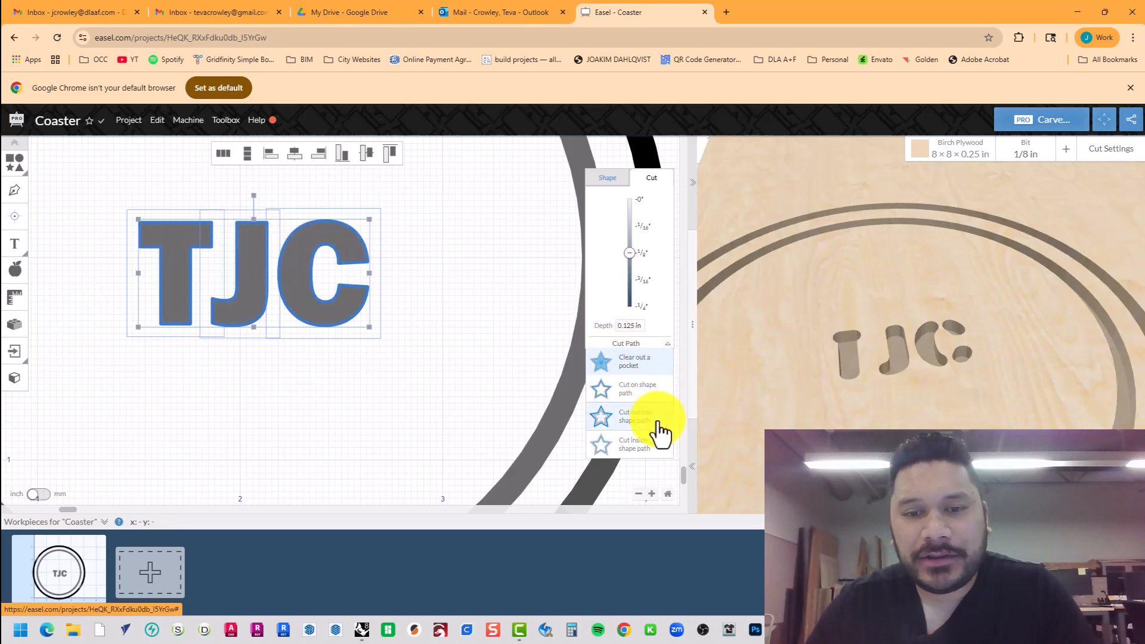
pyautogui.click(655, 395)
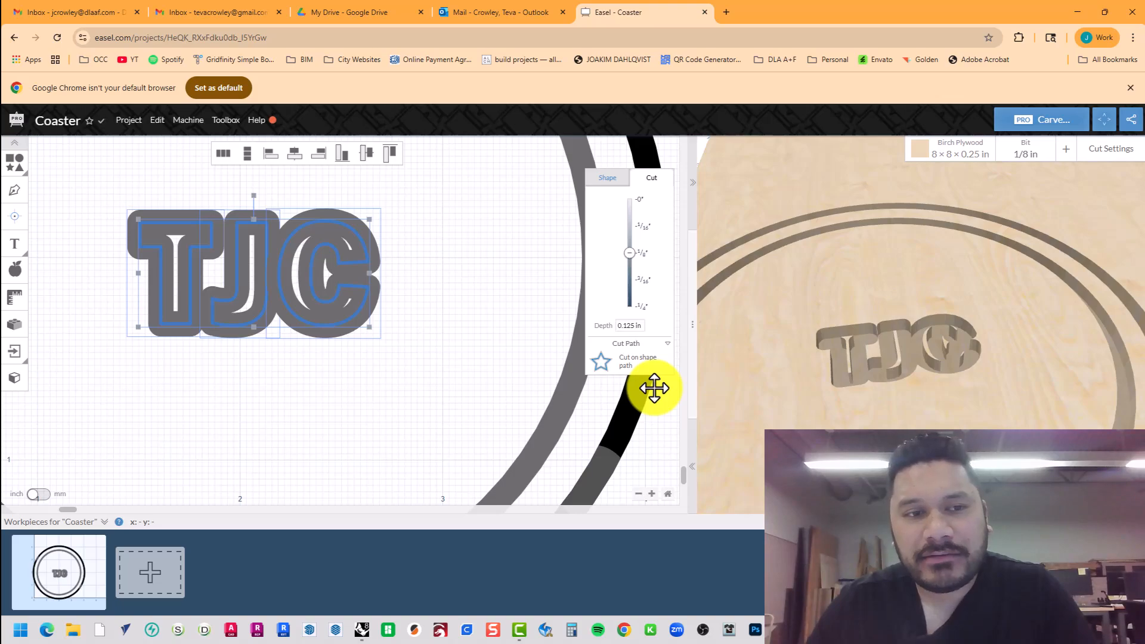
pyautogui.click(656, 365)
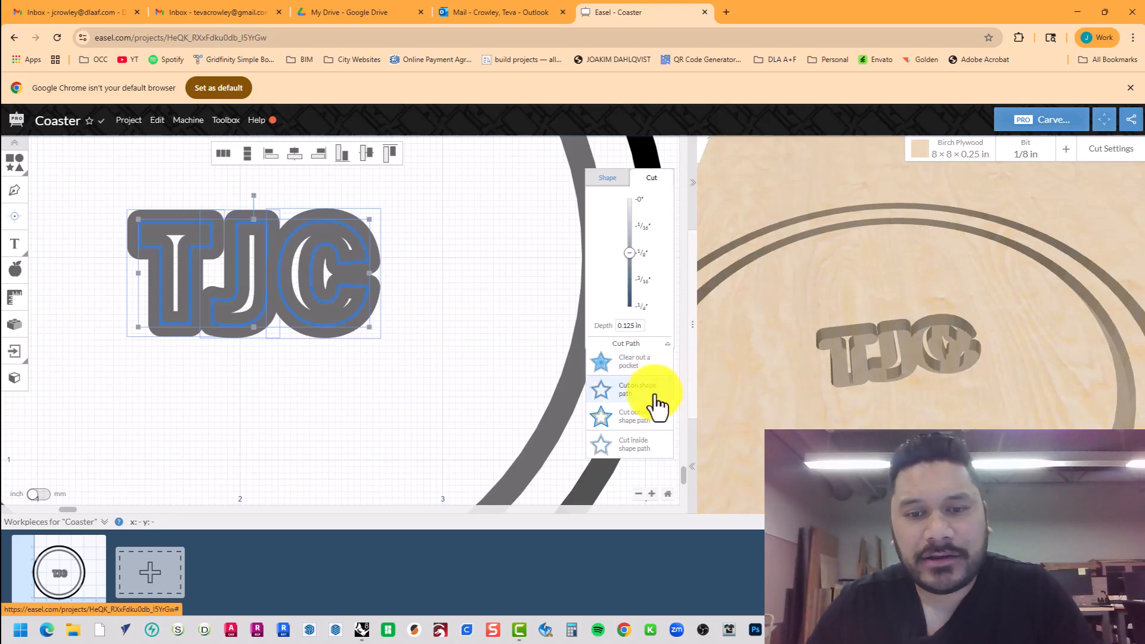
pyautogui.click(647, 447)
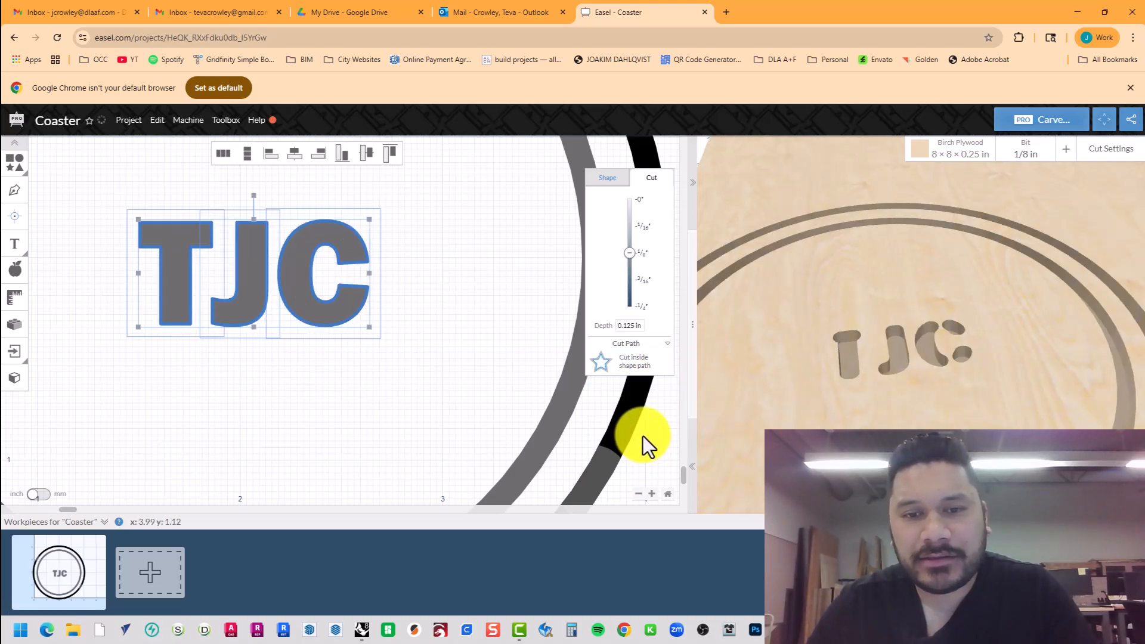
pyautogui.click(634, 364)
pyautogui.click(635, 417)
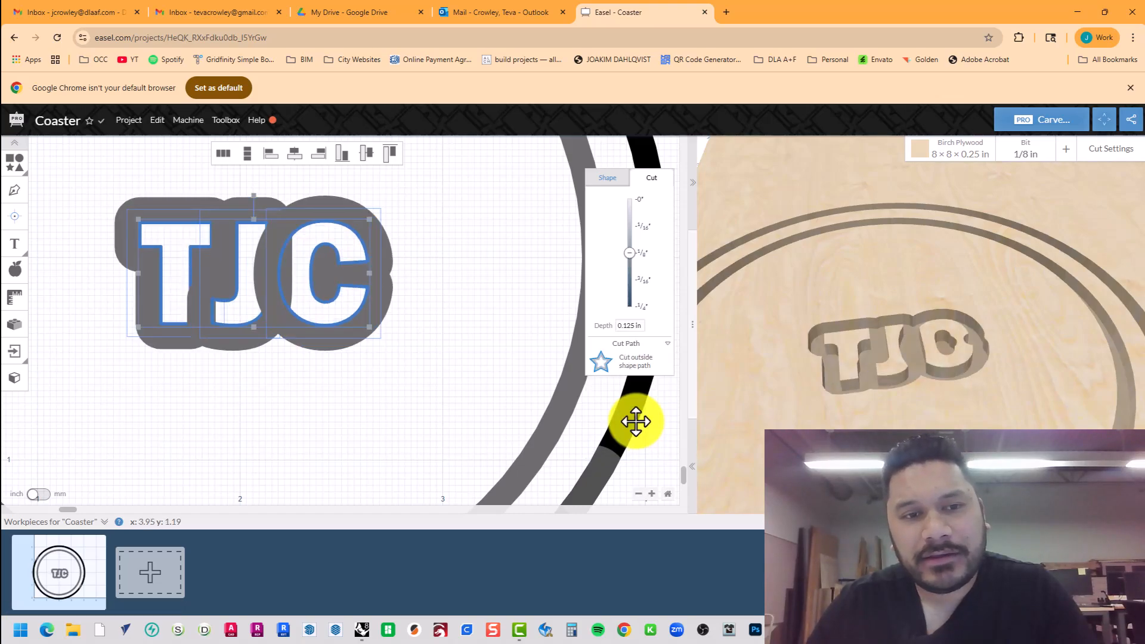
pyautogui.scroll(1, 459, 335)
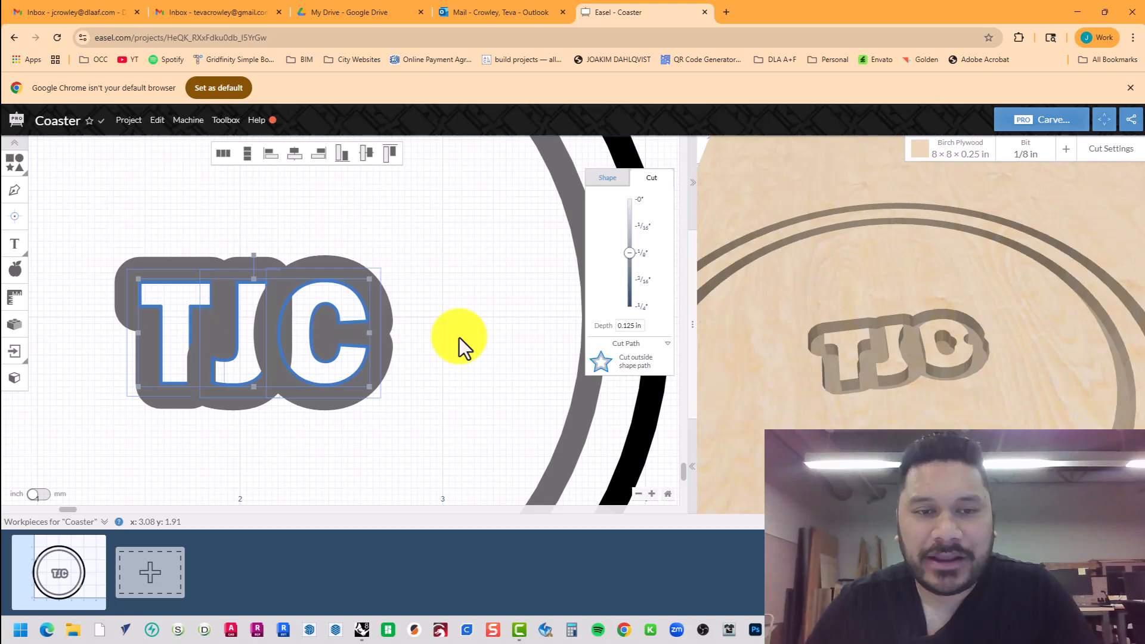
pyautogui.hotkey('alt', 'Tab')
pyautogui.click(556, 228)
# Maximize the Top view and draw a 1/8-inch diameter circle above the letters.
pyautogui.click(492, 245)
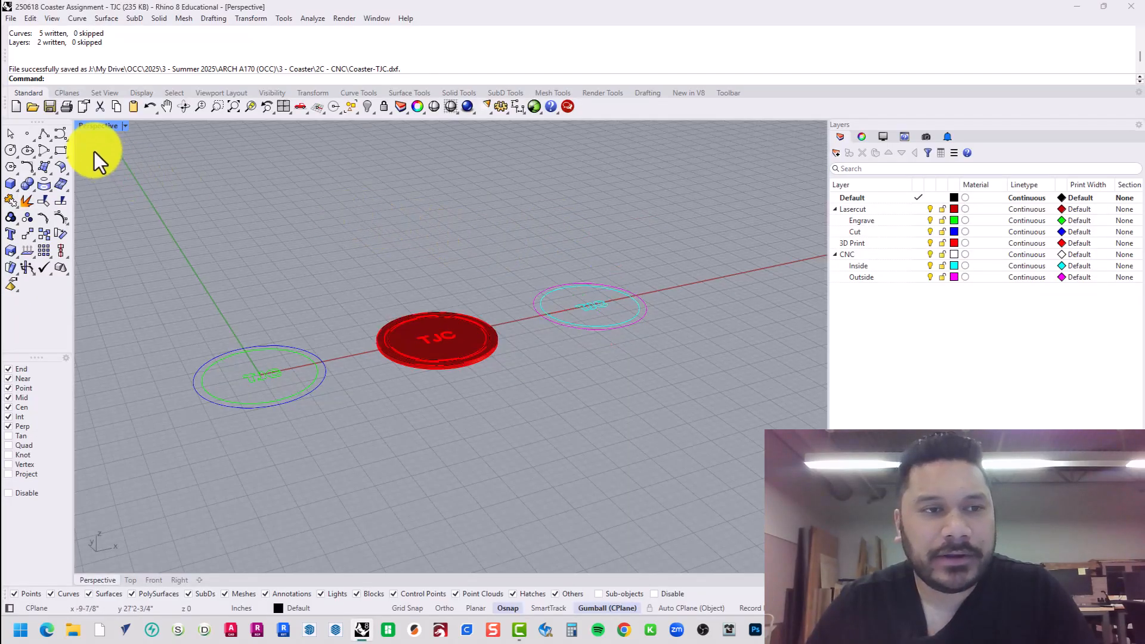
pyautogui.doubleClick(83, 126)
pyautogui.doubleClick(83, 127)
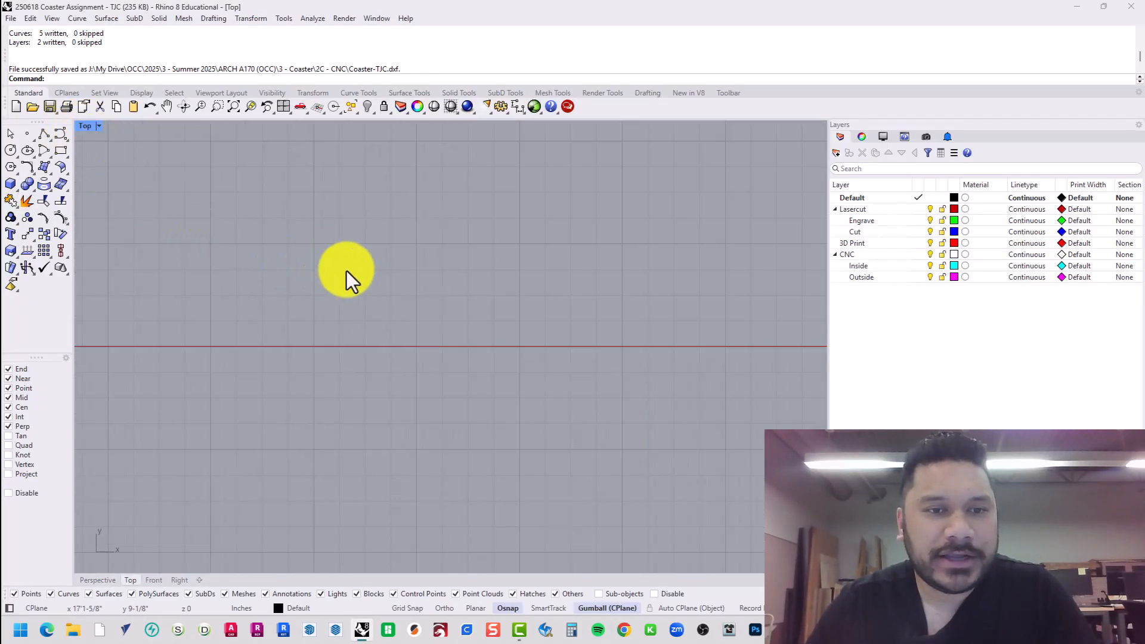
pyautogui.scroll(13, 221, 298)
pyautogui.scroll(4, 563, 253)
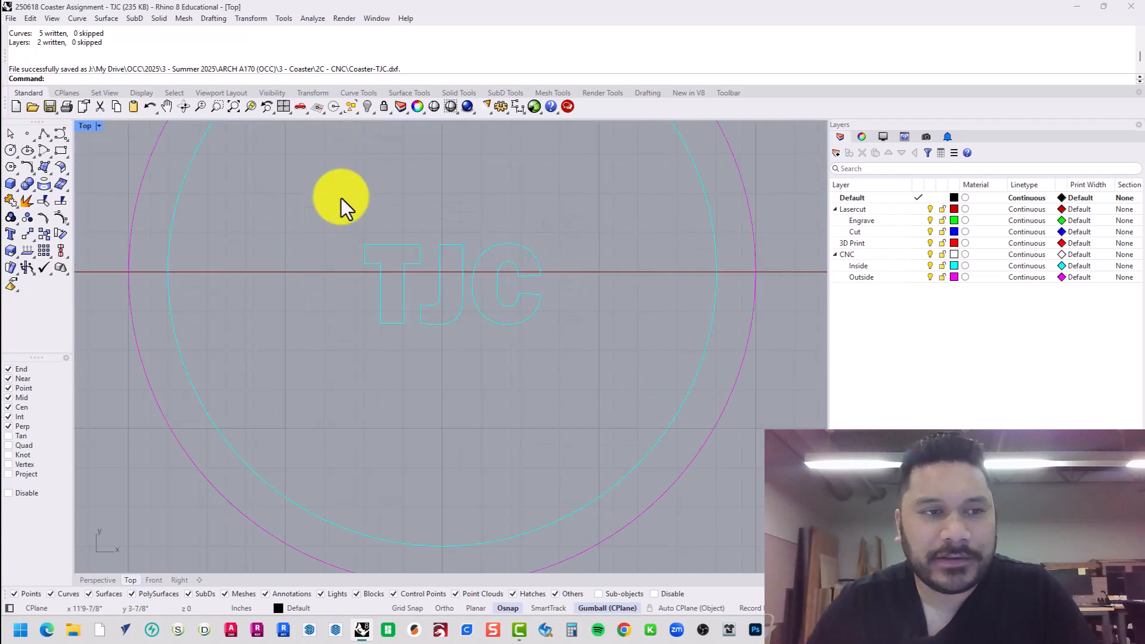
pyautogui.click(23, 149)
pyautogui.click(302, 204)
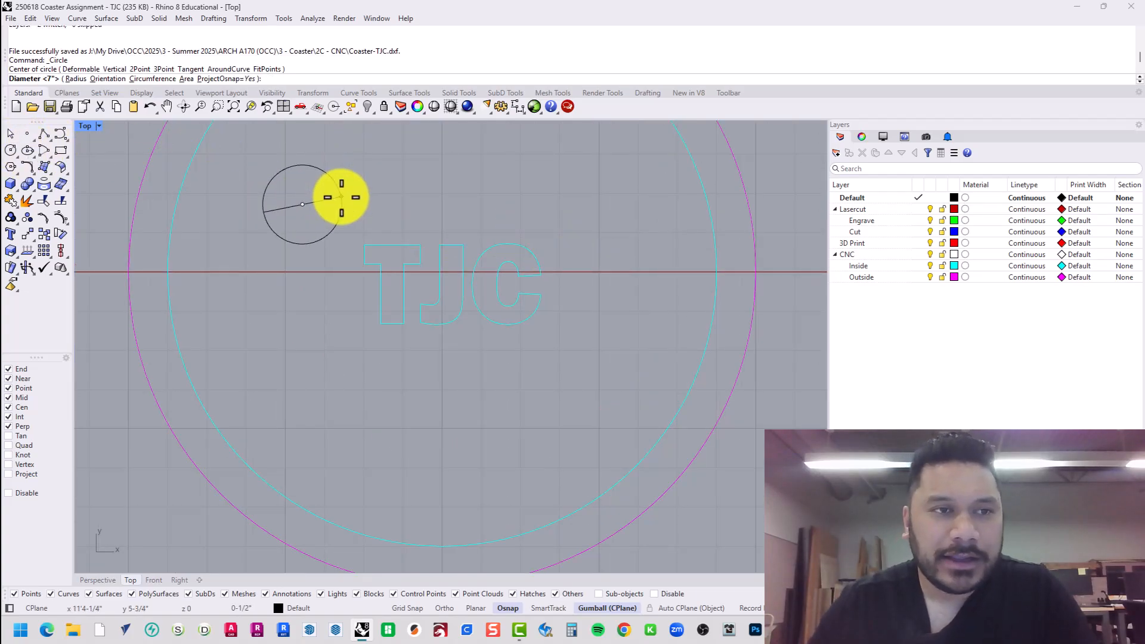
pyautogui.write('1/')
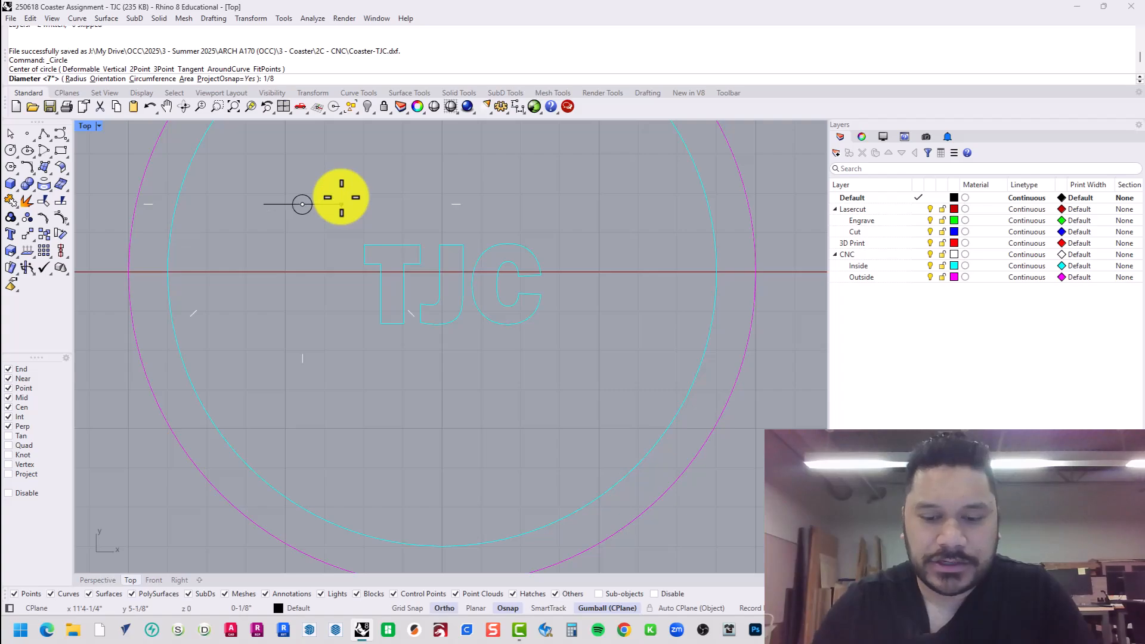
pyautogui.write('8')
pyautogui.press('Return')
# Move the 1/8-inch circle onto a corner of the letter outline.
pyautogui.scroll(5, 340, 197)
pyautogui.moveTo(325, 198); pyautogui.dragTo(434, 281)
pyautogui.scroll(10, 410, 305)
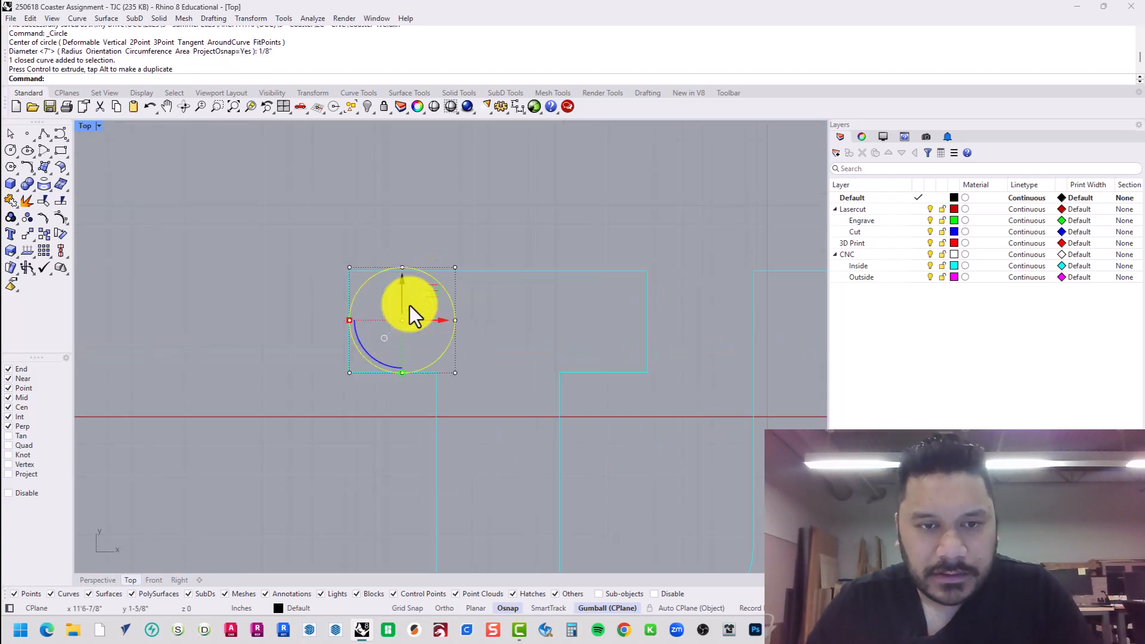
pyautogui.scroll(3, 410, 306)
pyautogui.write('m')
pyautogui.press('Return')
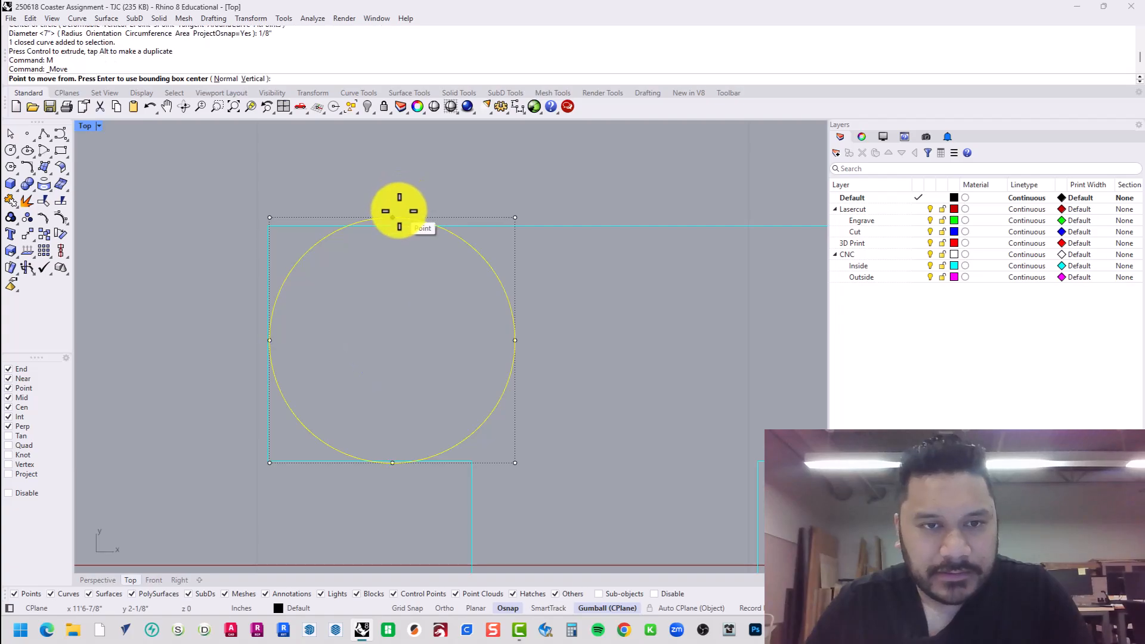
pyautogui.click(392, 218)
pyautogui.click(278, 227)
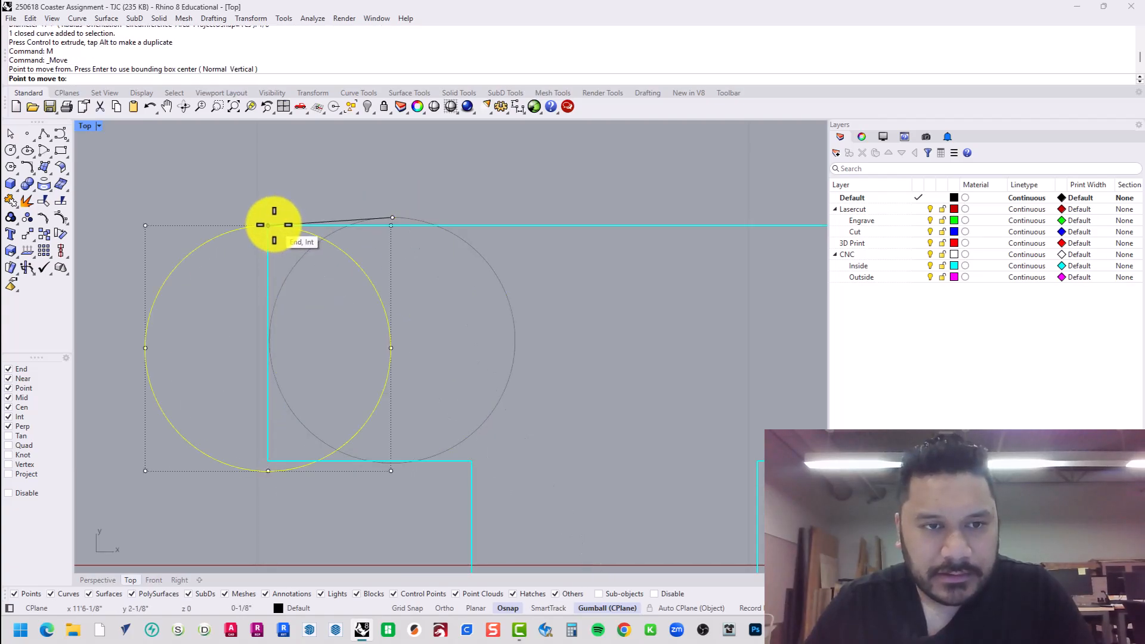
# Slide the test circle into the corners of the T outline.
pyautogui.moveTo(315, 360); pyautogui.dragTo(399, 356)
pyautogui.scroll(-5, 378, 348)
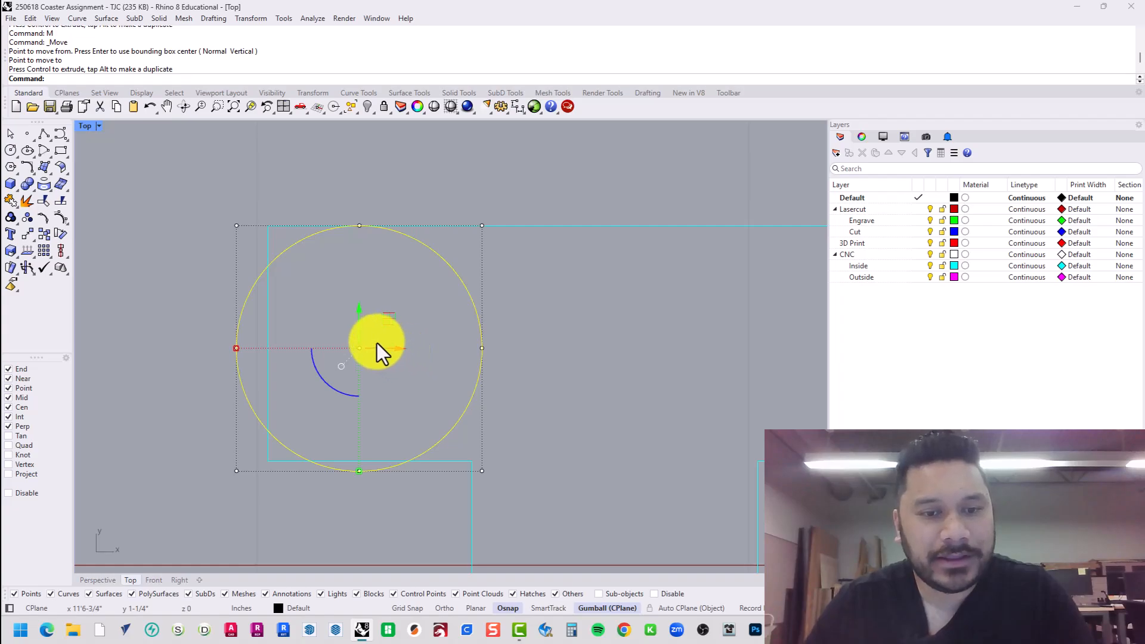
pyautogui.moveTo(392, 378); pyautogui.dragTo(305, 245, button='right')
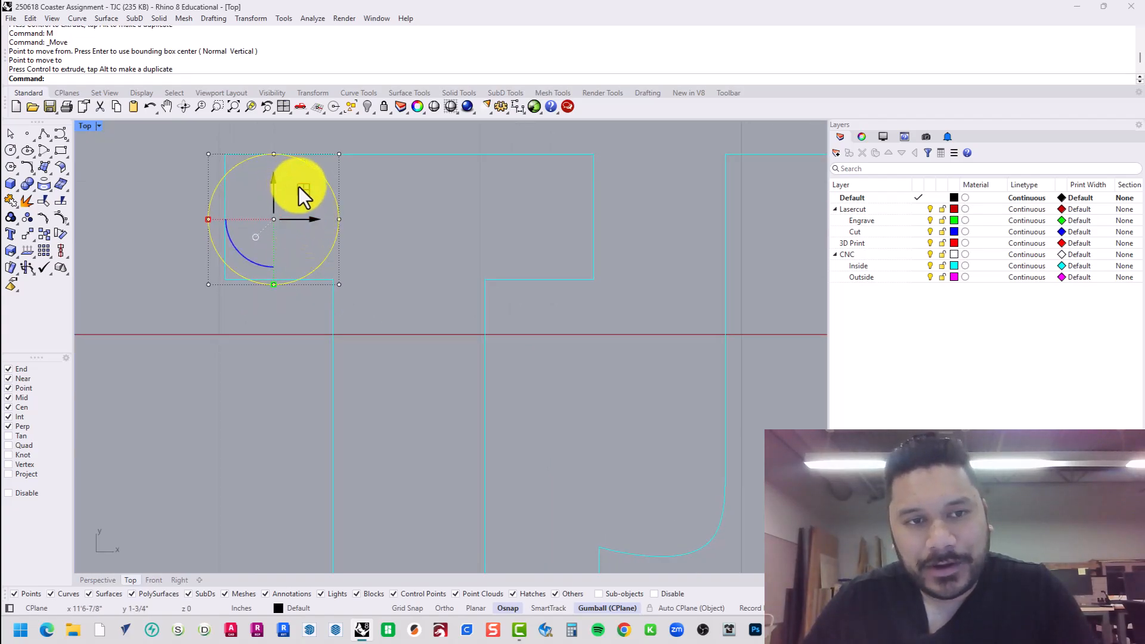
pyautogui.moveTo(298, 188); pyautogui.dragTo(428, 345)
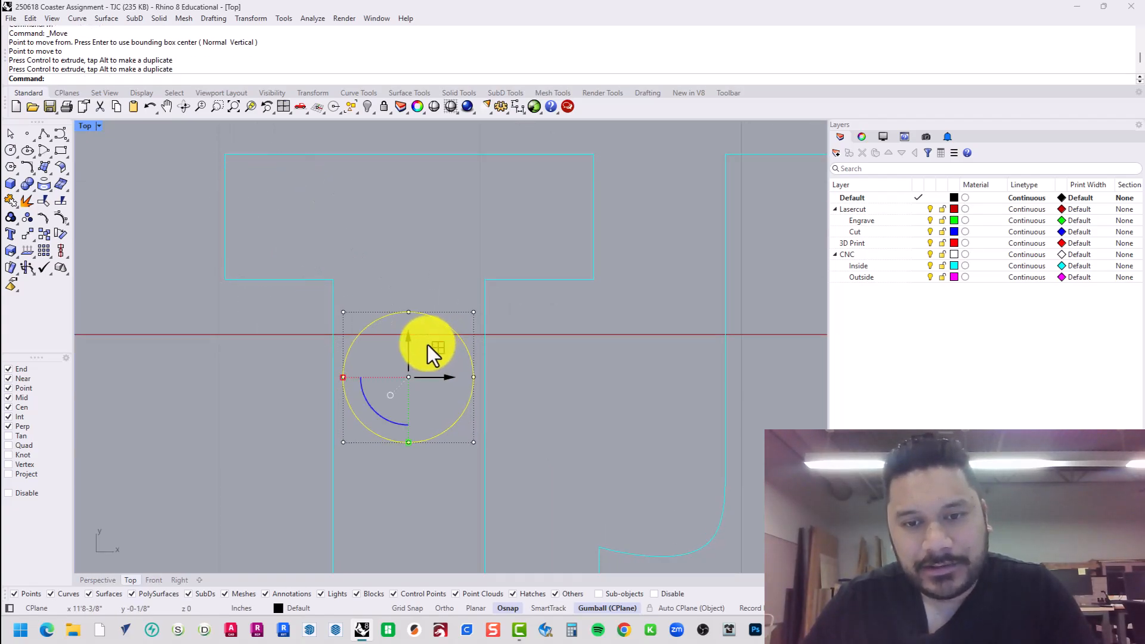
pyautogui.scroll(-3, 427, 345)
# Drag the circle across the J and C and into the T–J gap, then return to Easel.
pyautogui.moveTo(372, 264); pyautogui.dragTo(574, 350)
pyautogui.moveTo(574, 350); pyautogui.dragTo(449, 360, button='right')
pyautogui.moveTo(449, 359); pyautogui.dragTo(728, 378)
pyautogui.scroll(5, 728, 382)
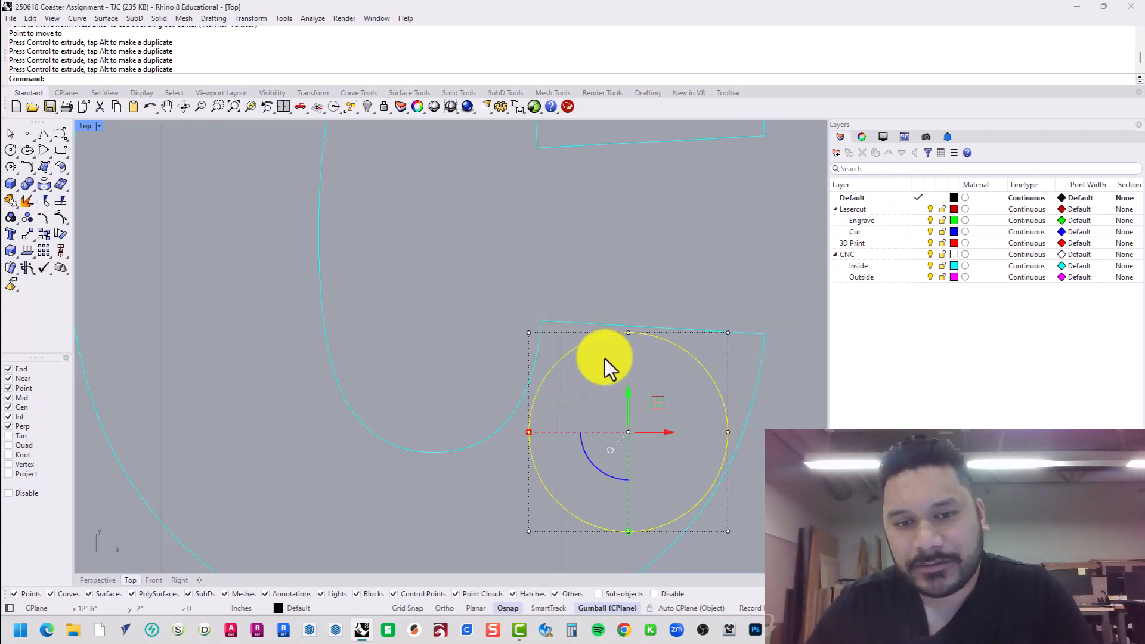
pyautogui.scroll(-6, 677, 360)
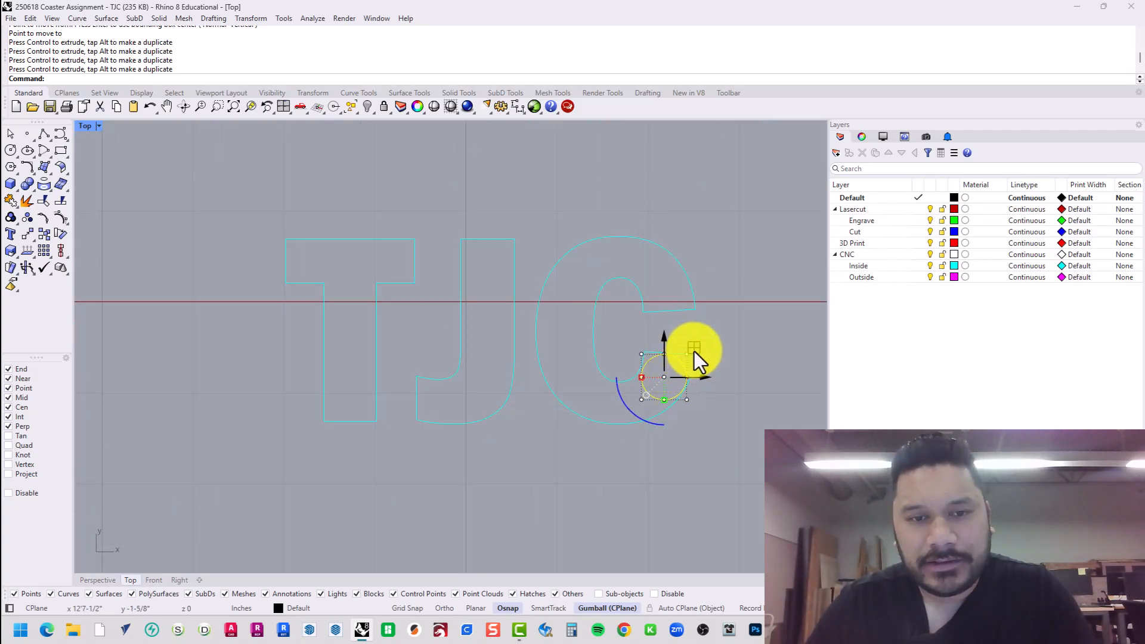
pyautogui.moveTo(693, 352); pyautogui.dragTo(471, 375)
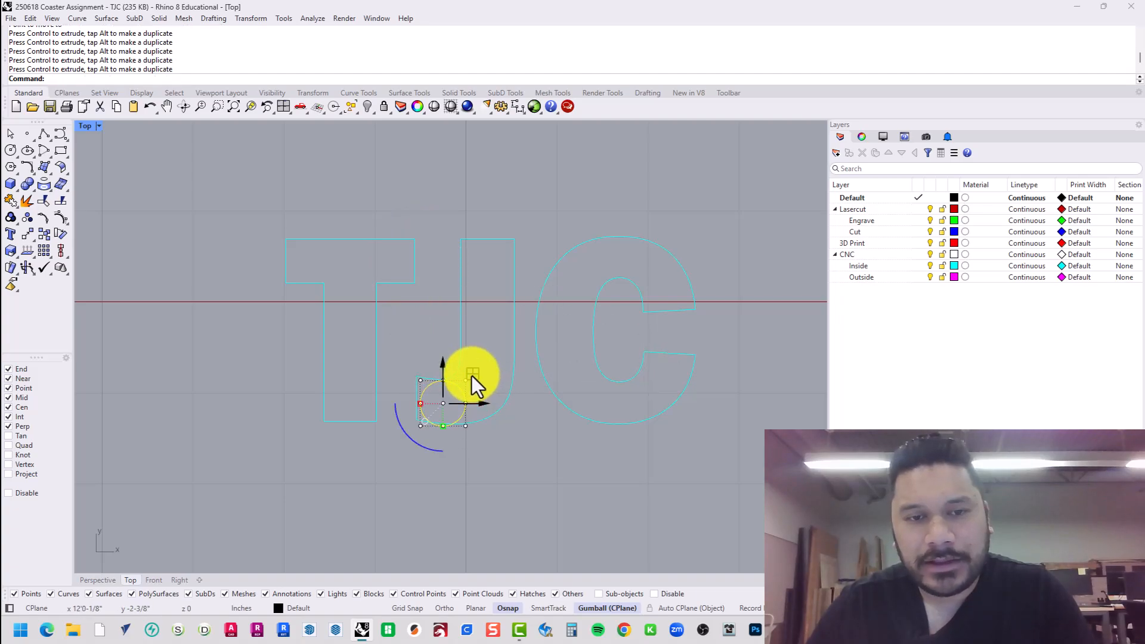
pyautogui.hotkey('alt', 'Tab')
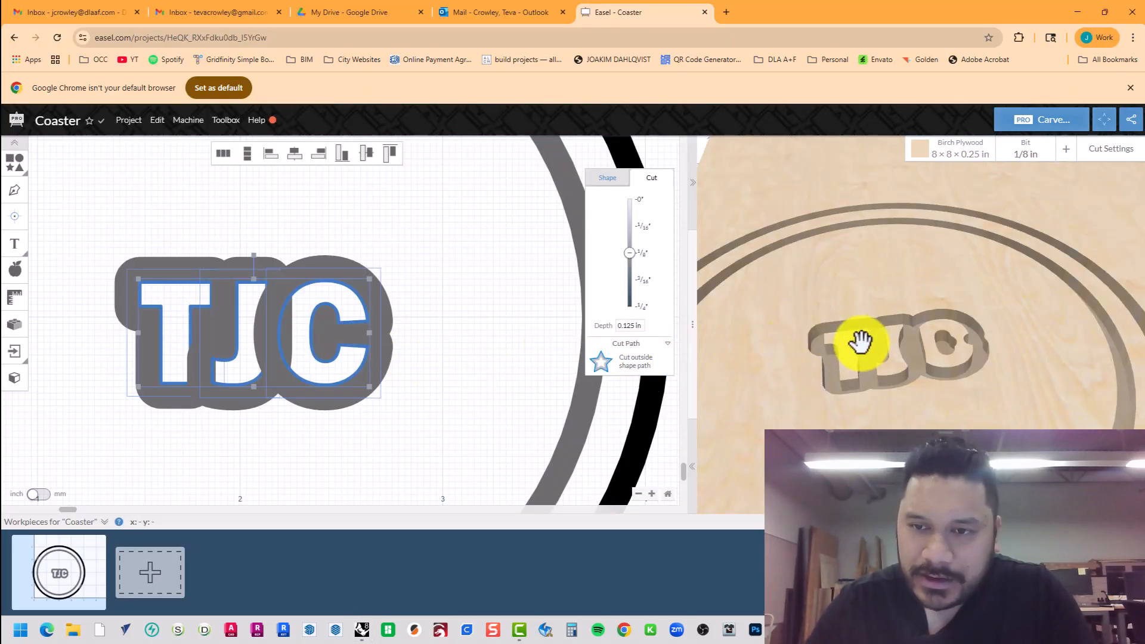
# Set the TJC letters' cut path back to Clear out a pocket.
pyautogui.click(650, 358)
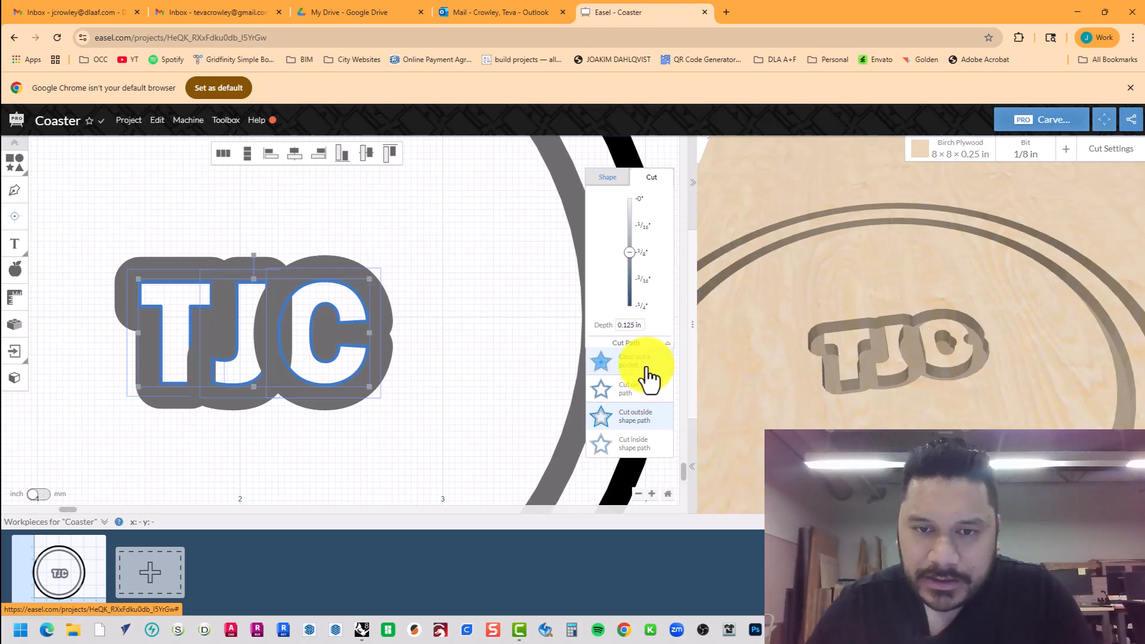
pyautogui.click(647, 368)
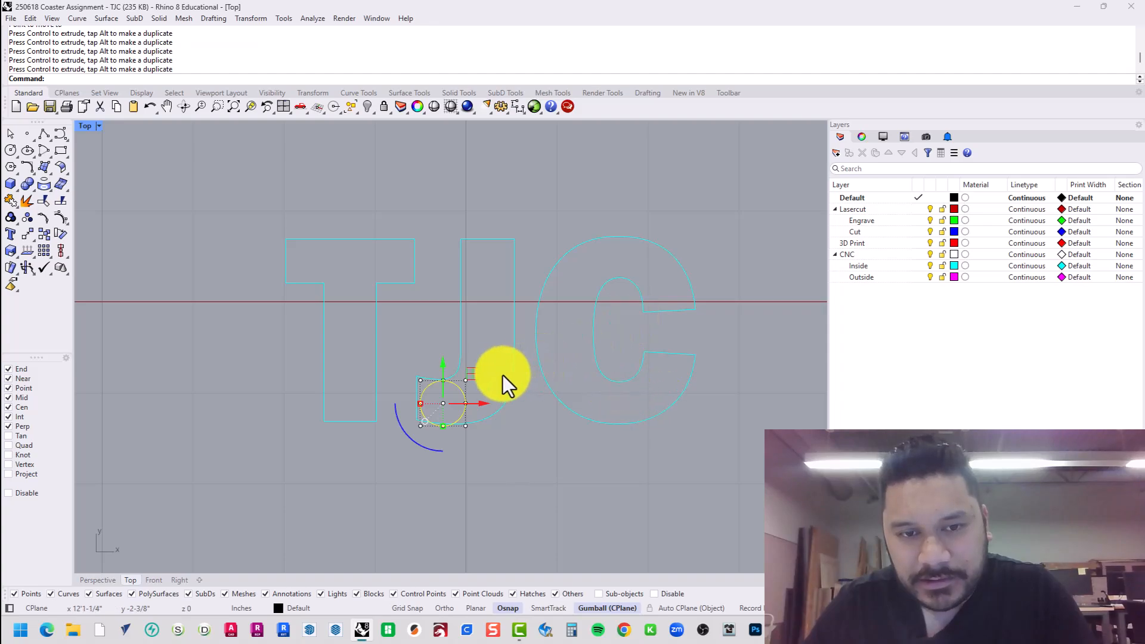
# Check the test circle at the top of the C, then delete it.
pyautogui.moveTo(471, 374); pyautogui.dragTo(646, 230)
pyautogui.scroll(5, 620, 262)
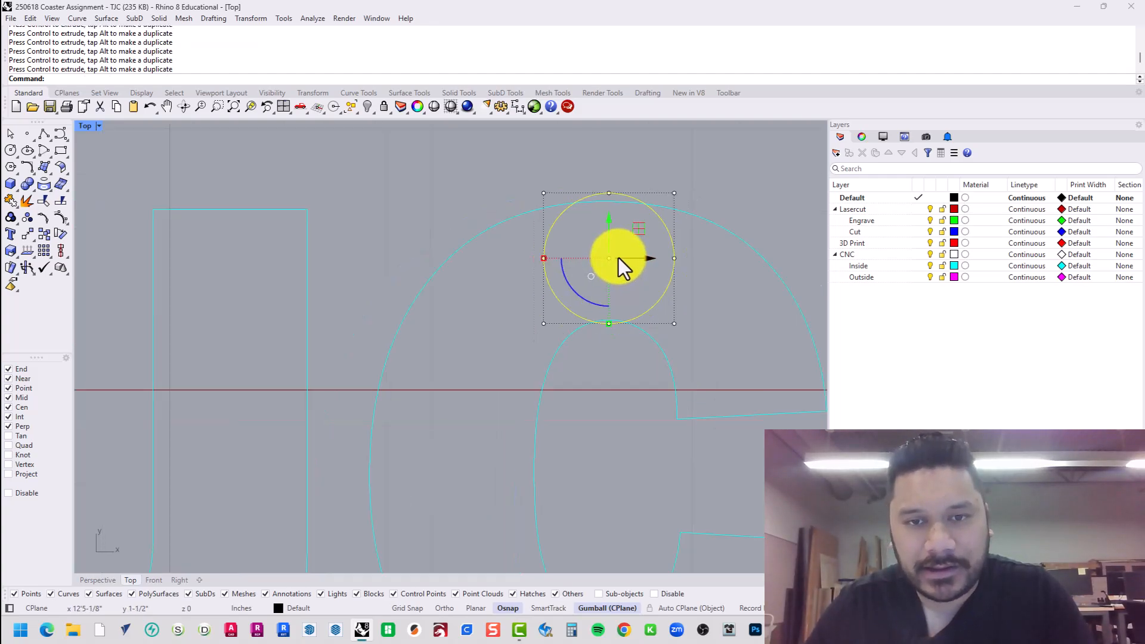
pyautogui.scroll(-5, 618, 258)
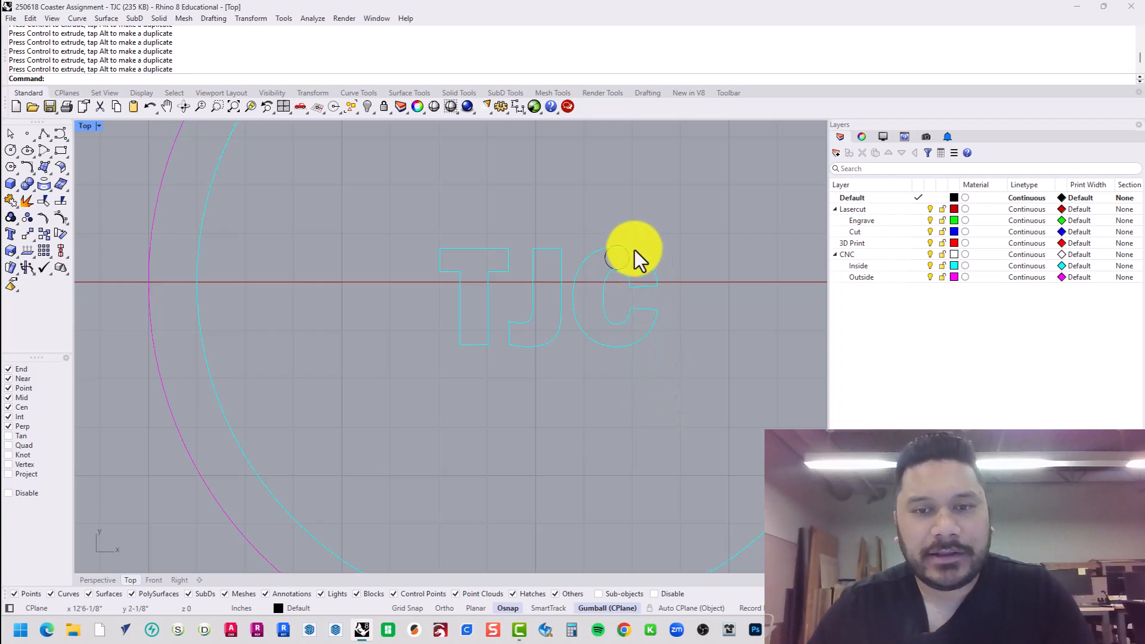
pyautogui.click(627, 260)
pyautogui.press('Delete')
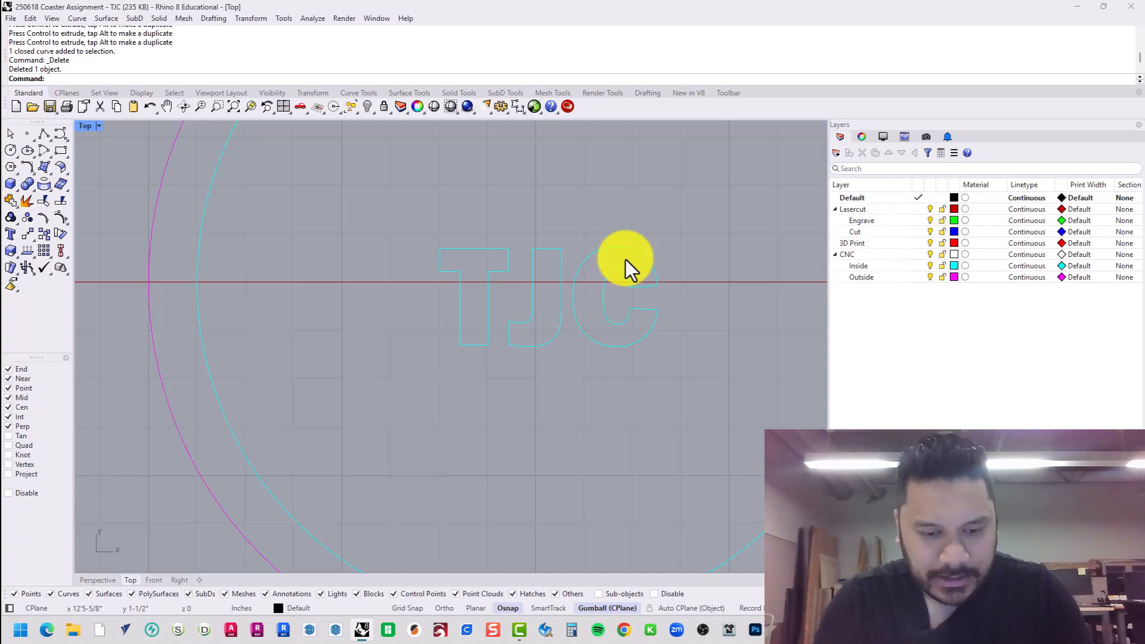
# Create TJC text at 0.7 height and place it above the old lettering.
pyautogui.write('TextObject')
pyautogui.press('Return')
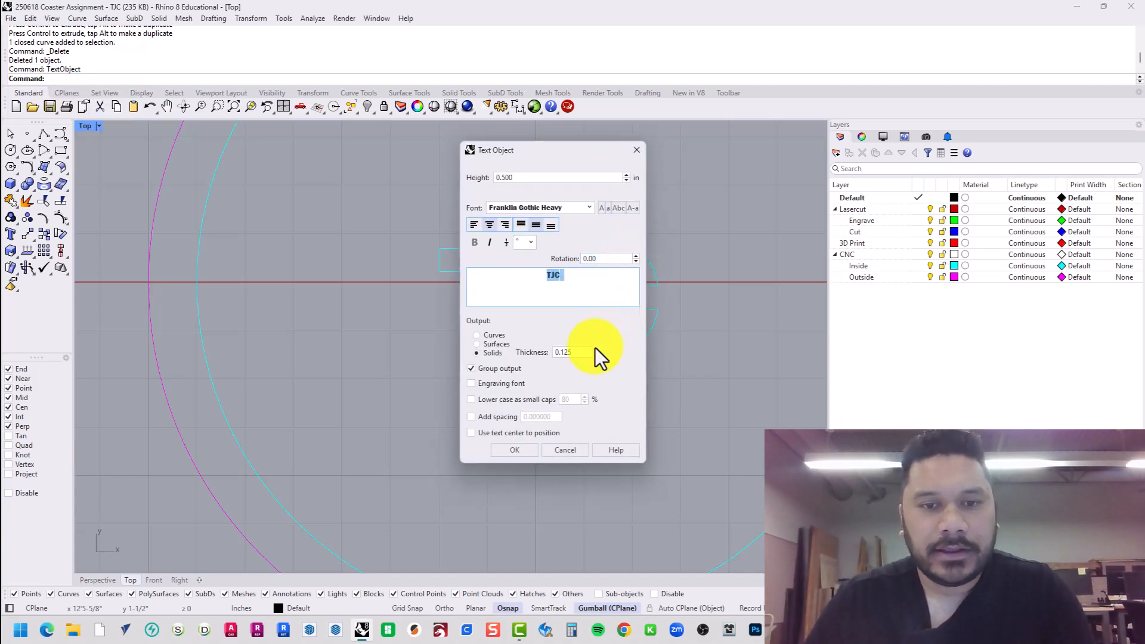
pyautogui.click(540, 178)
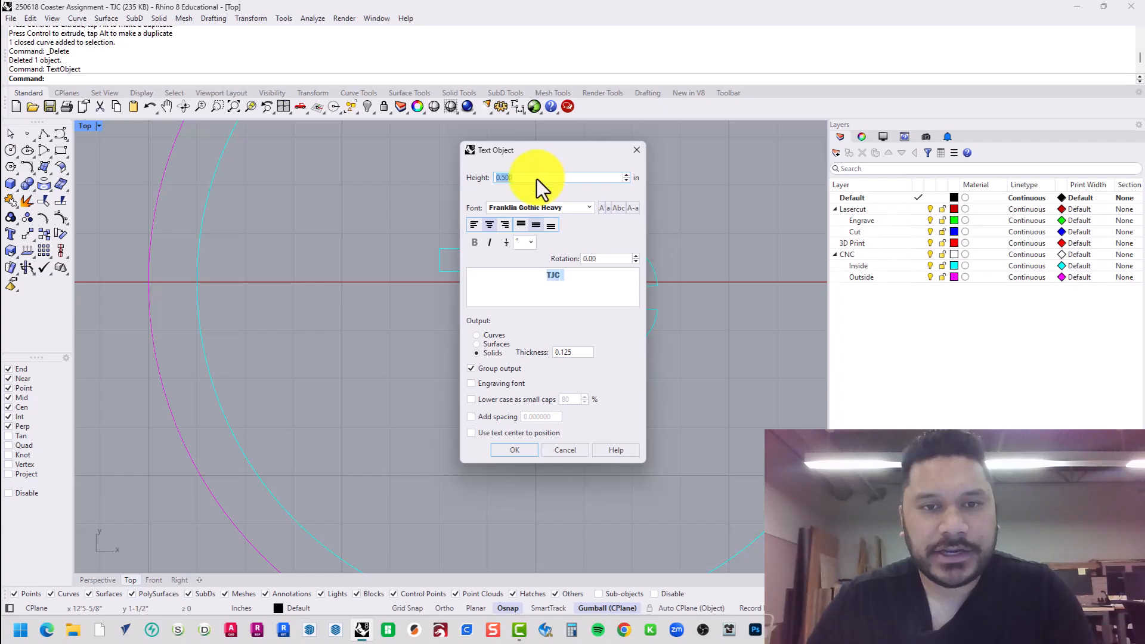
pyautogui.write('.')
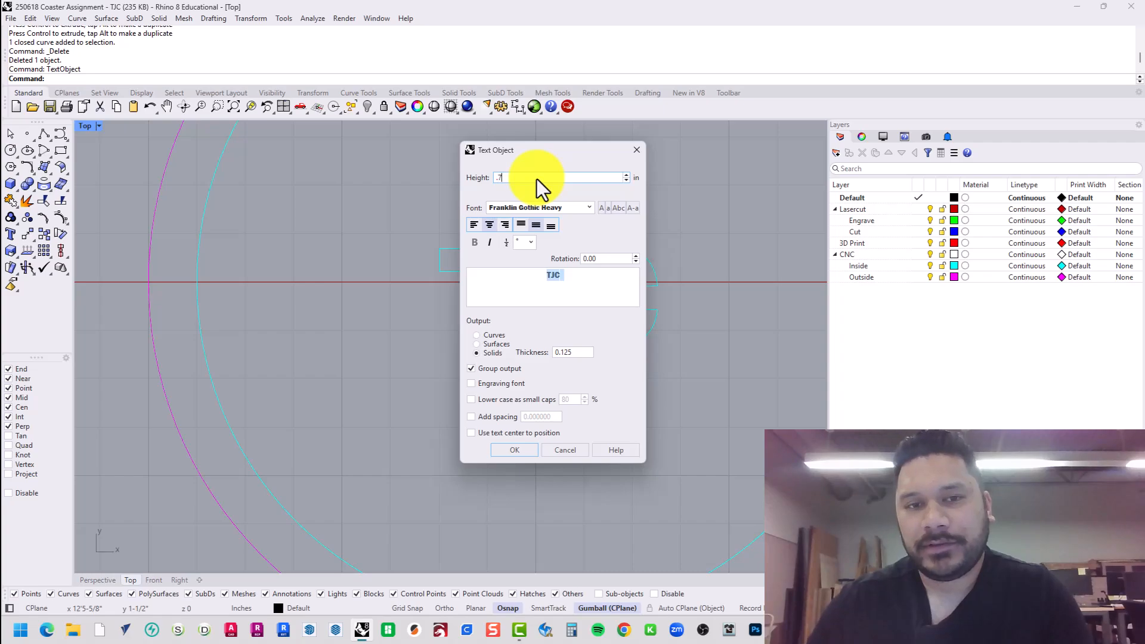
pyautogui.write('7')
pyautogui.press('Return')
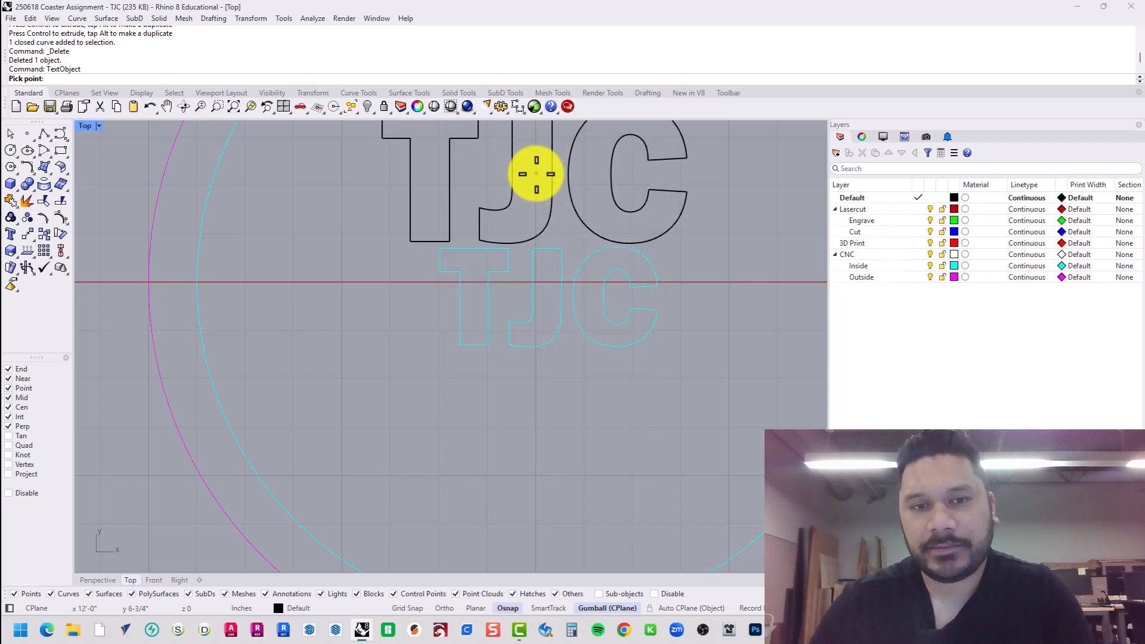
pyautogui.moveTo(536, 174); pyautogui.dragTo(486, 273, button='right')
pyautogui.click(480, 268)
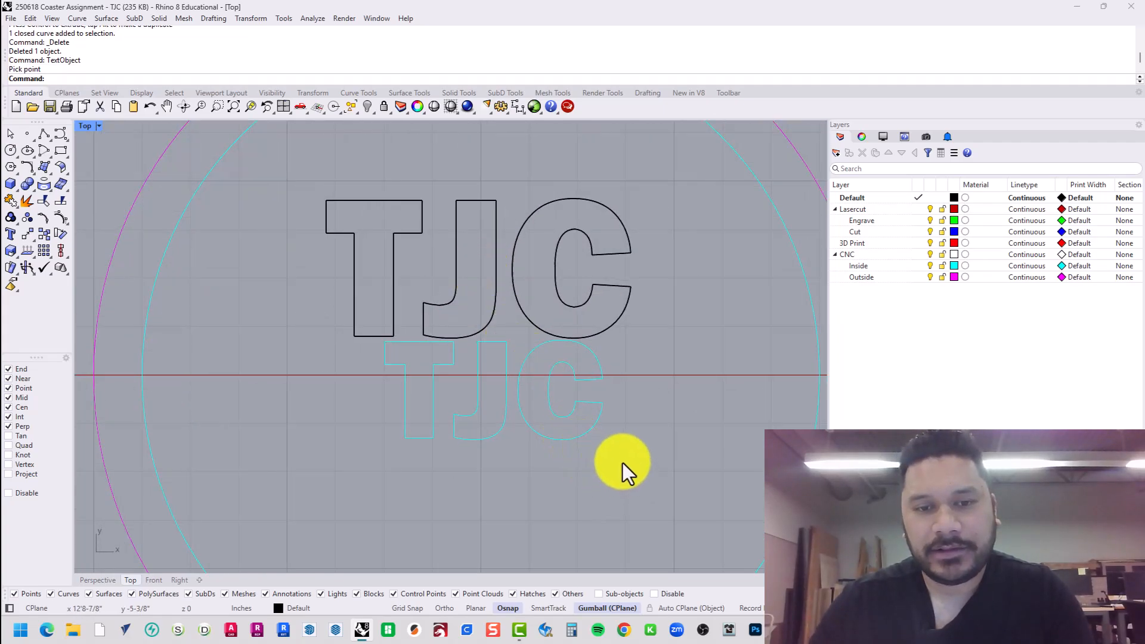
# Delete the old curves, undo that attempt, and reset the text height to 0.6.
pyautogui.moveTo(386, 388); pyautogui.dragTo(369, 371)
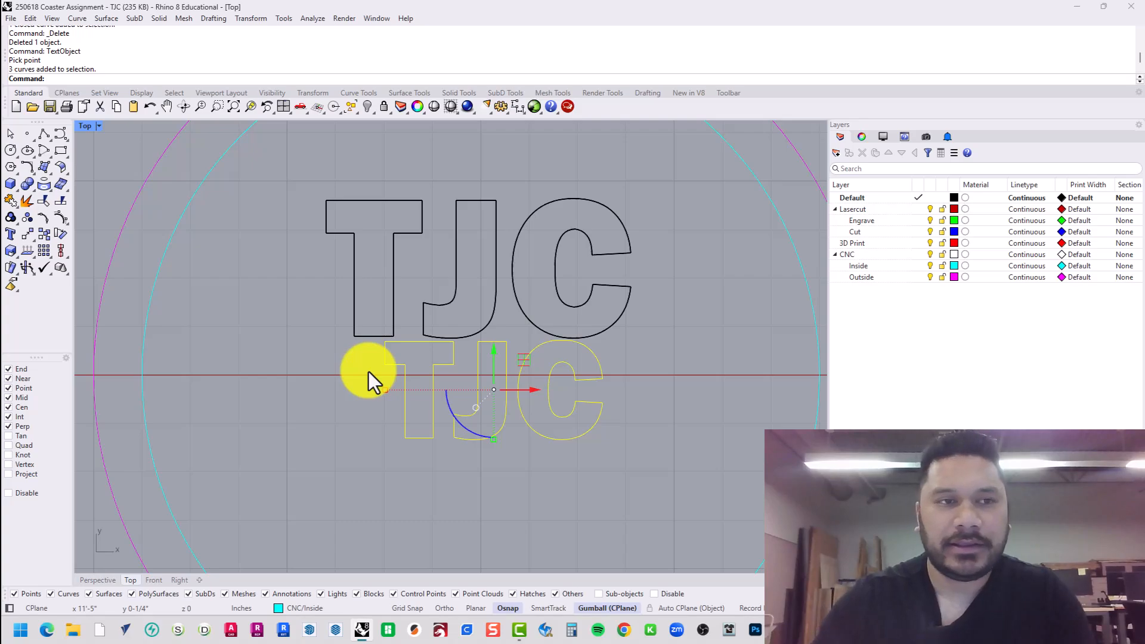
pyautogui.press('Delete')
pyautogui.moveTo(696, 385); pyautogui.dragTo(282, 263)
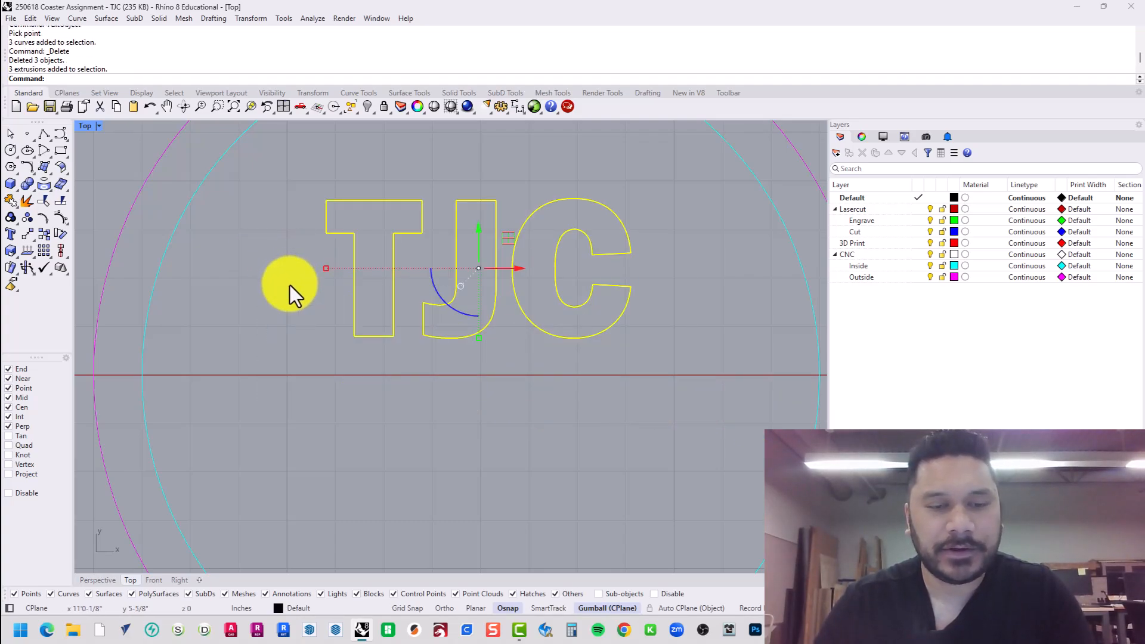
pyautogui.hotkey('ctrl', 'z')
pyautogui.hotkey('ctrl', 'z')
pyautogui.press('Escape')
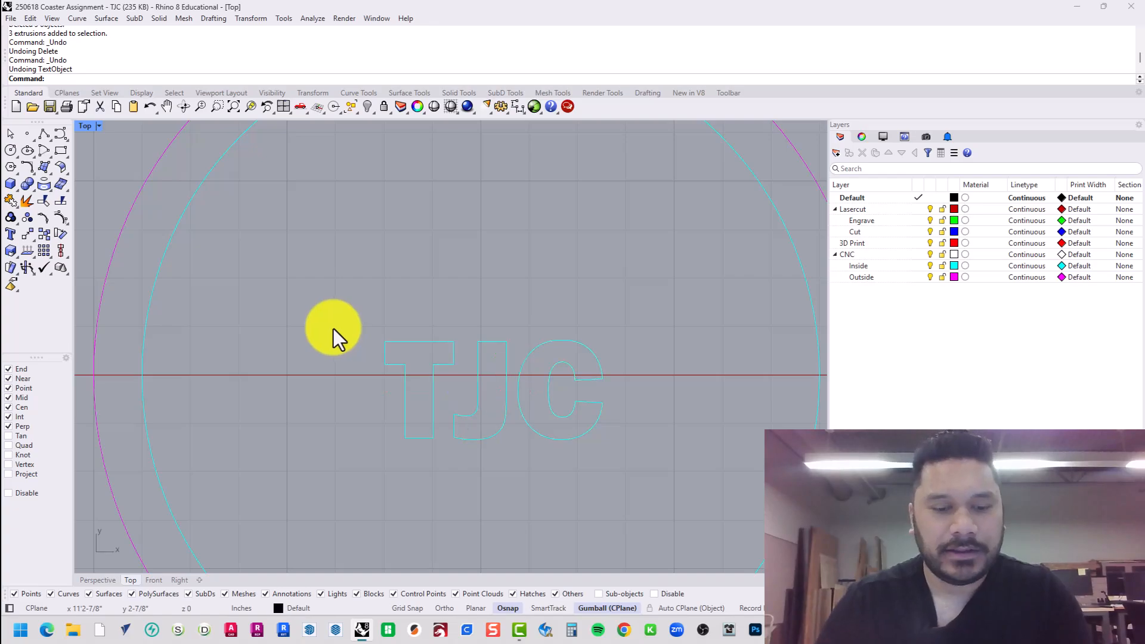
pyautogui.press('Return')
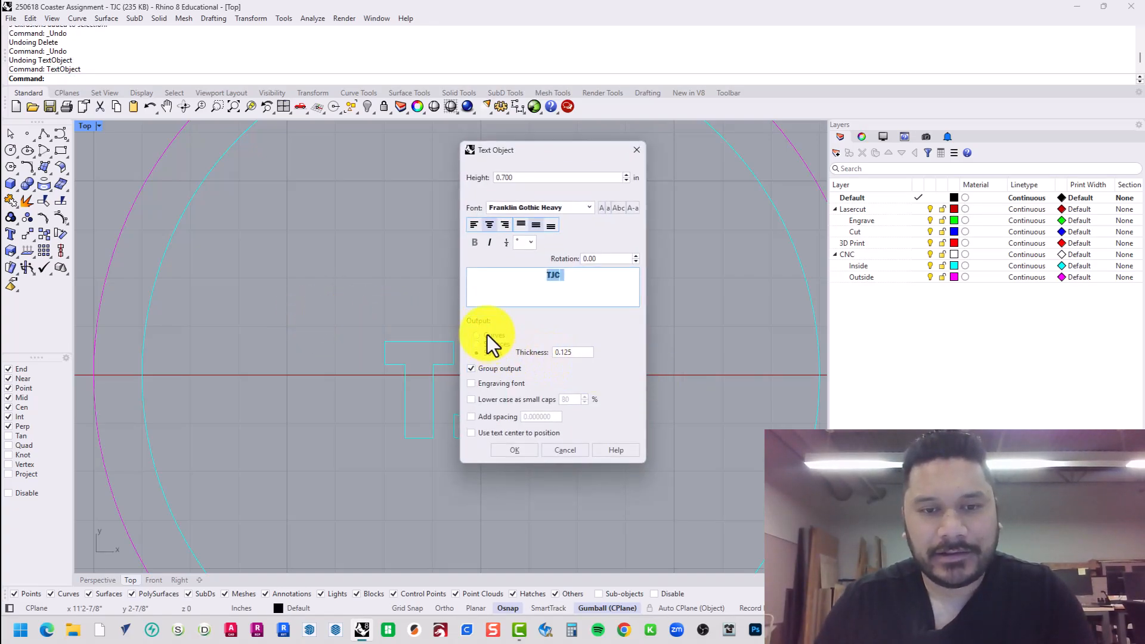
pyautogui.click(553, 178)
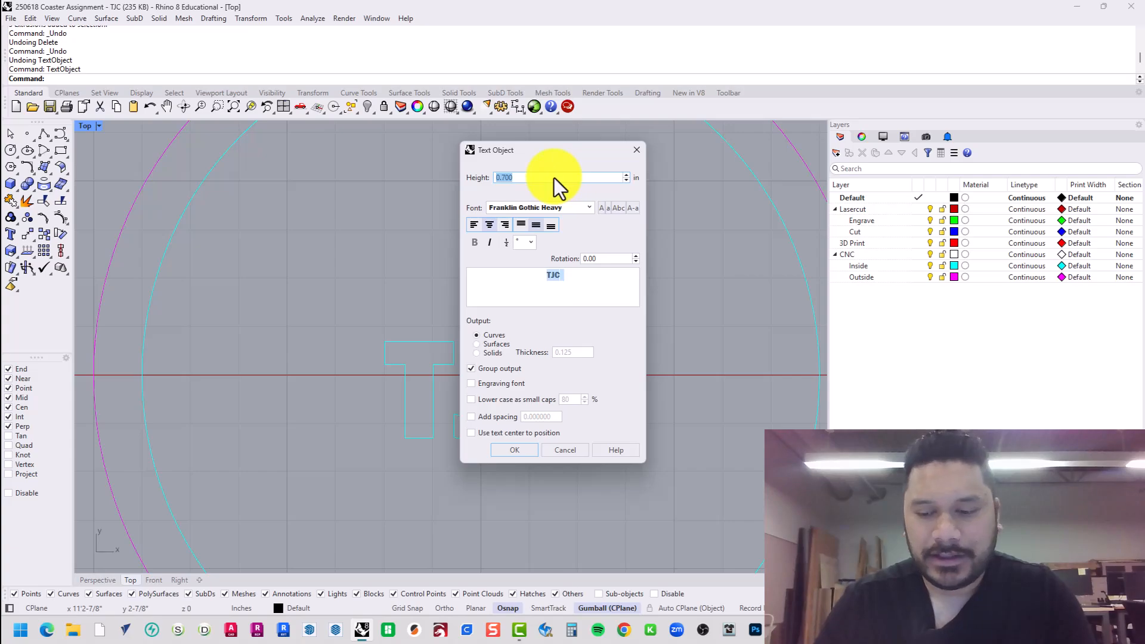
pyautogui.write('.6')
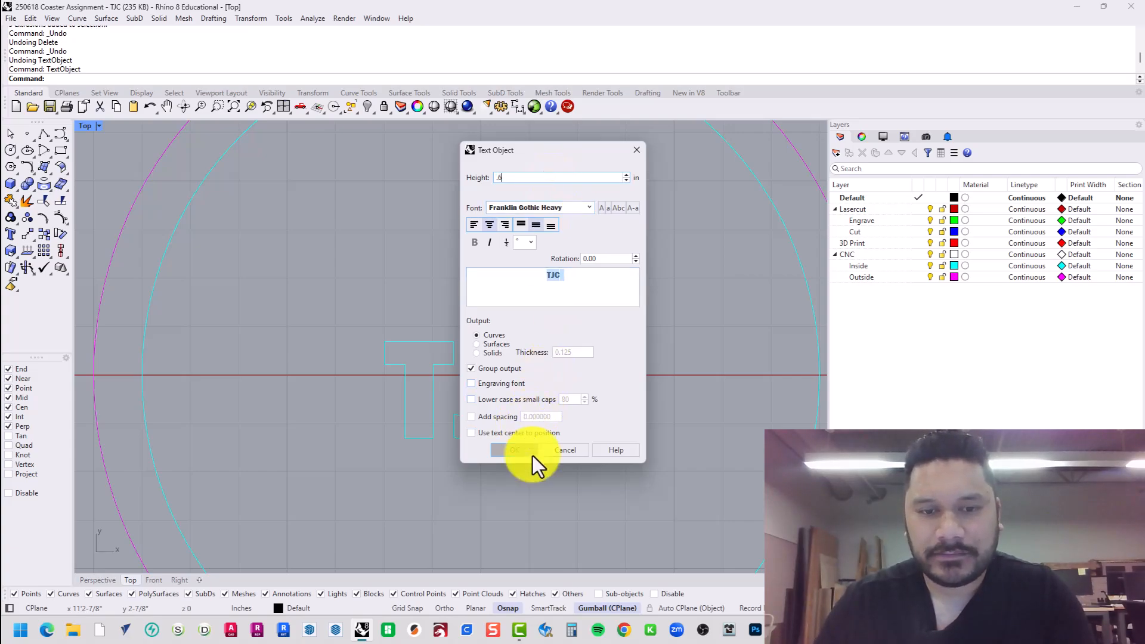
pyautogui.click(530, 455)
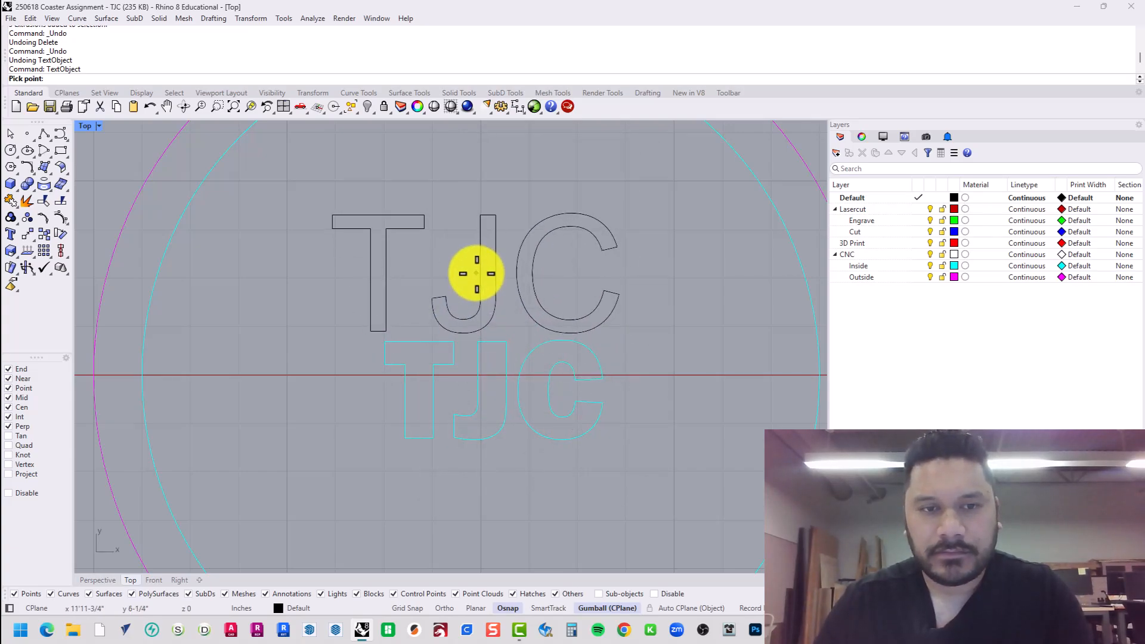
pyautogui.press('Escape')
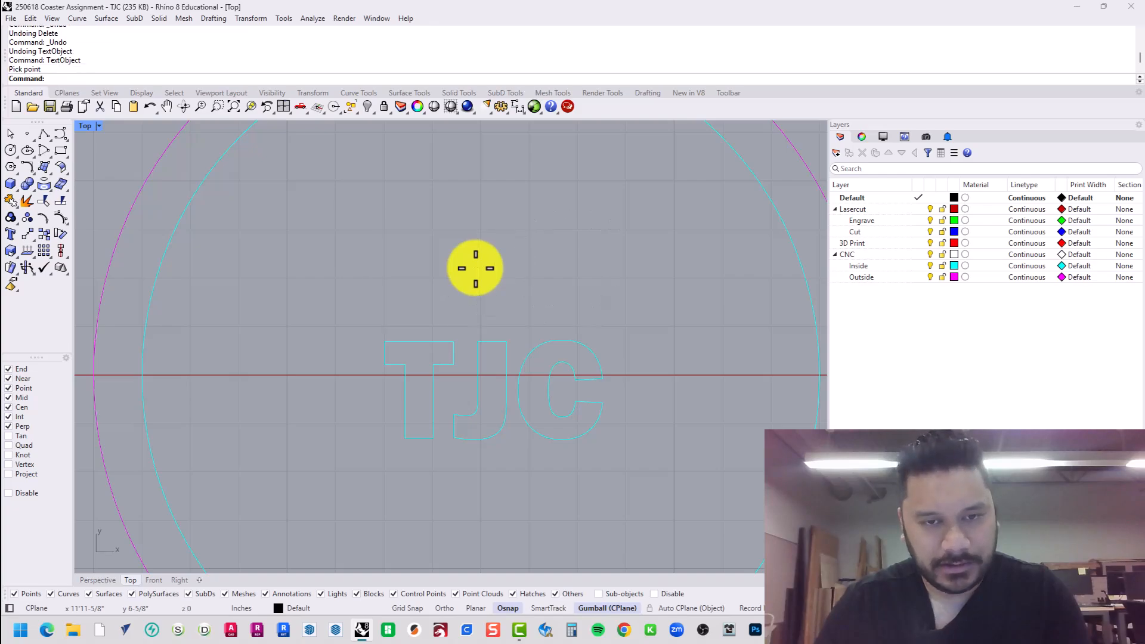
# Set the font to Franklin Gothic Heavy, place the new TJC, and delete the old cyan curves.
pyautogui.press('Return')
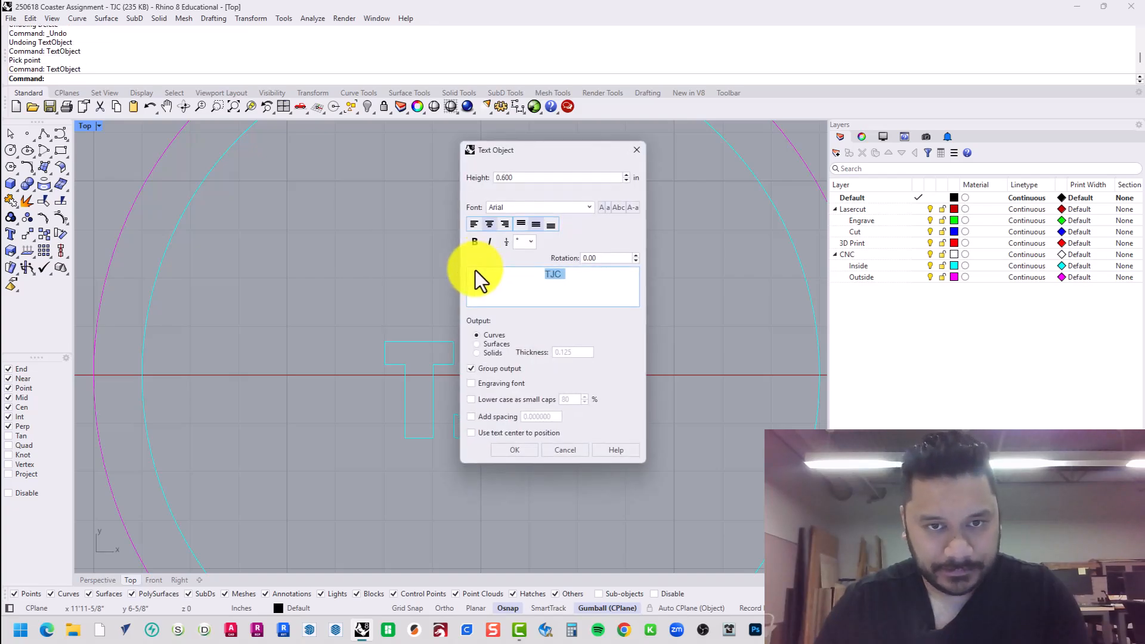
pyautogui.click(506, 213)
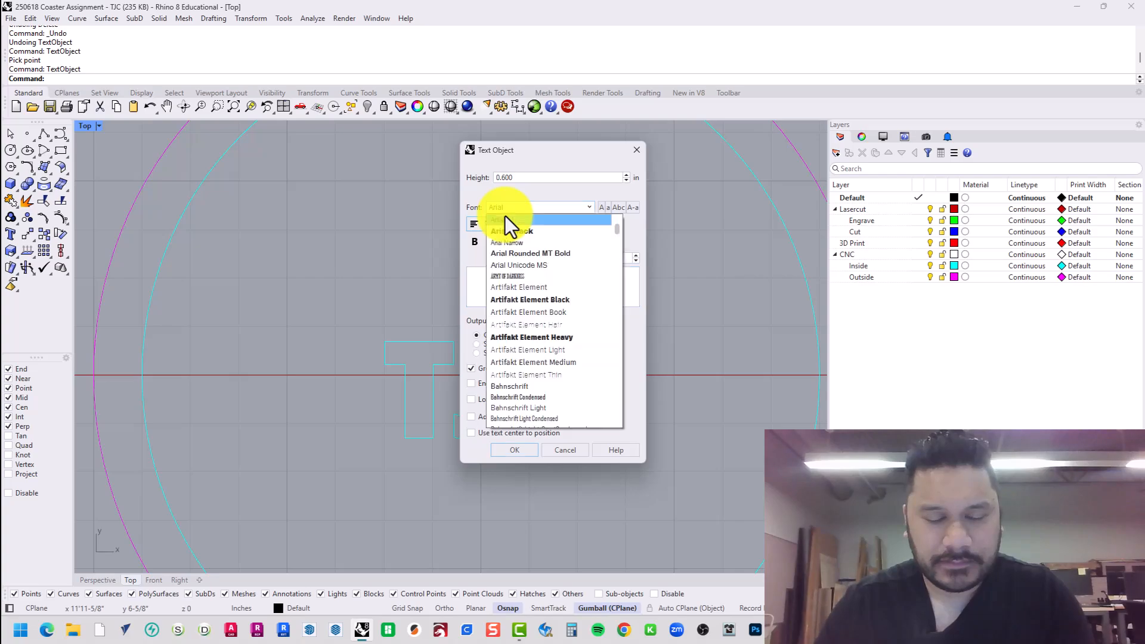
pyautogui.scroll(3, 601, 285)
pyautogui.scroll(-20, 593, 271)
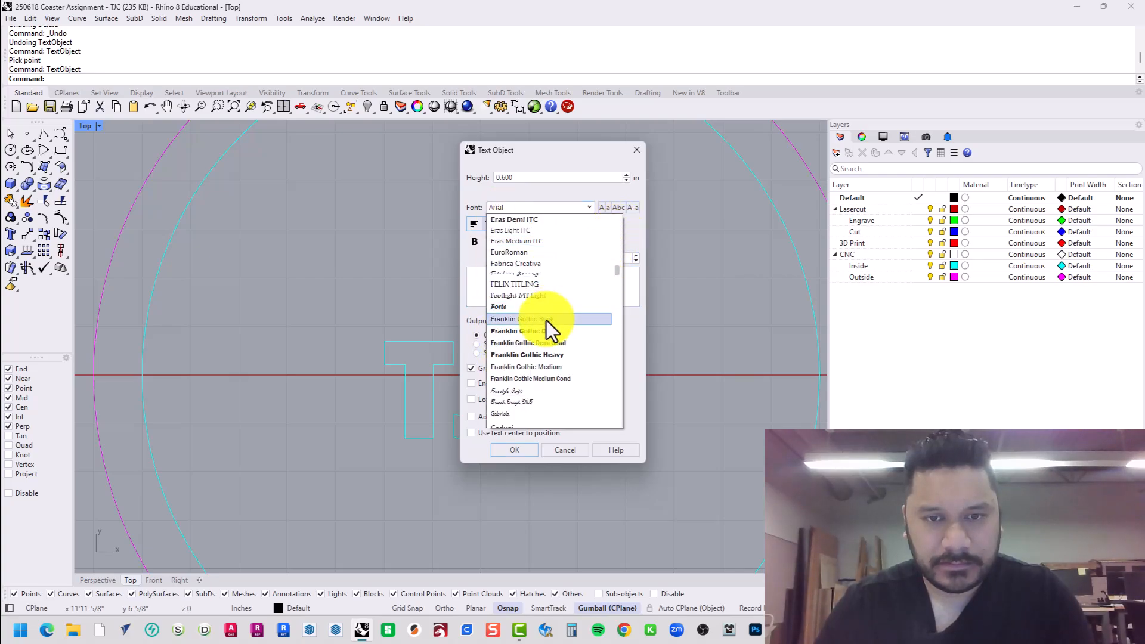
pyautogui.click(540, 356)
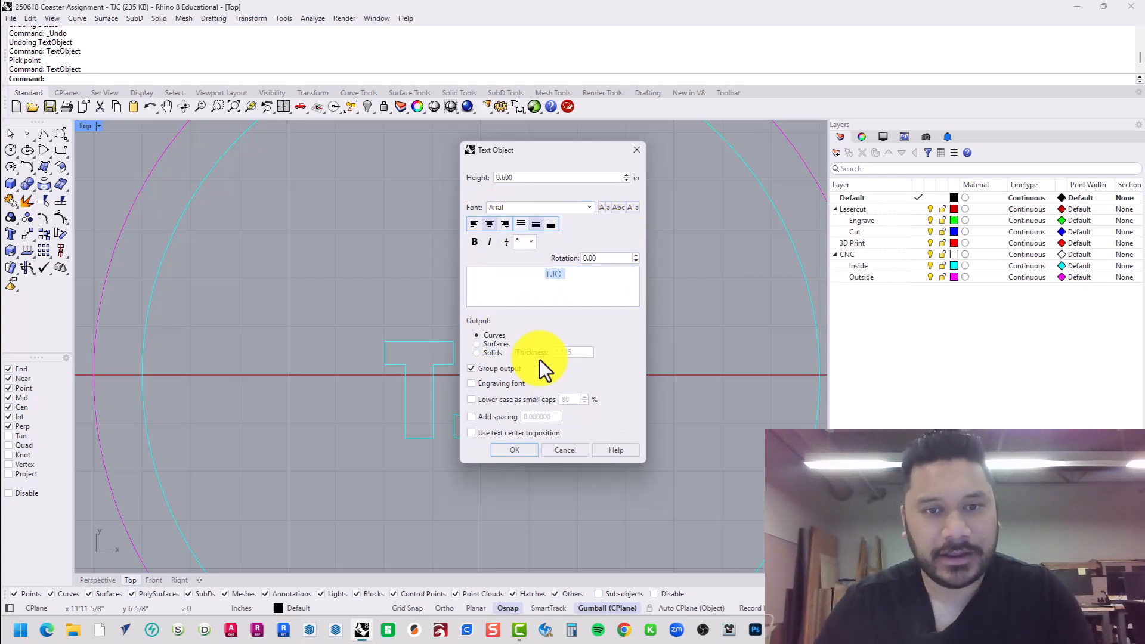
pyautogui.click(523, 455)
pyautogui.click(475, 263)
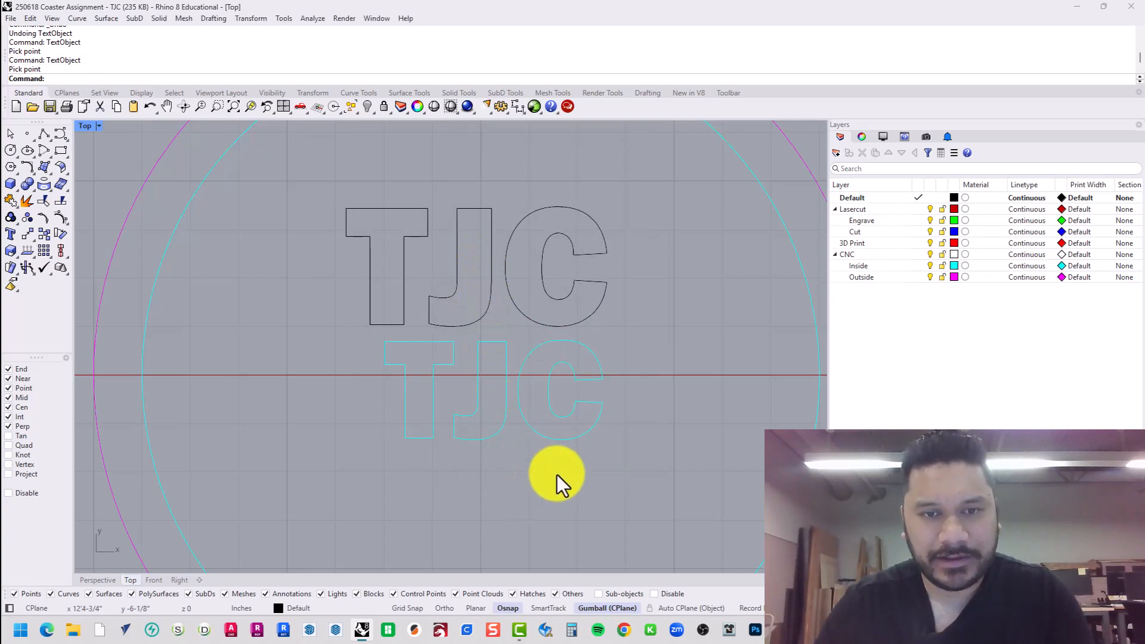
pyautogui.moveTo(358, 370); pyautogui.dragTo(349, 361)
pyautogui.press('Delete')
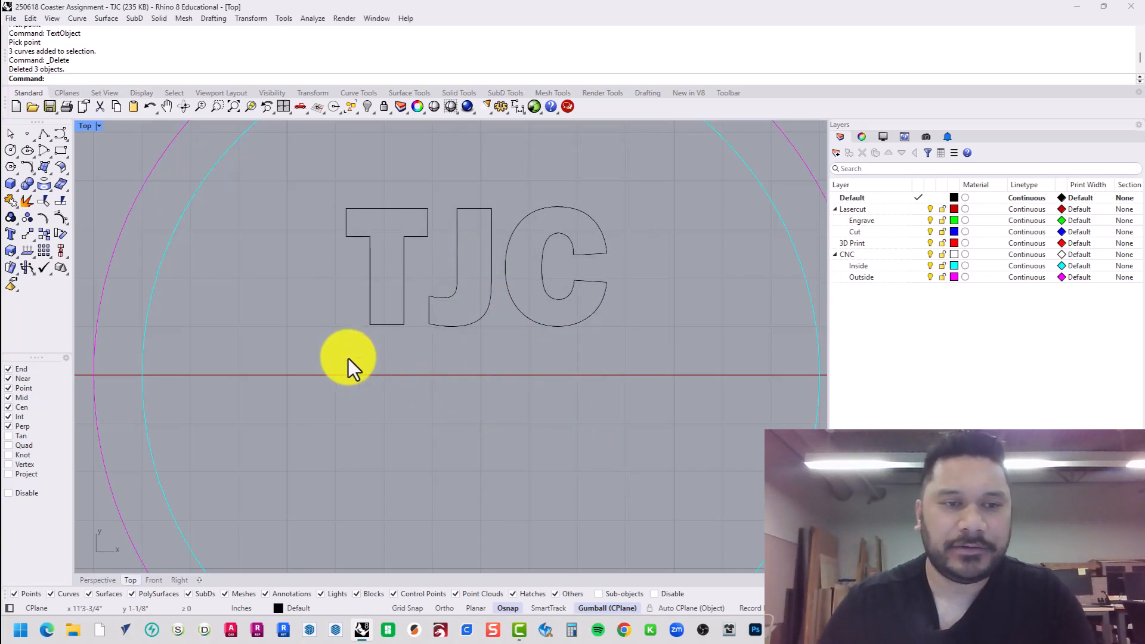
# Select the new TJC curves and start moving them, then cancel the move.
pyautogui.scroll(-1, 414, 331)
pyautogui.scroll(-2, 414, 330)
pyautogui.moveTo(546, 359); pyautogui.dragTo(361, 256)
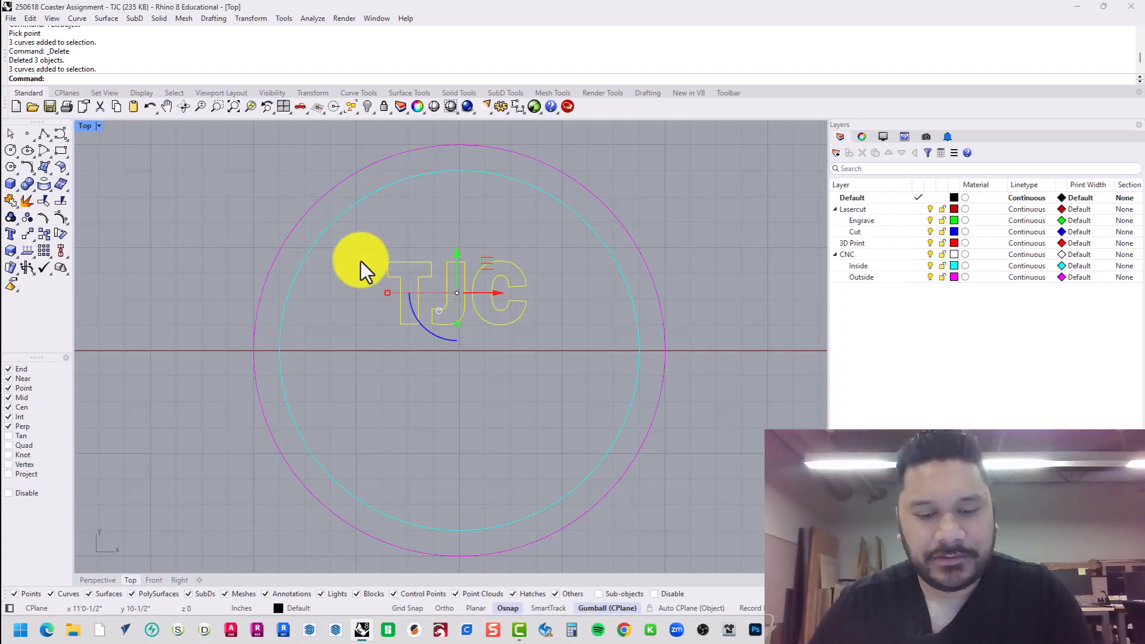
pyautogui.write('m')
pyautogui.press('Return')
pyautogui.scroll(4, 458, 299)
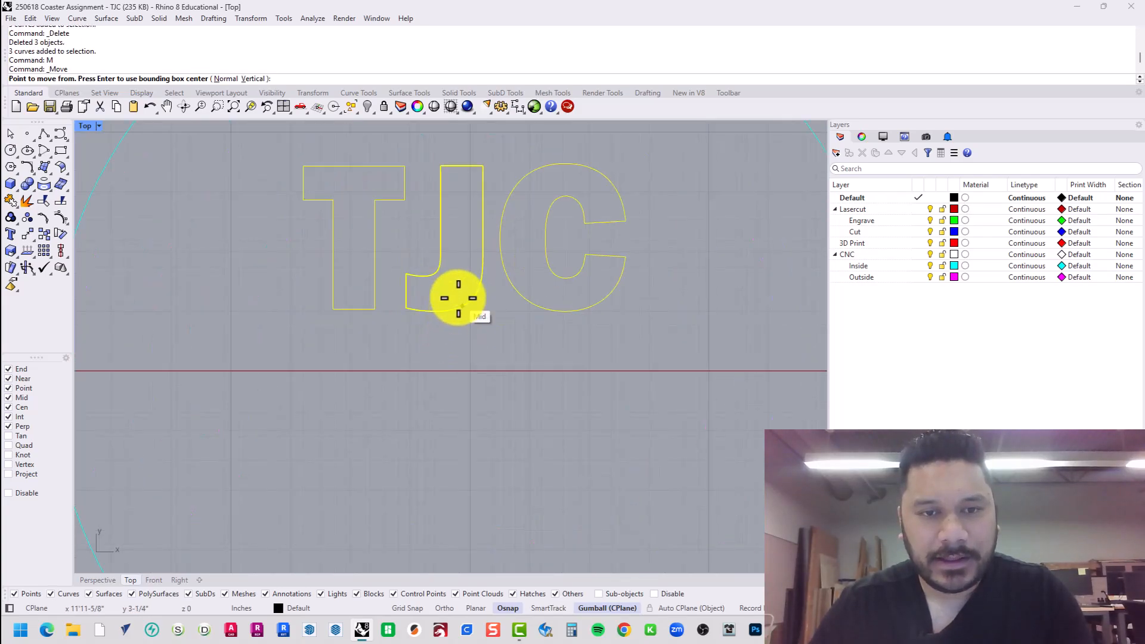
pyautogui.scroll(1, 450, 223)
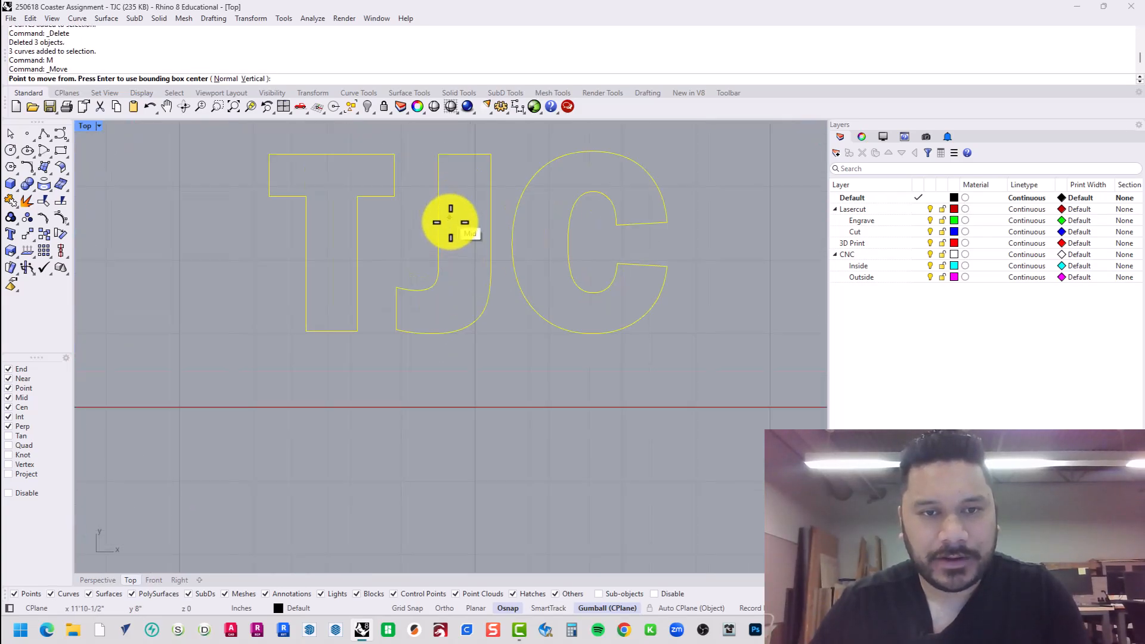
pyautogui.scroll(-8, 450, 223)
pyautogui.scroll(-2, 435, 195)
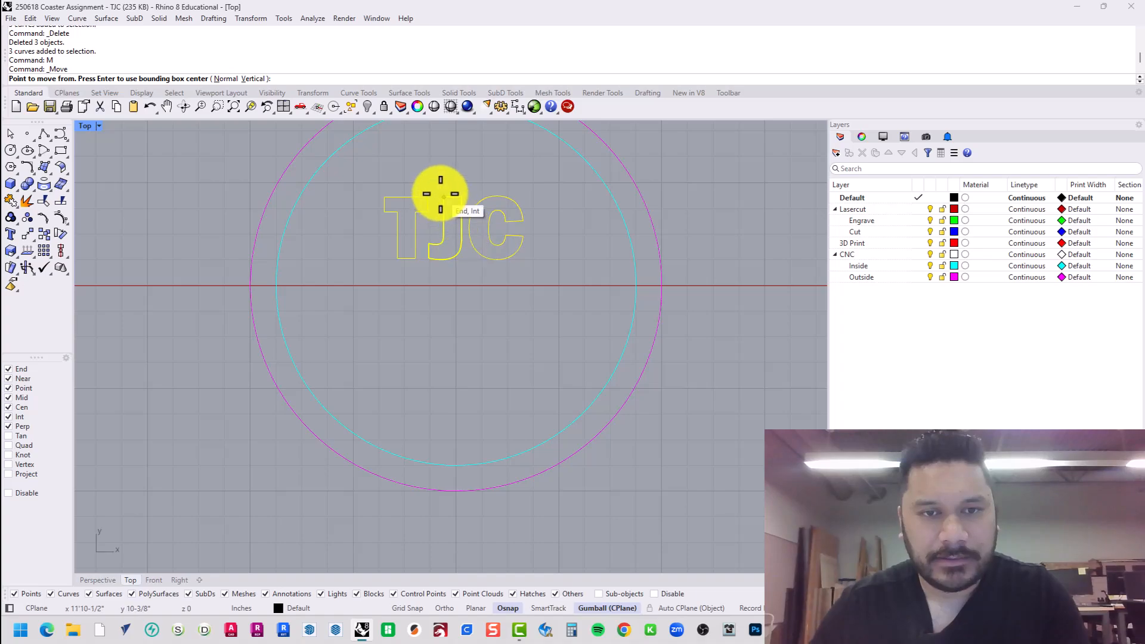
pyautogui.press('Escape')
# Undo, delete the restored TJC curves, and reopen the 0.600 Franklin Gothic Heavy text settings.
pyautogui.scroll(3, 440, 194)
pyautogui.hotkey('ctrl', 'z')
pyautogui.hotkey('ctrl', 'z')
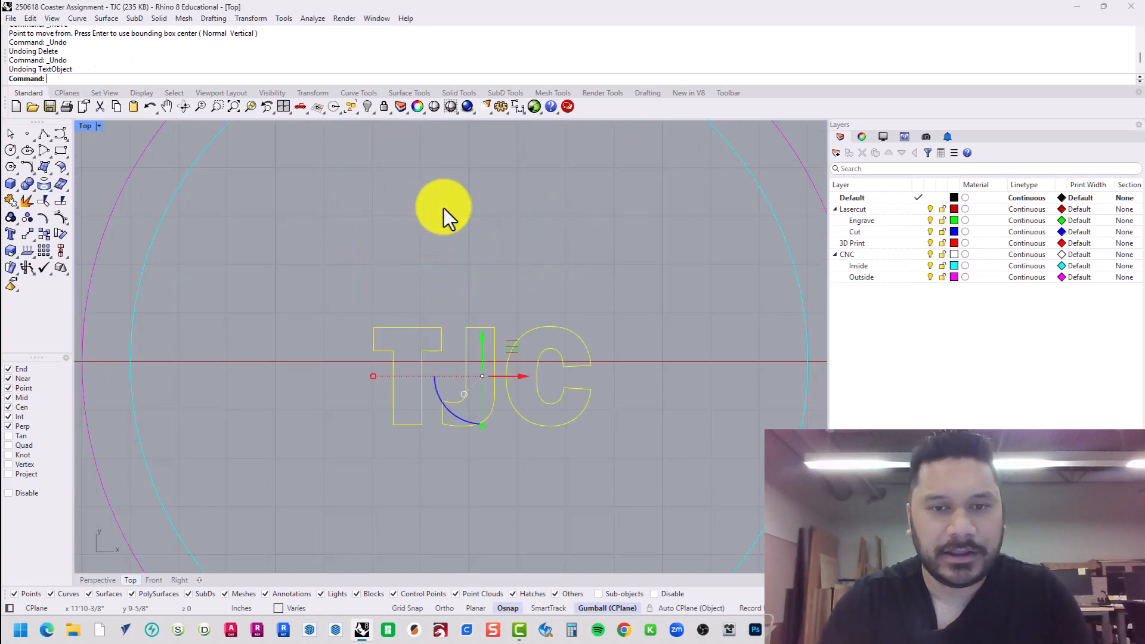
pyautogui.press('Delete')
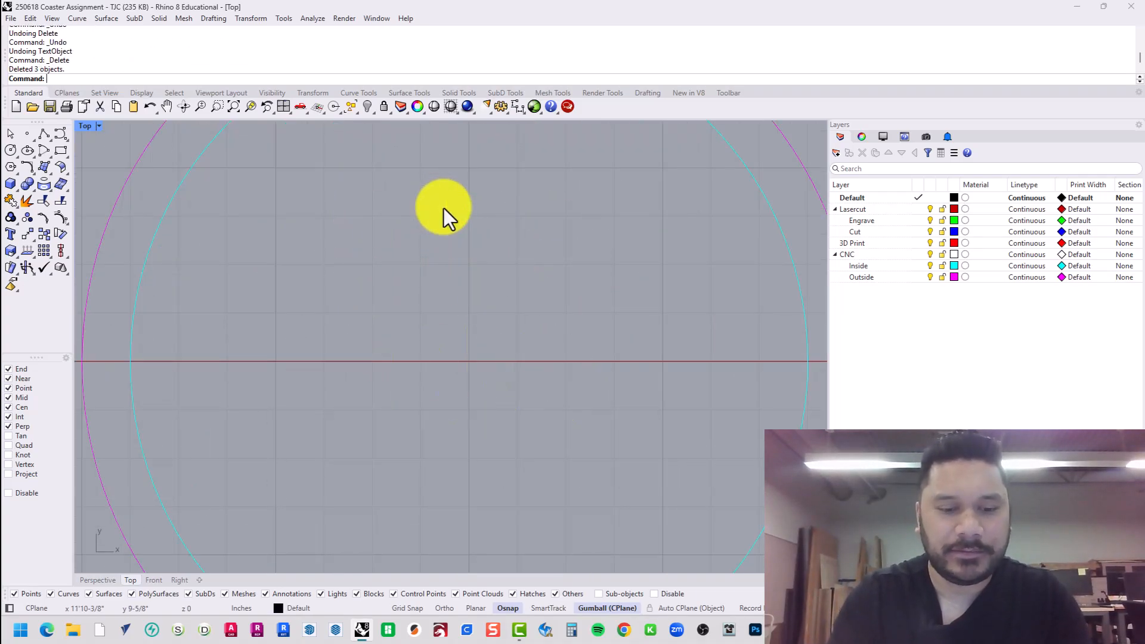
pyautogui.press('Return')
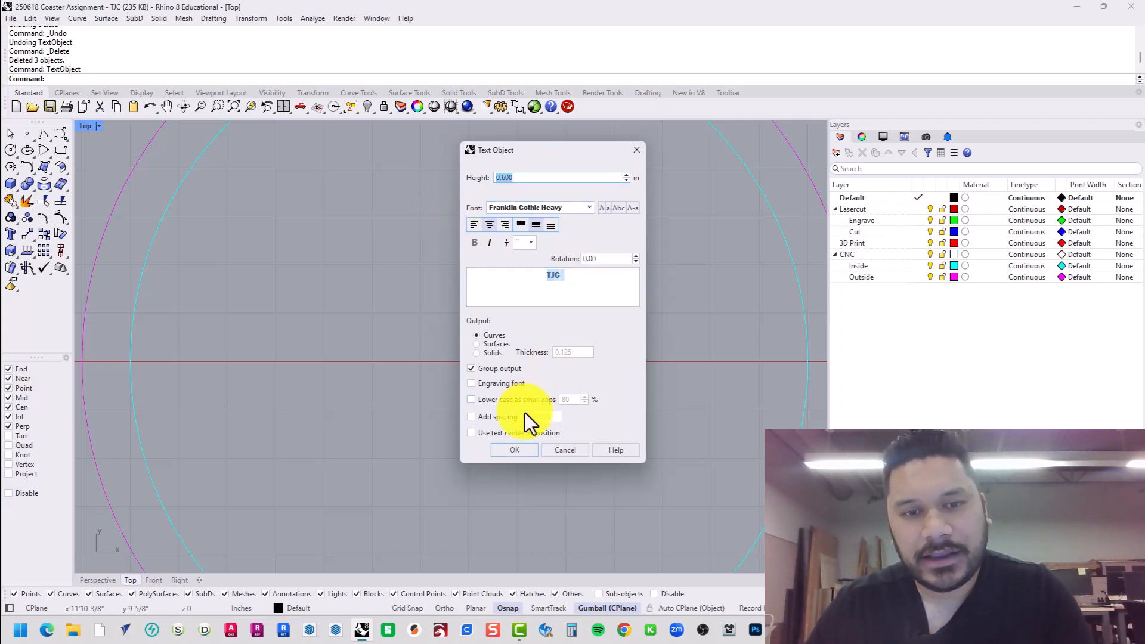
pyautogui.click(514, 455)
pyautogui.scroll(-5, 511, 474)
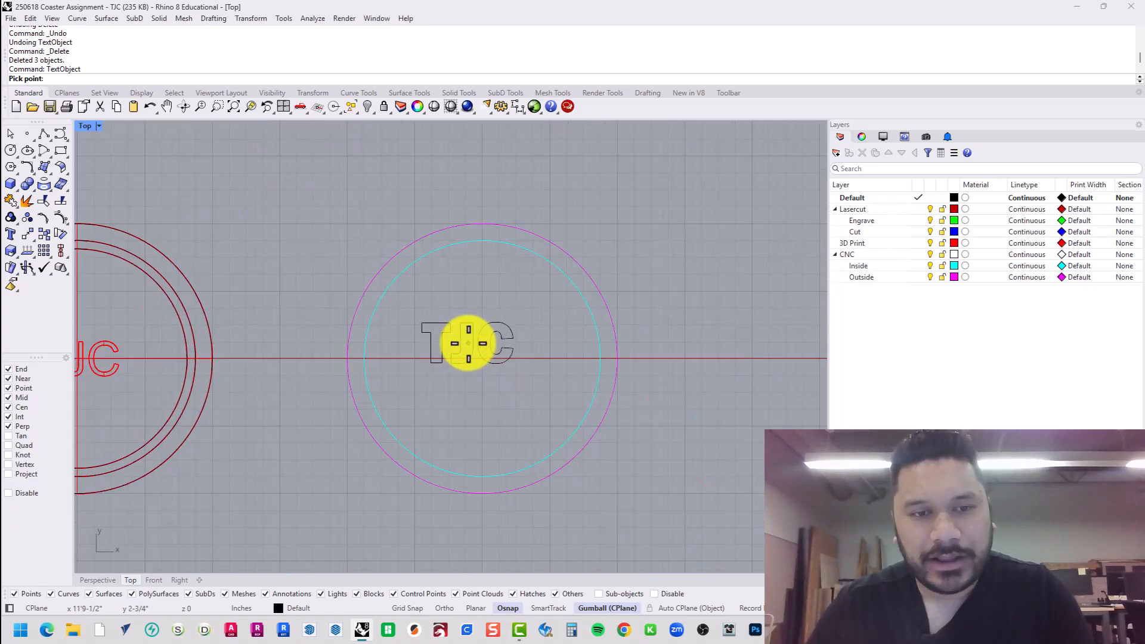
pyautogui.click(397, 291)
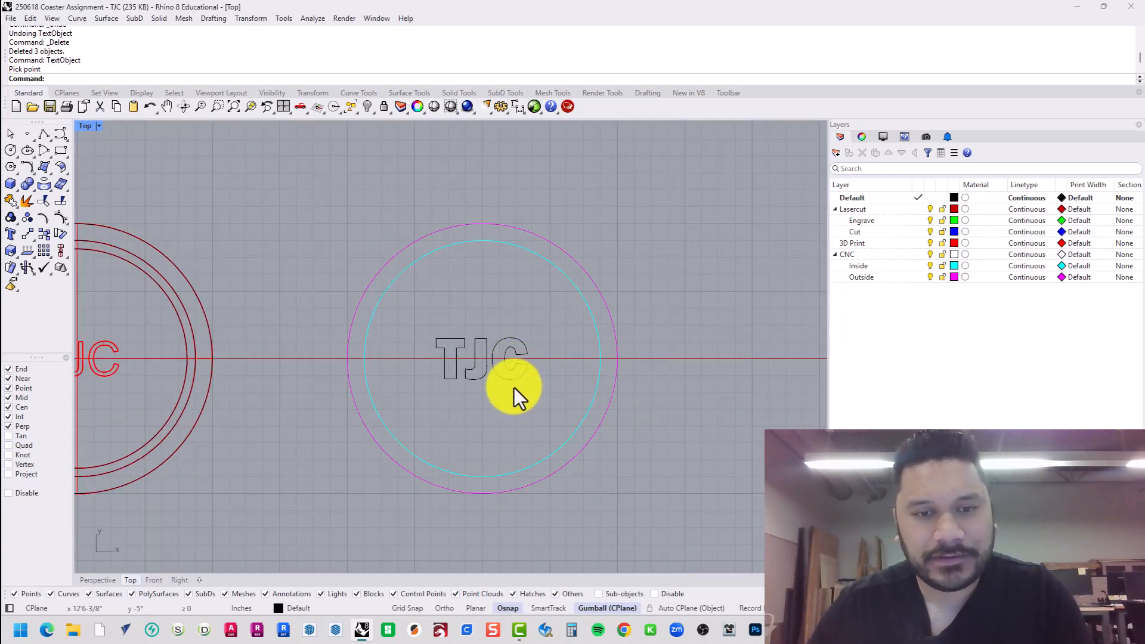
pyautogui.scroll(4, 499, 387)
pyautogui.write('Ciur')
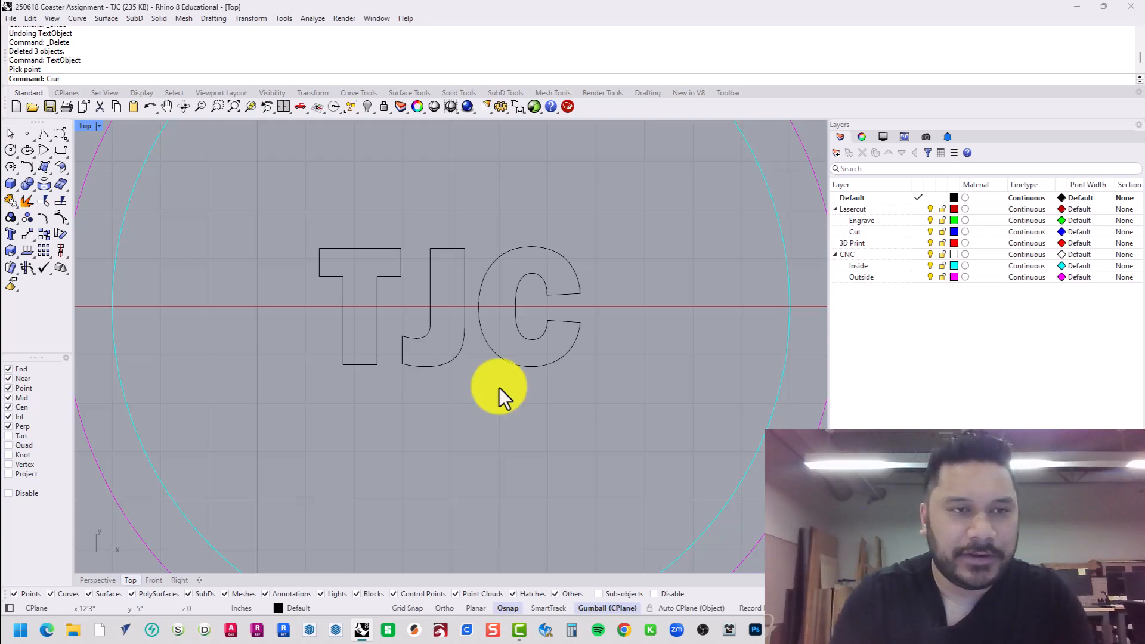
pyautogui.write('cle')
pyautogui.press('Return')
pyautogui.write('Ci')
pyautogui.press('Return')
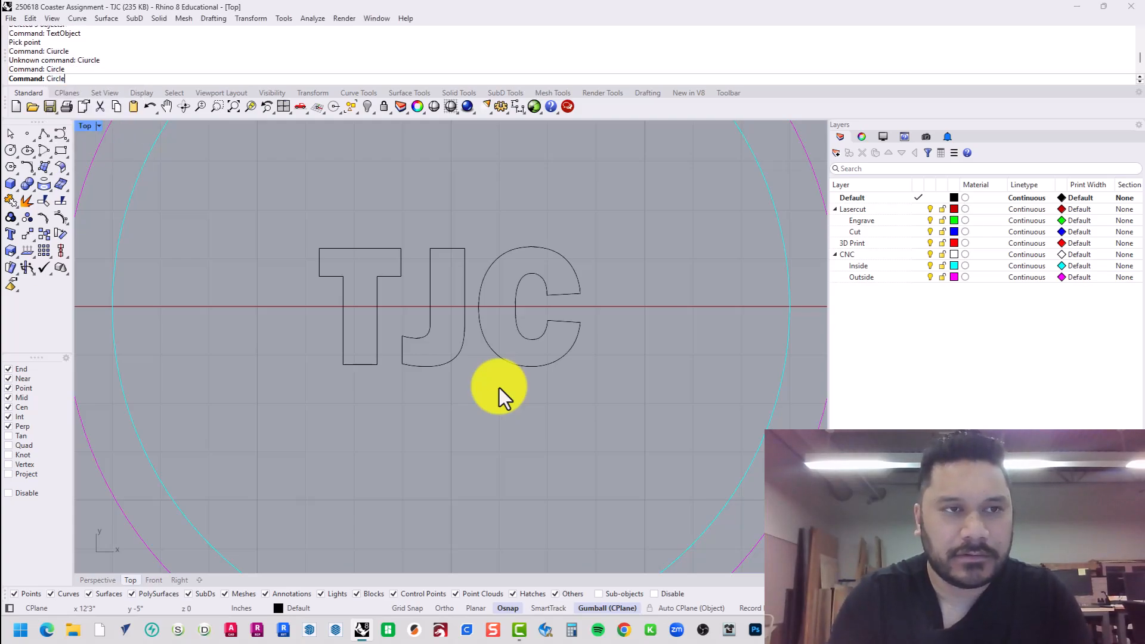
pyautogui.click(499, 436)
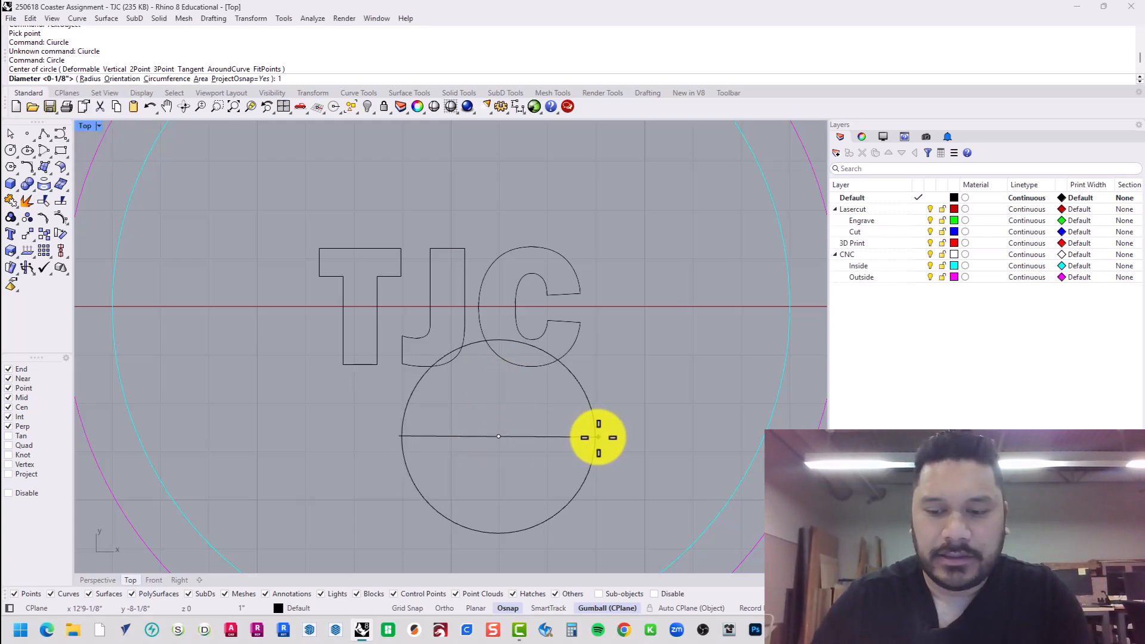
pyautogui.write('1/8')
pyautogui.press('Return')
pyautogui.moveTo(550, 414); pyautogui.dragTo(331, 288)
pyautogui.press('Delete')
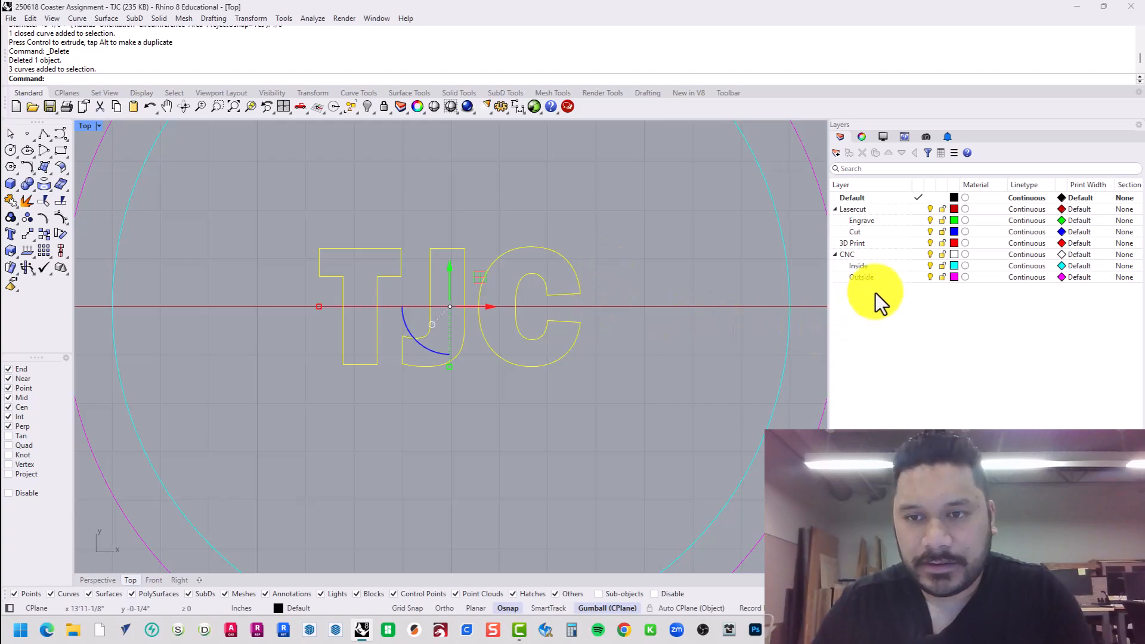
# Put the three TJC letter curves on the Inside layer.
pyautogui.click(881, 267)
pyautogui.rightClick(863, 267)
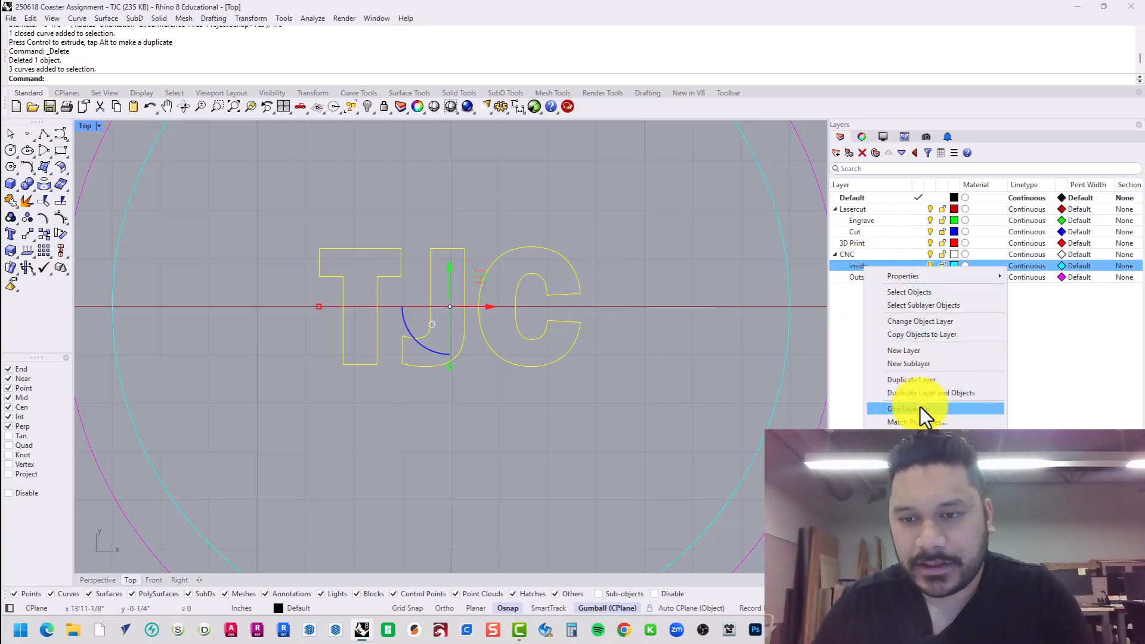
pyautogui.click(922, 321)
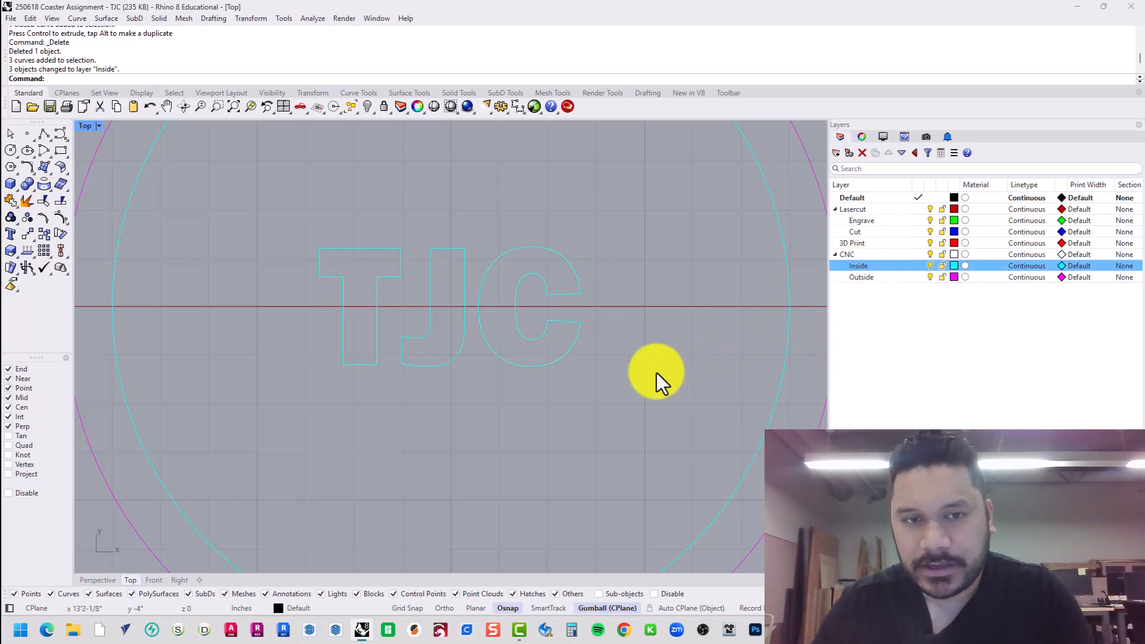
# Export all five coaster curves as Coaster02-TJC.dxf in the CNC folder.
pyautogui.scroll(-5, 525, 356)
pyautogui.moveTo(661, 492); pyautogui.dragTo(415, 273)
pyautogui.write('export')
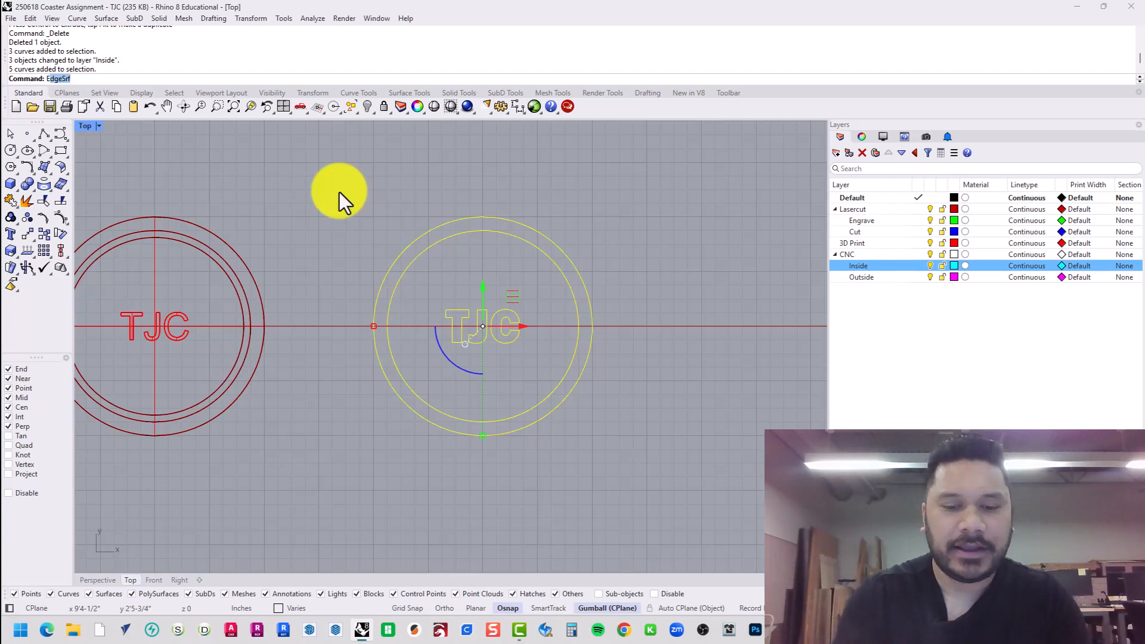
pyautogui.press('Return')
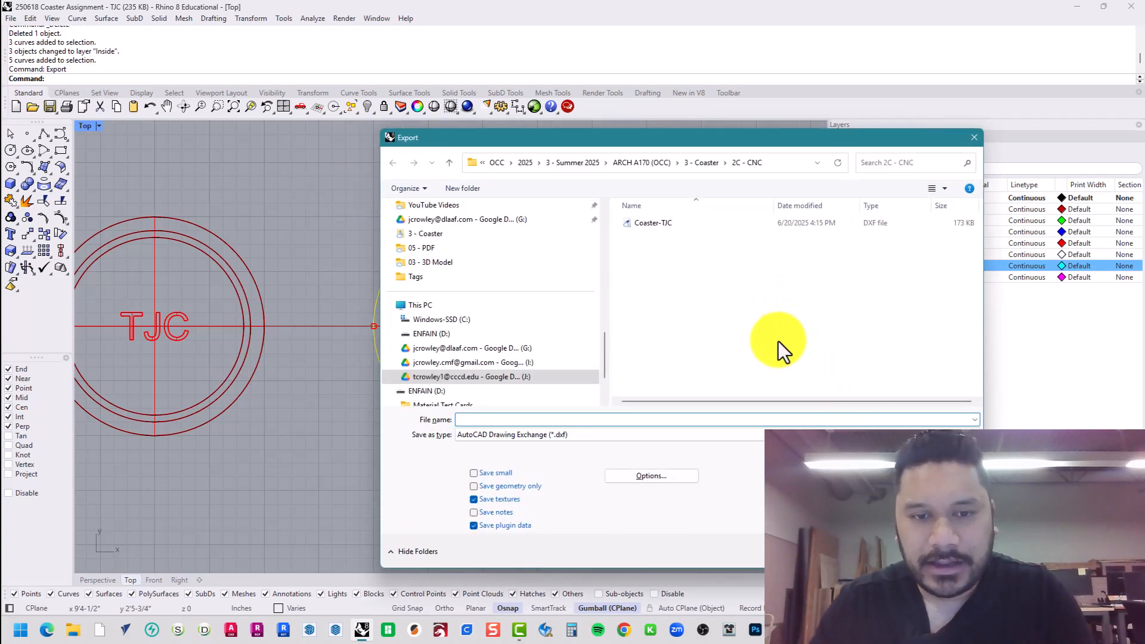
pyautogui.click(656, 227)
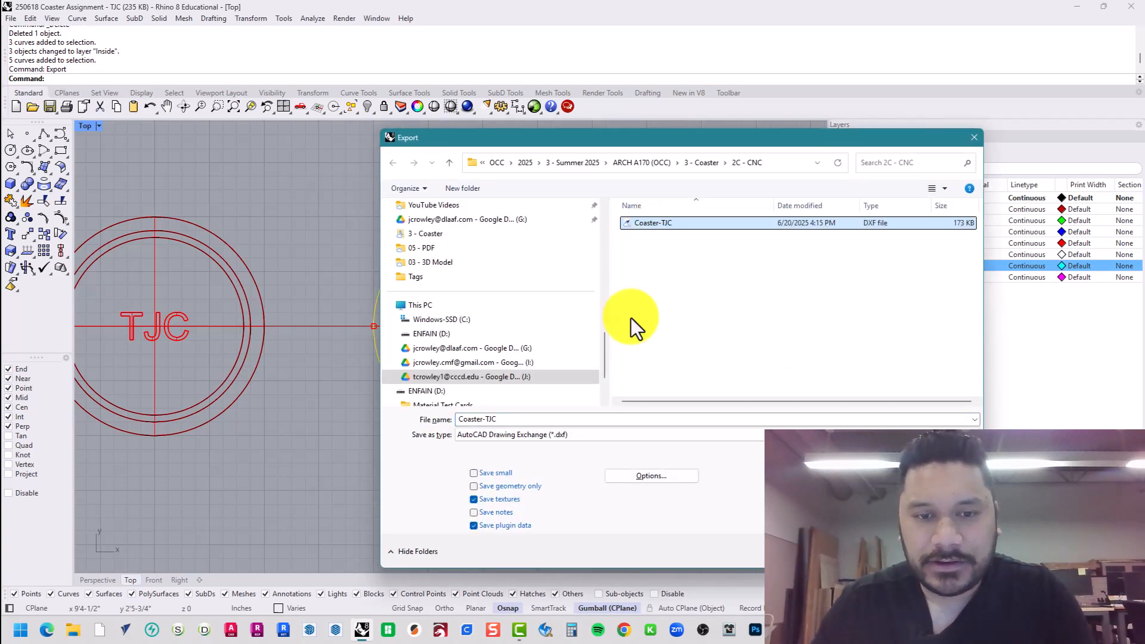
pyautogui.doubleClick(481, 419)
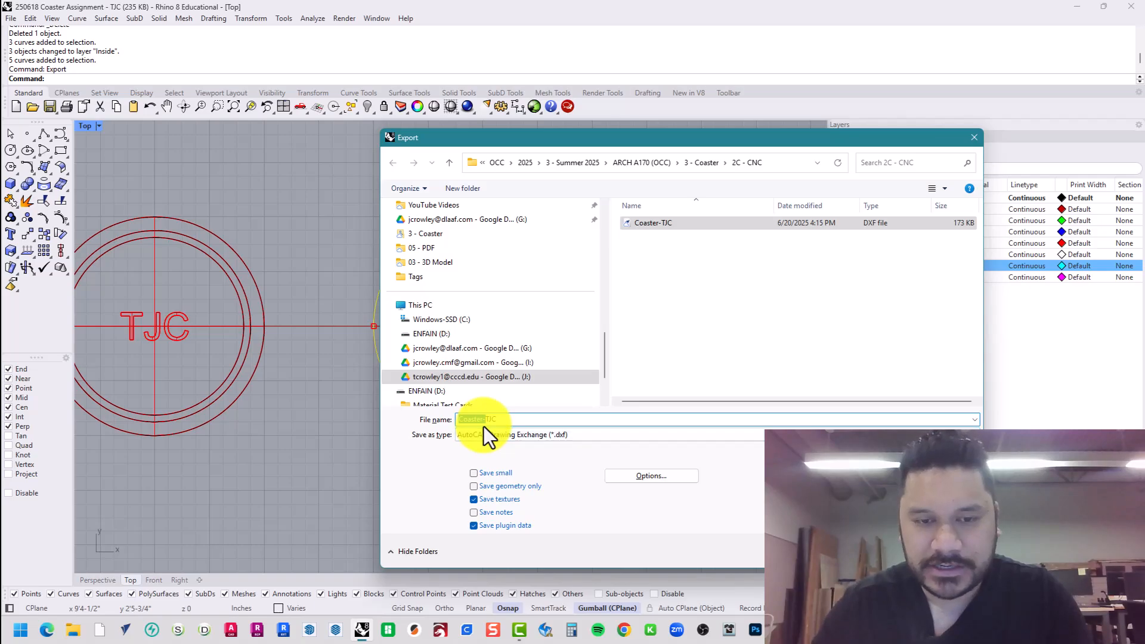
pyautogui.press('Right')
pyautogui.press('Right')
pyautogui.press('Right')
pyautogui.press('Right')
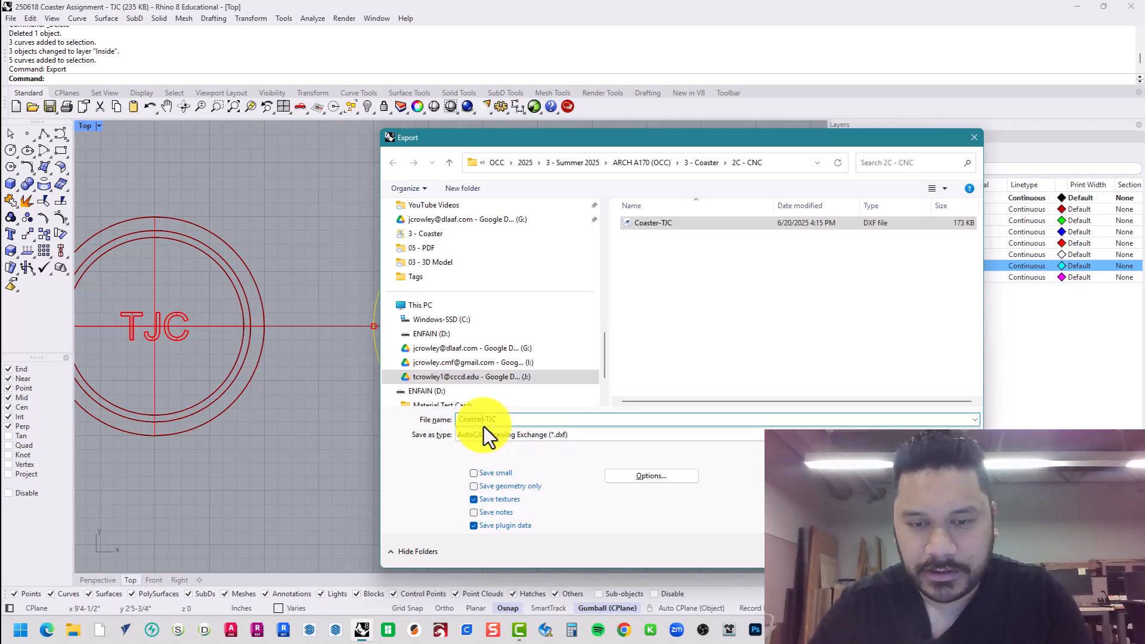
pyautogui.write('02')
pyautogui.press('Return')
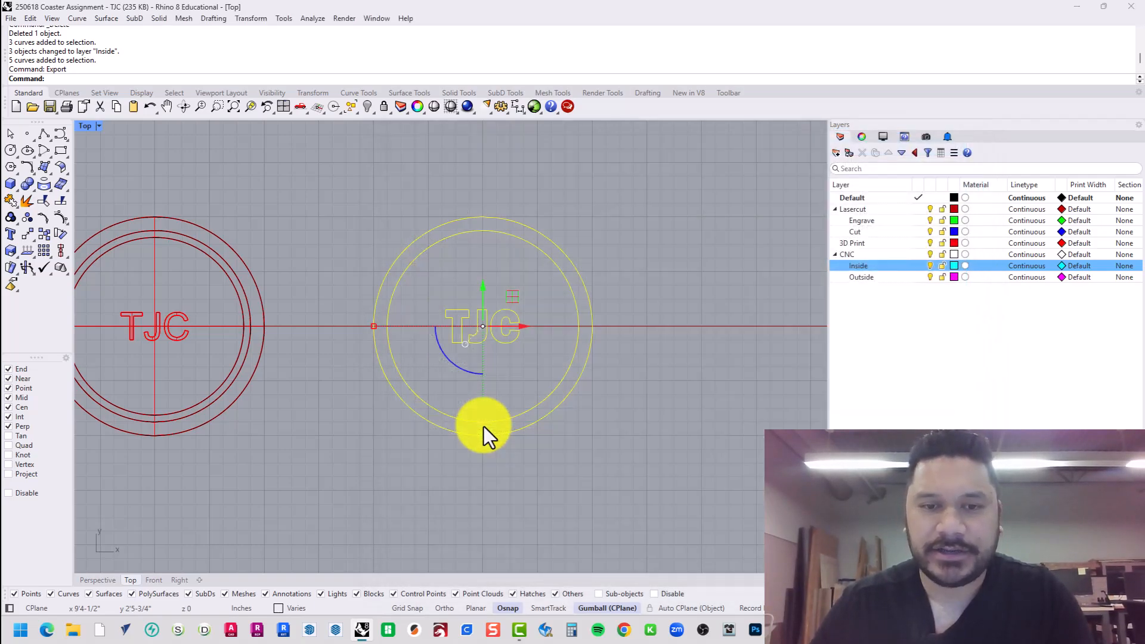
pyautogui.press('Return')
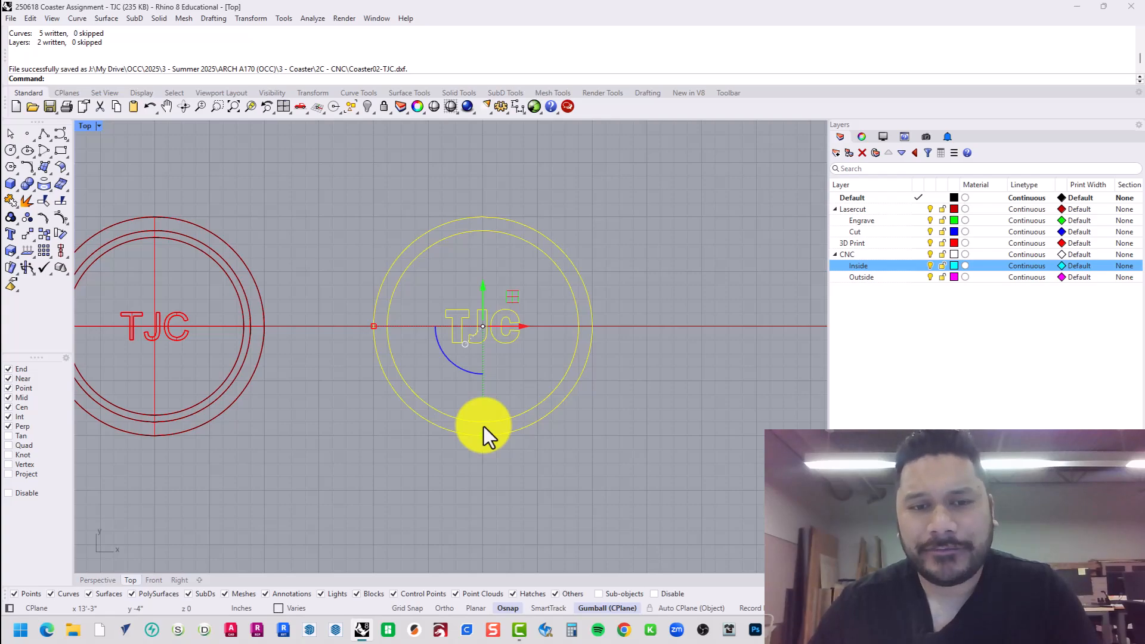
pyautogui.hotkey('alt', 'Tab')
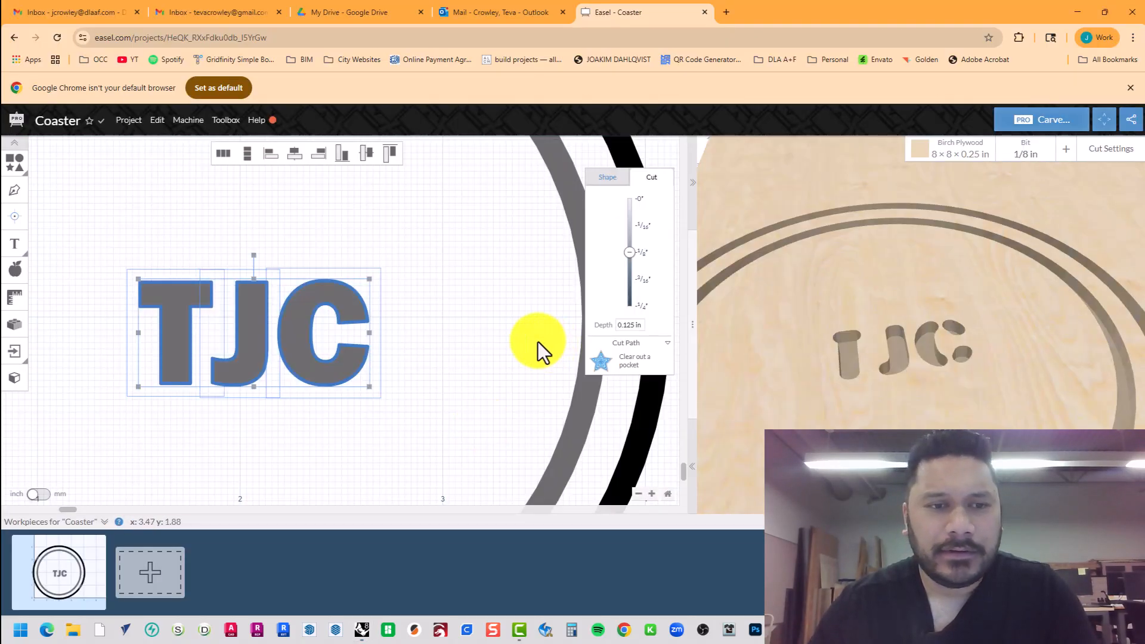
# Delete the whole old coaster design from the Easel canvas.
pyautogui.scroll(-6, 419, 325)
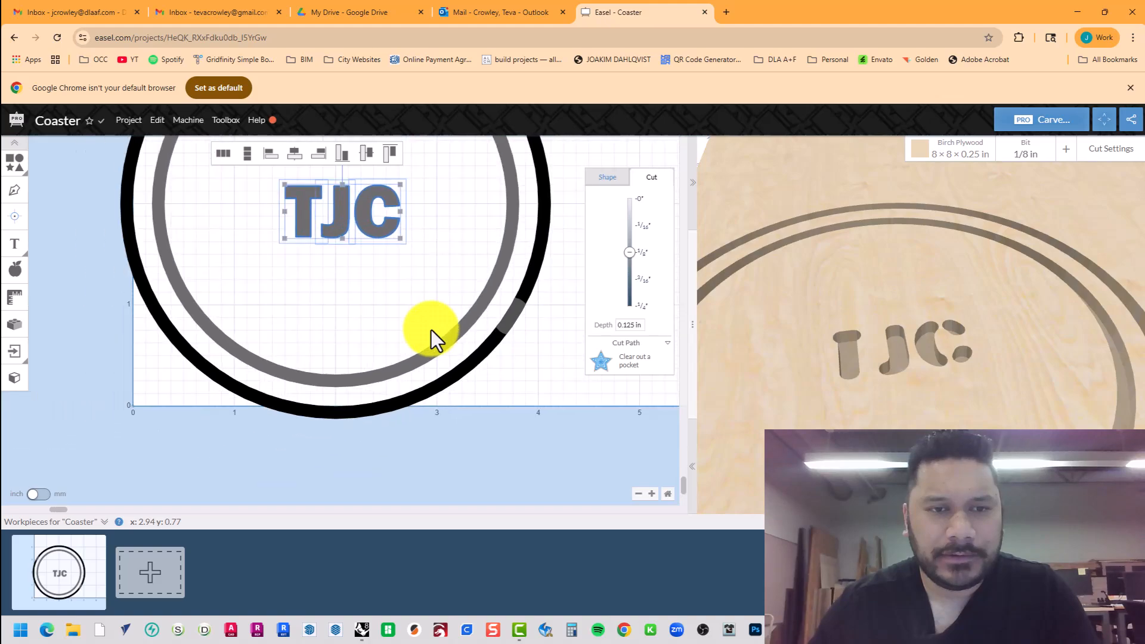
pyautogui.scroll(-2, 427, 331)
pyautogui.moveTo(485, 381); pyautogui.dragTo(291, 224)
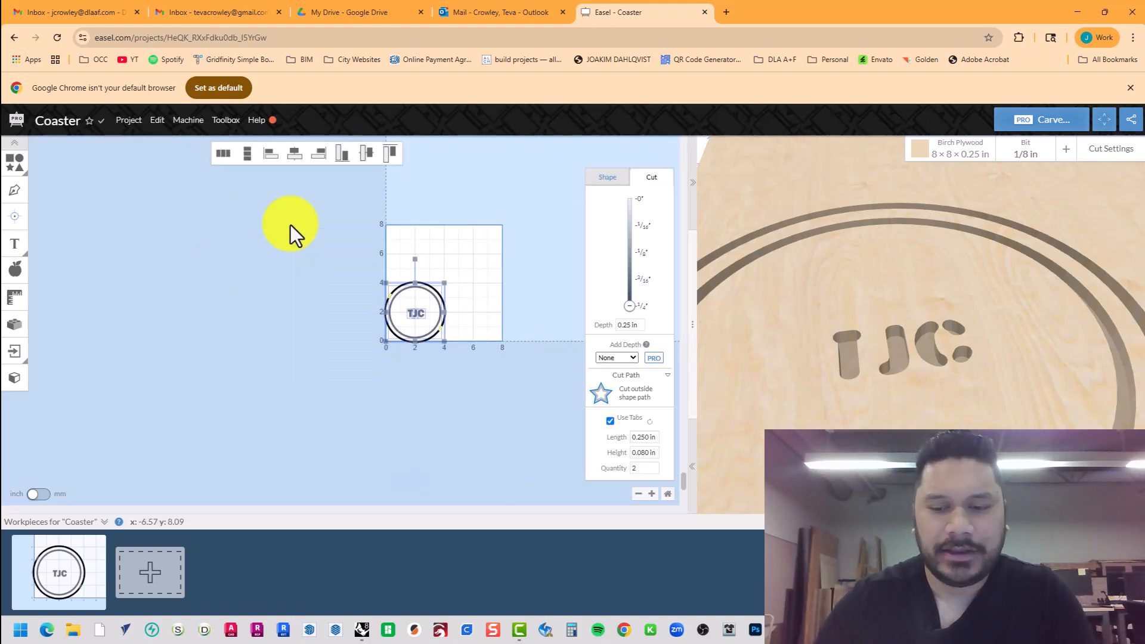
pyautogui.press('Delete')
# Import Coaster02-TJC.dxf with DXF import and place it on the canvas.
pyautogui.click(15, 352)
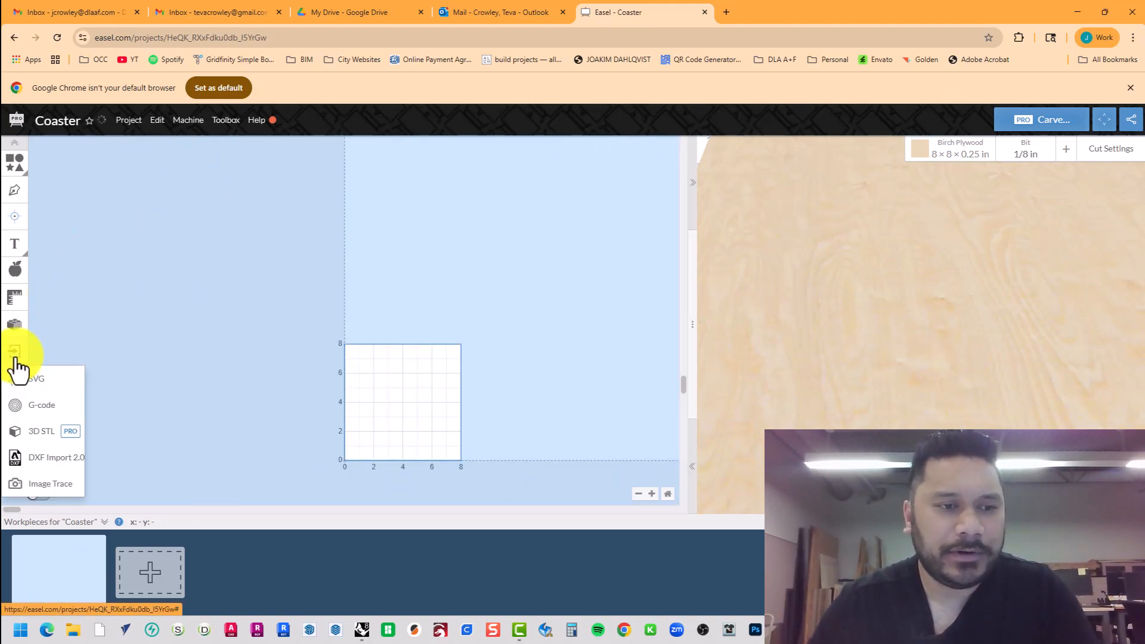
pyautogui.click(52, 460)
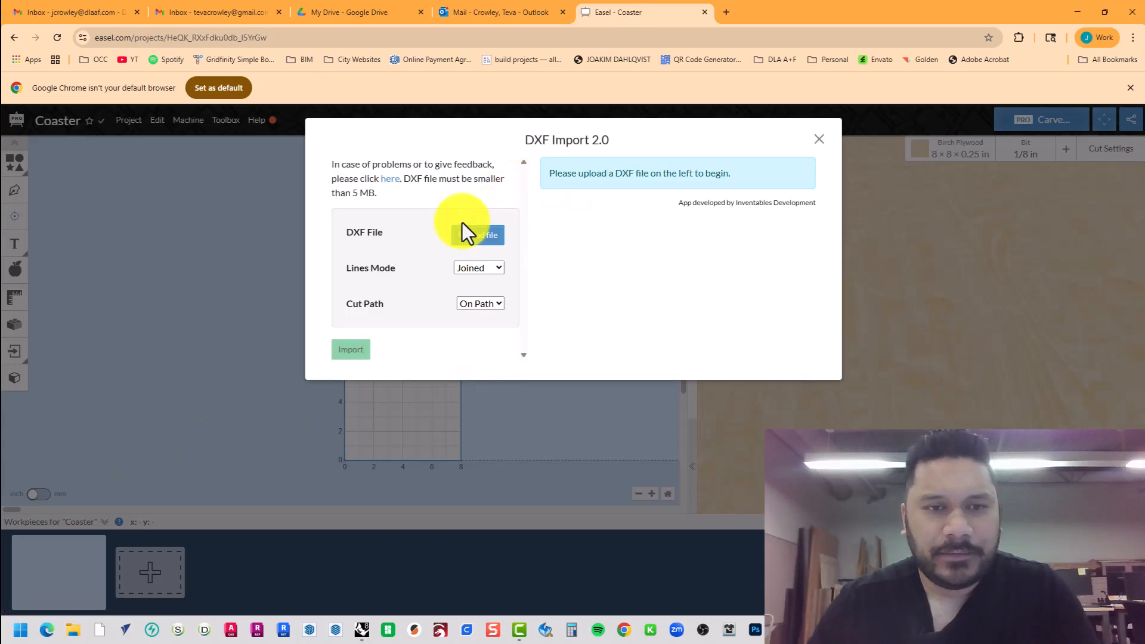
pyautogui.click(483, 241)
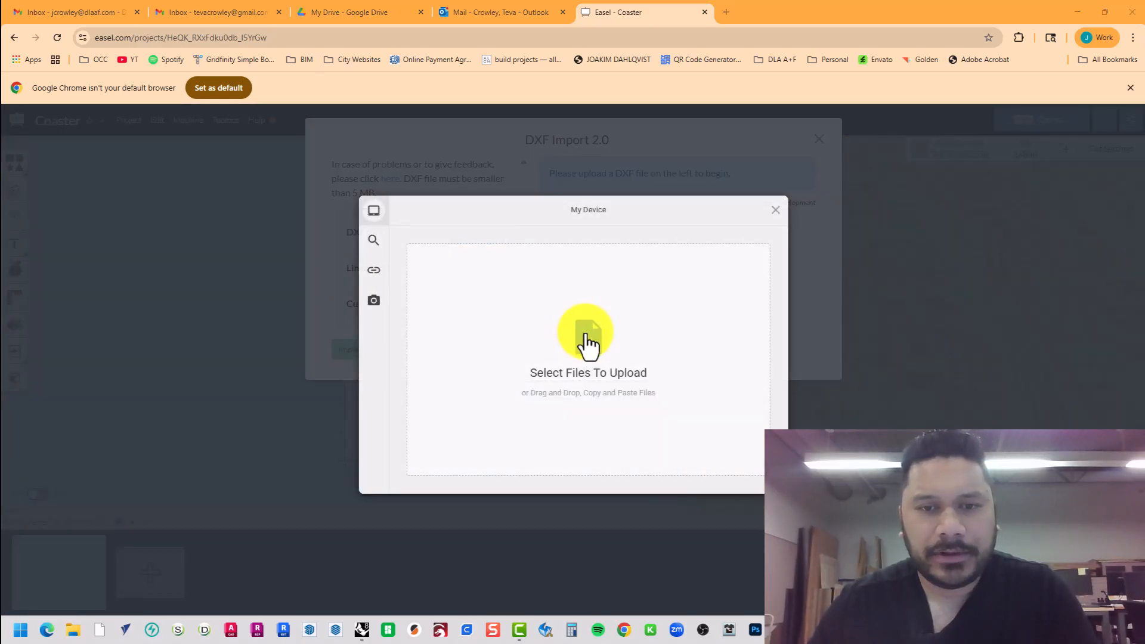
pyautogui.click(588, 343)
pyautogui.doubleClick(334, 99)
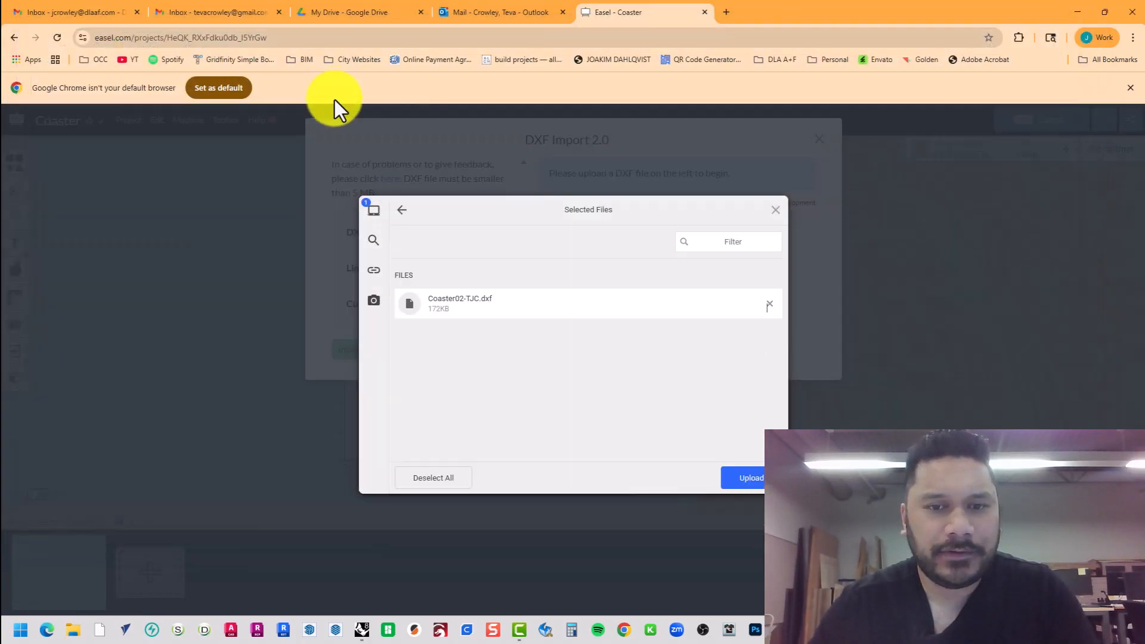
pyautogui.click(756, 477)
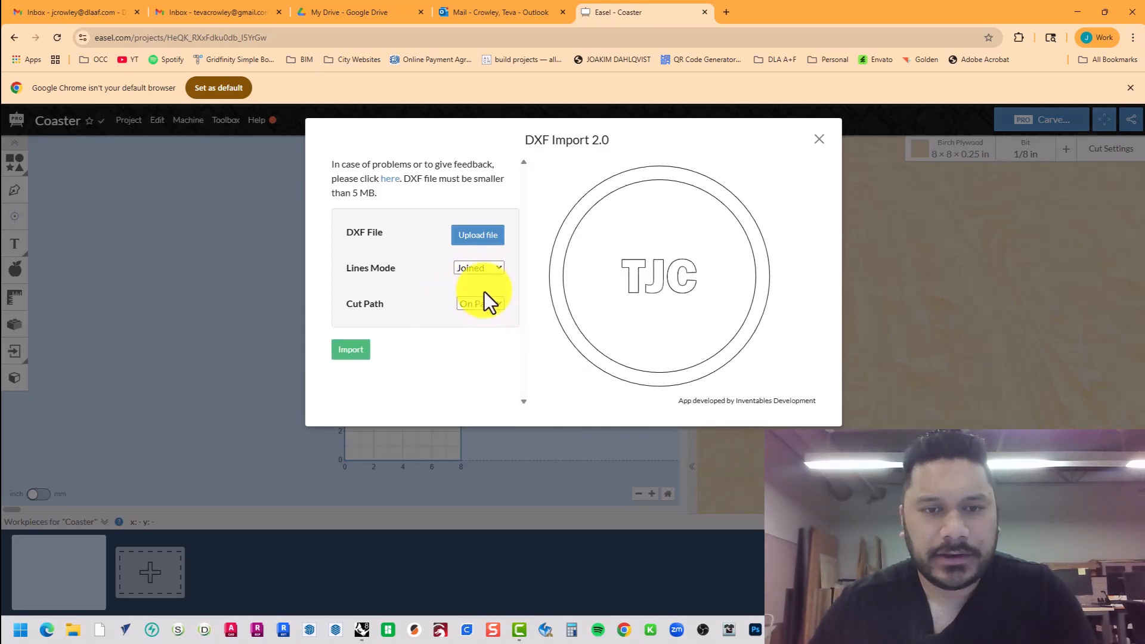
pyautogui.click(361, 354)
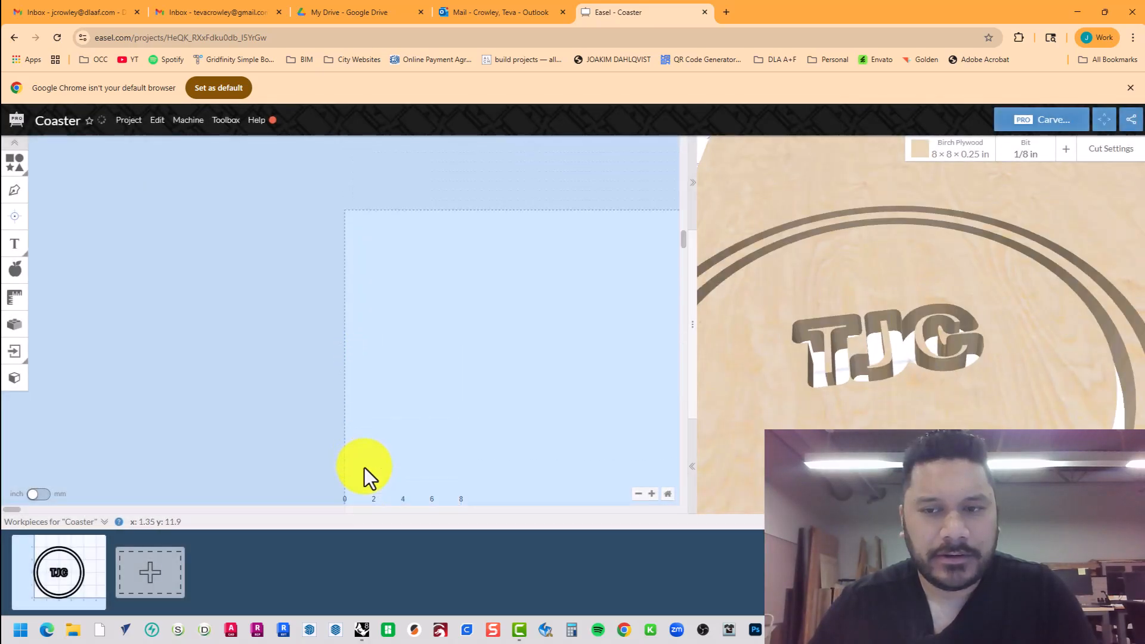
# Select the three imported TJC letters C, J and T.
pyautogui.scroll(10, 367, 453)
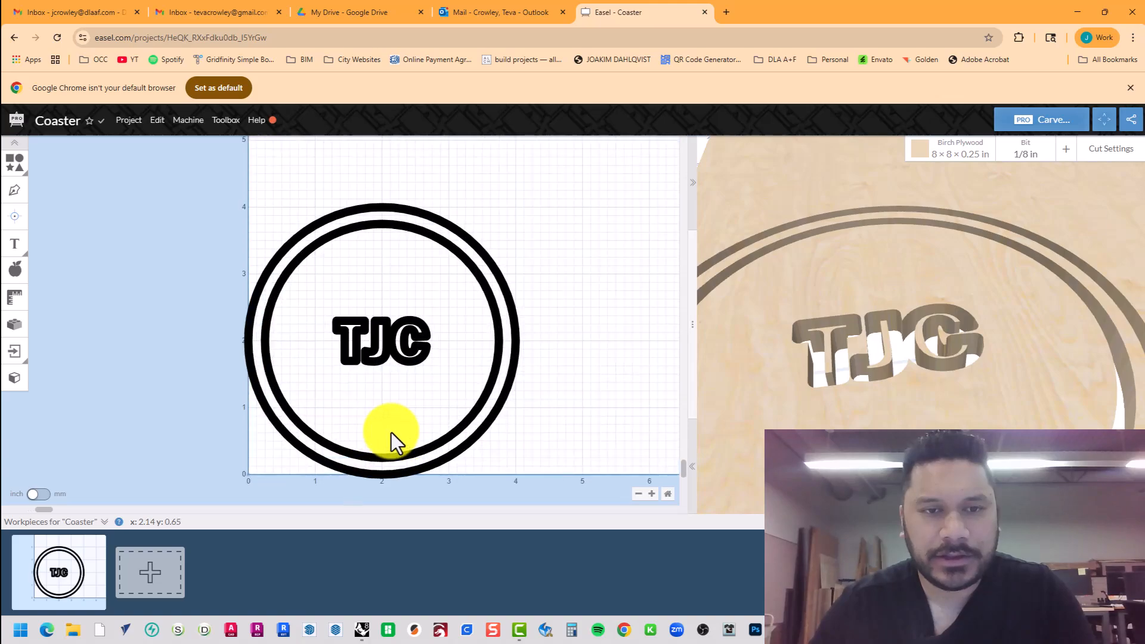
pyautogui.scroll(-3, 391, 428)
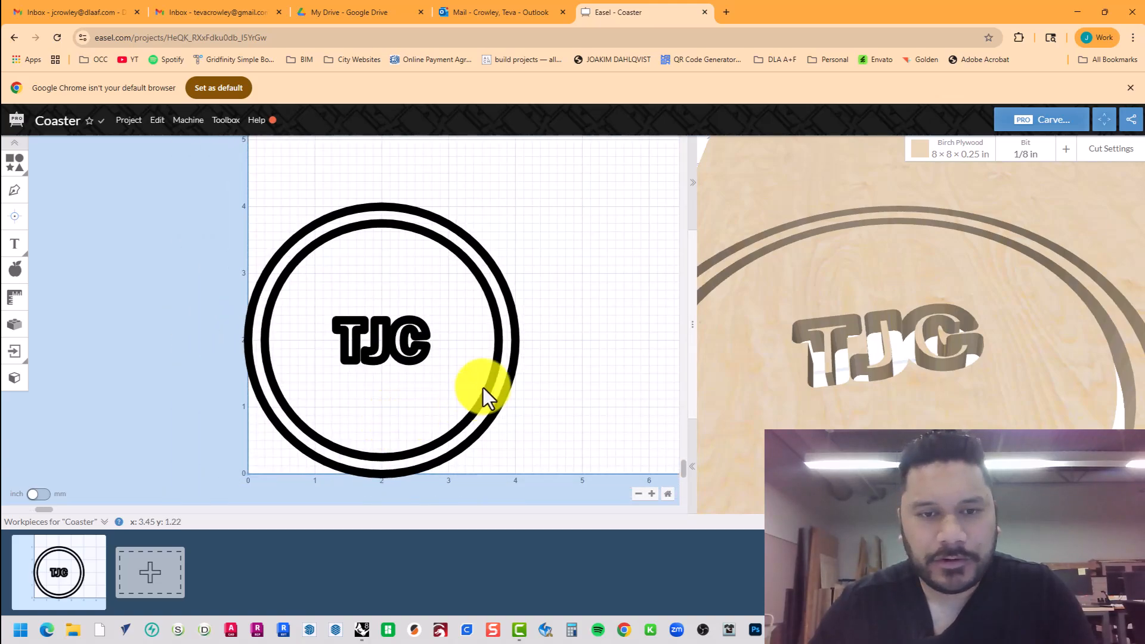
pyautogui.click(499, 269)
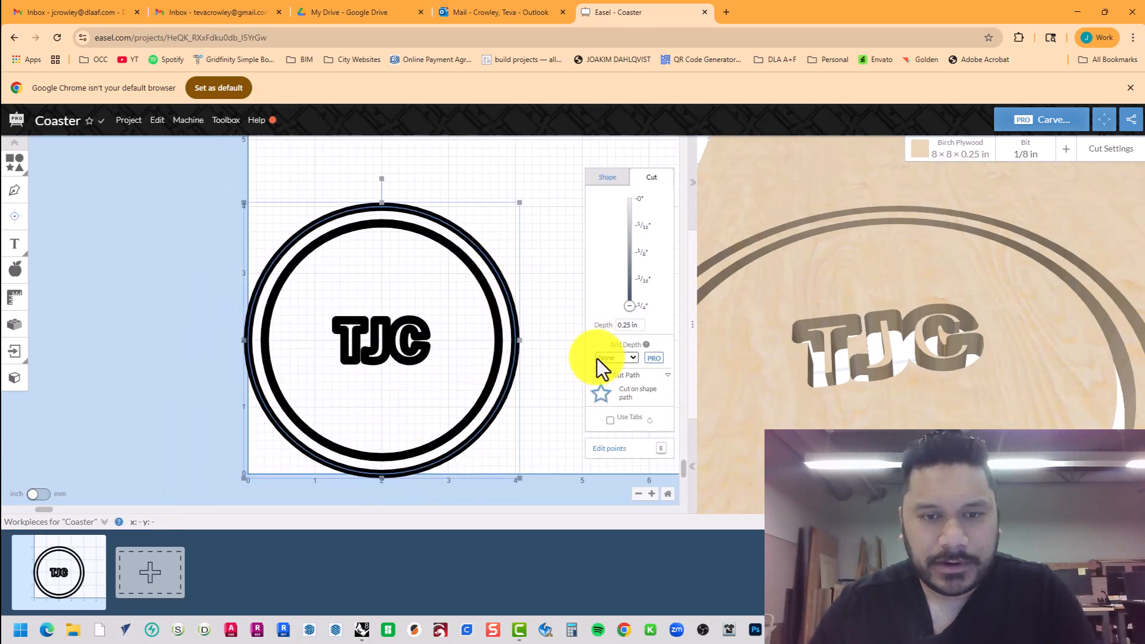
pyautogui.moveTo(464, 371); pyautogui.dragTo(321, 298)
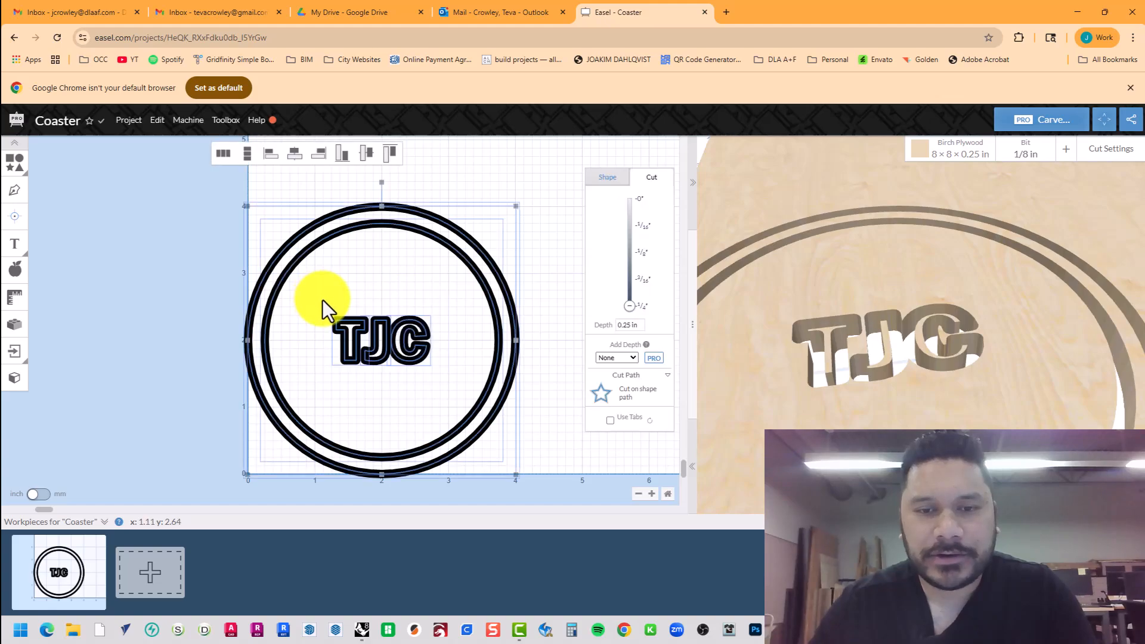
pyautogui.click(420, 334)
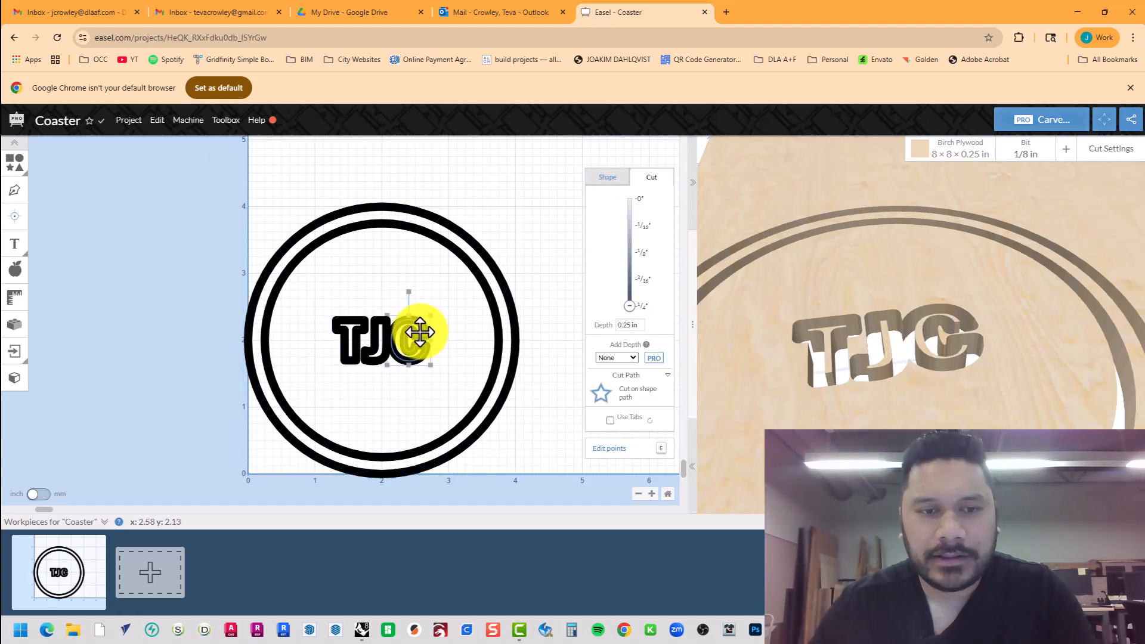
pyautogui.keyDown('shift'); pyautogui.click(379, 335); pyautogui.keyUp('shift')
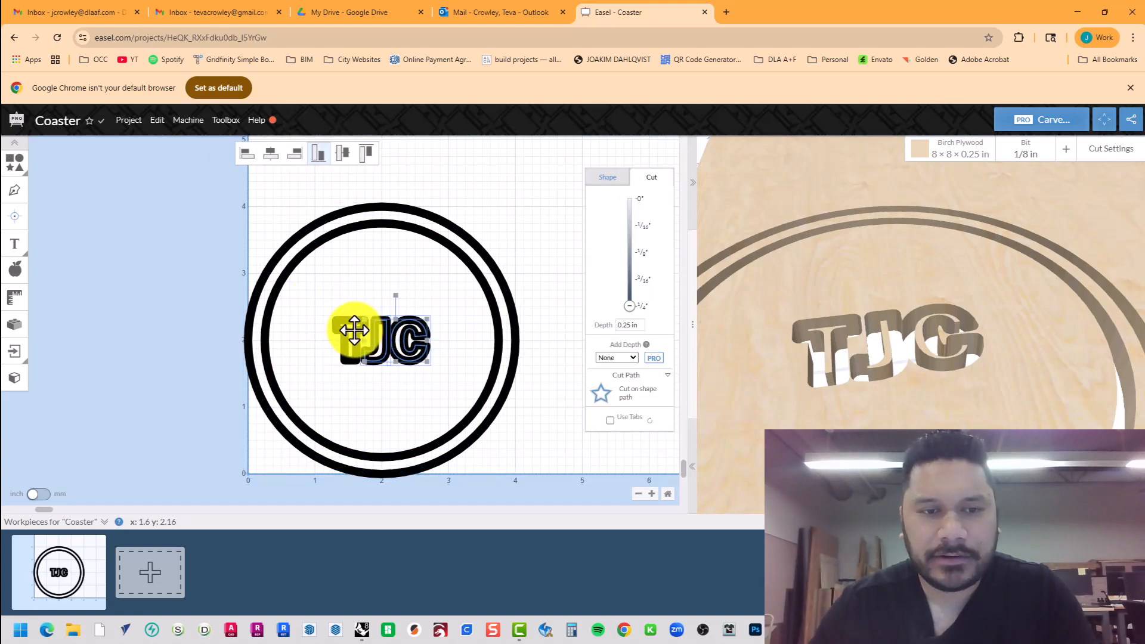
pyautogui.keyDown('shift'); pyautogui.click(357, 332); pyautogui.keyUp('shift')
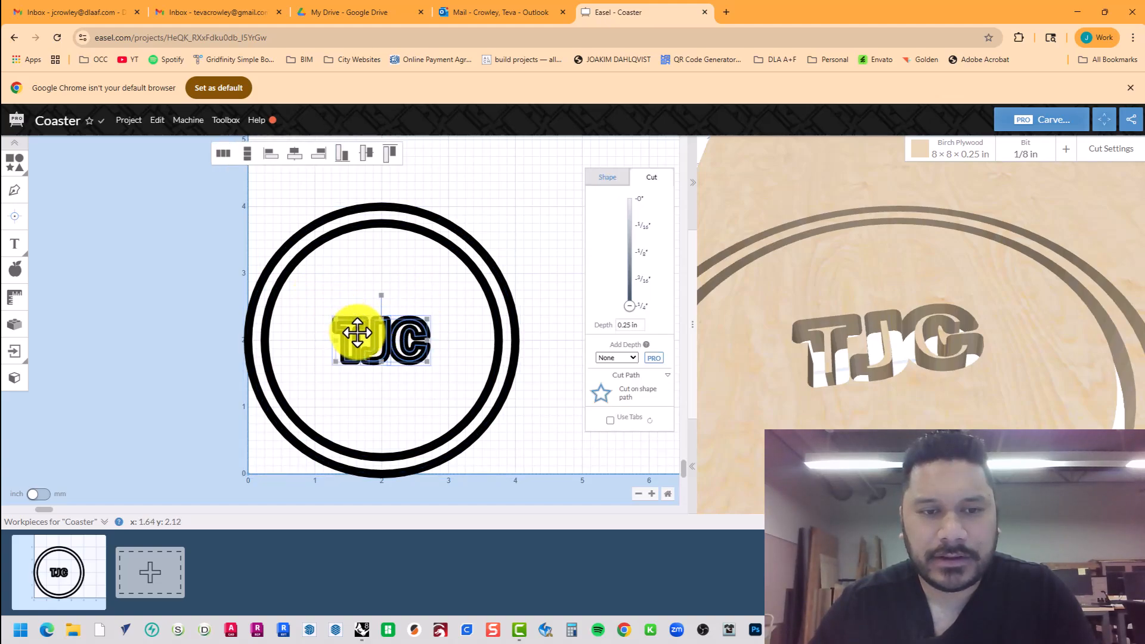
# Set the TJC letters' cut path to Clear out a pocket, 0.125 in deep.
pyautogui.click(641, 397)
pyautogui.click(642, 400)
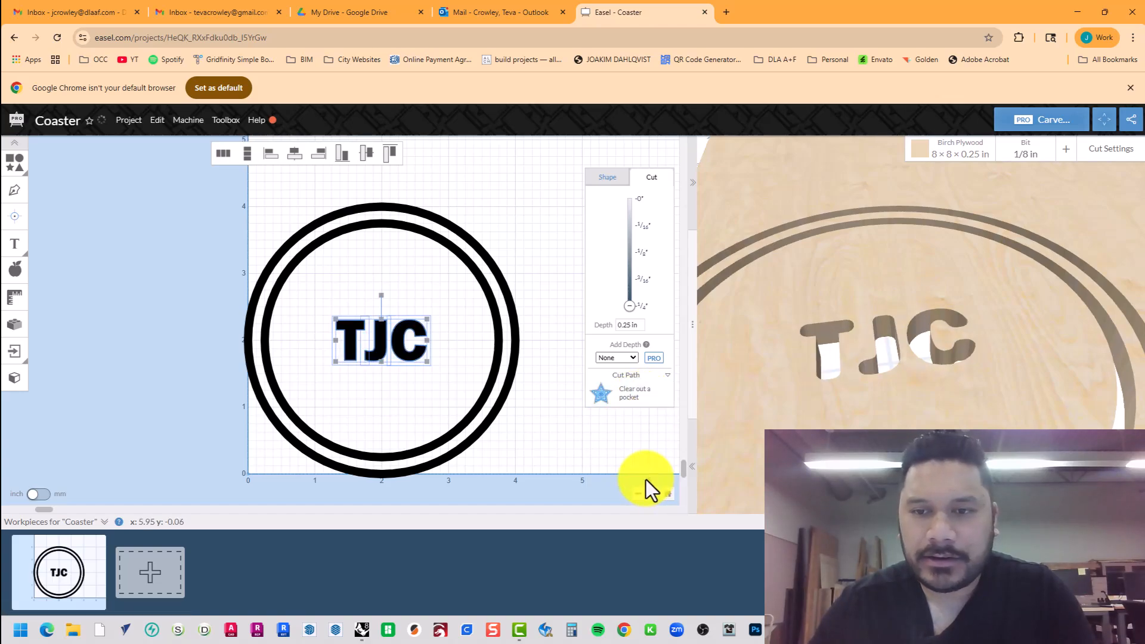
pyautogui.click(638, 325)
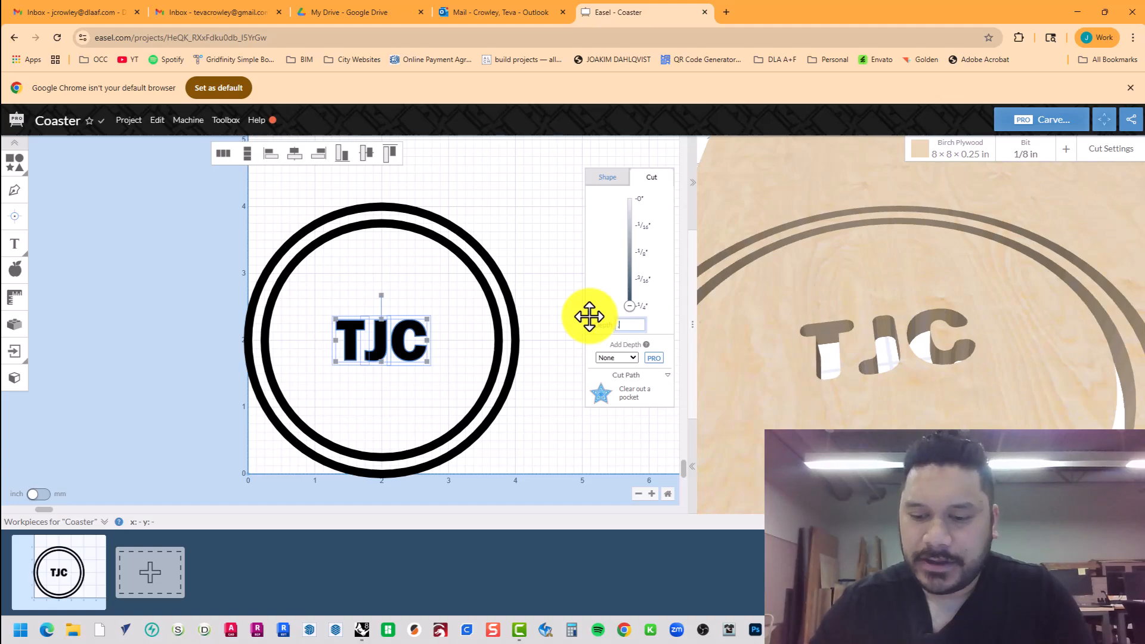
pyautogui.press('Return')
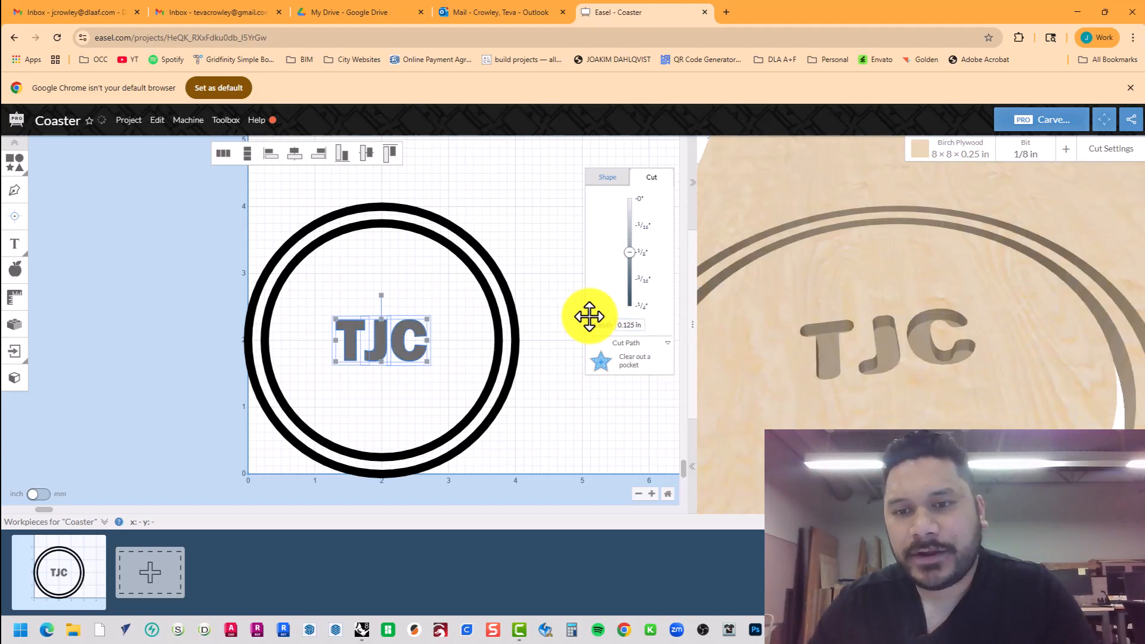
pyautogui.scroll(2, 836, 376)
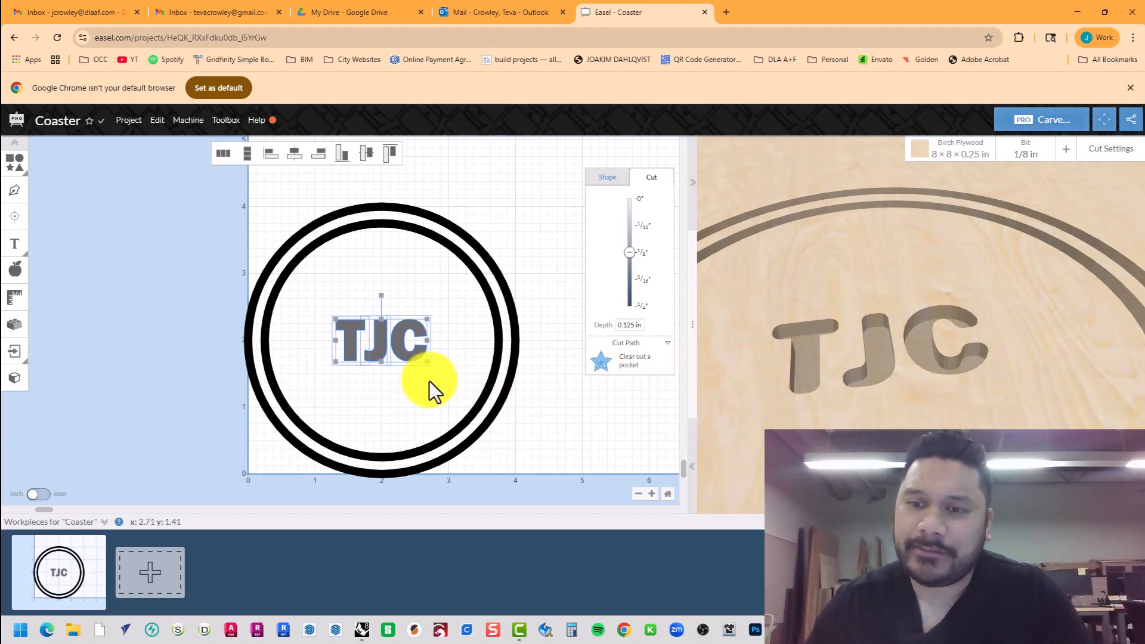
# Set the inner ring's cut depth to 0.125 in to make a shallow groove.
pyautogui.click(434, 238)
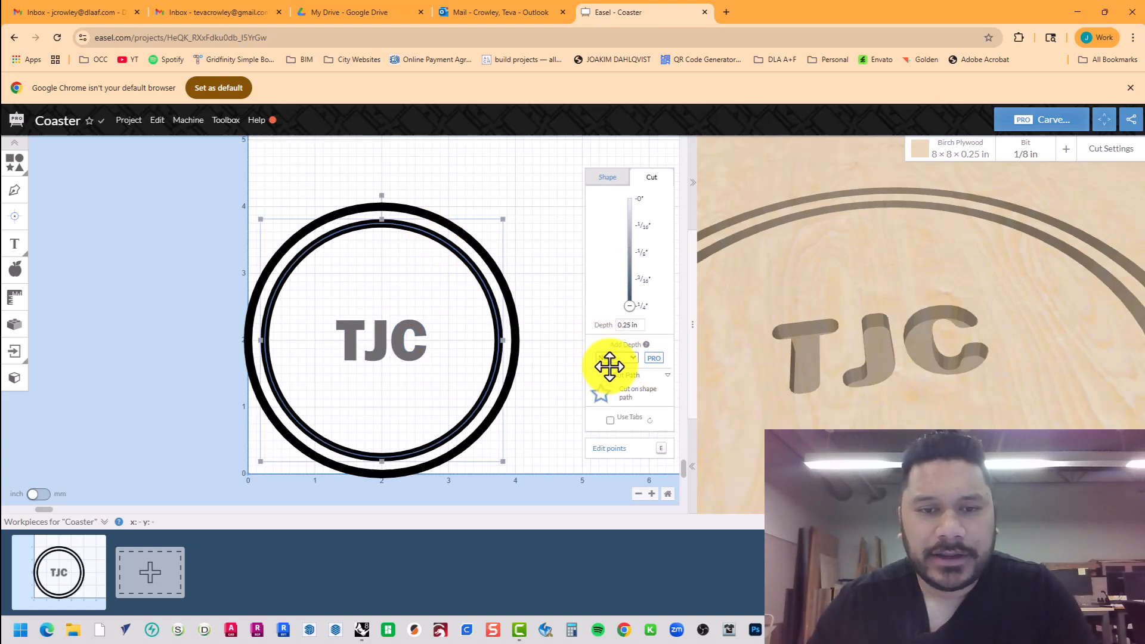
pyautogui.click(634, 325)
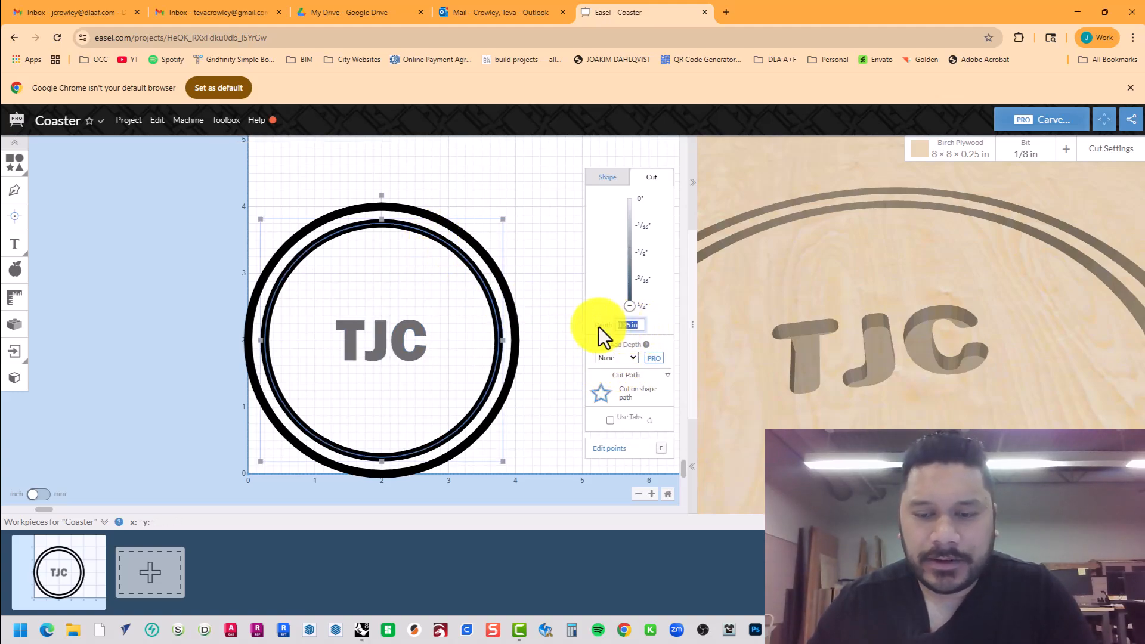
pyautogui.write('.125')
pyautogui.press('Return')
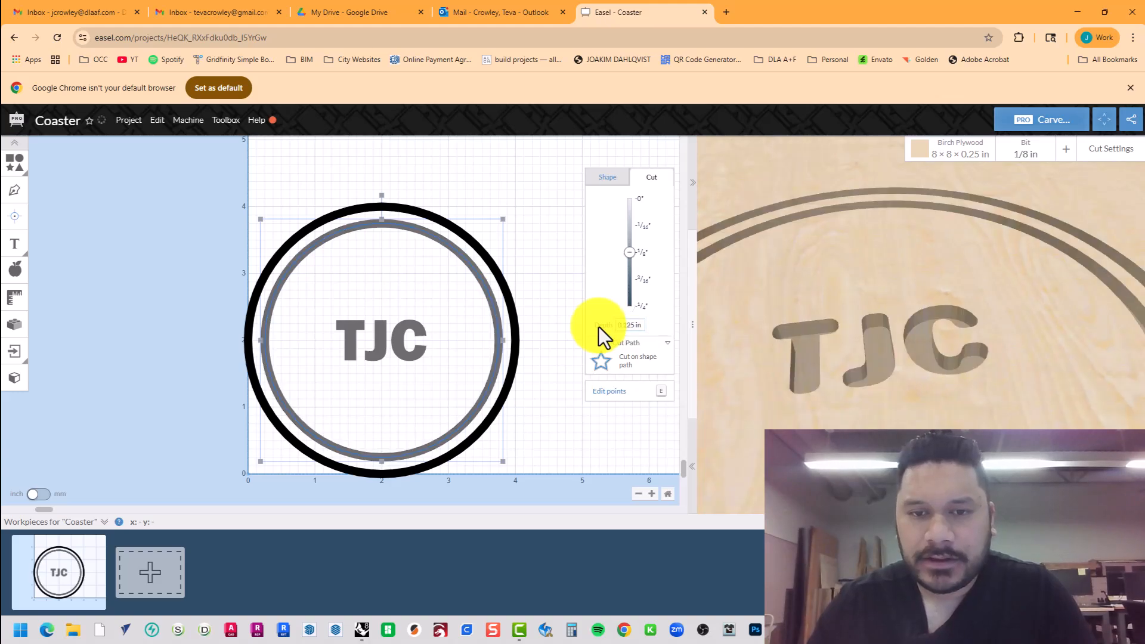
pyautogui.click(620, 358)
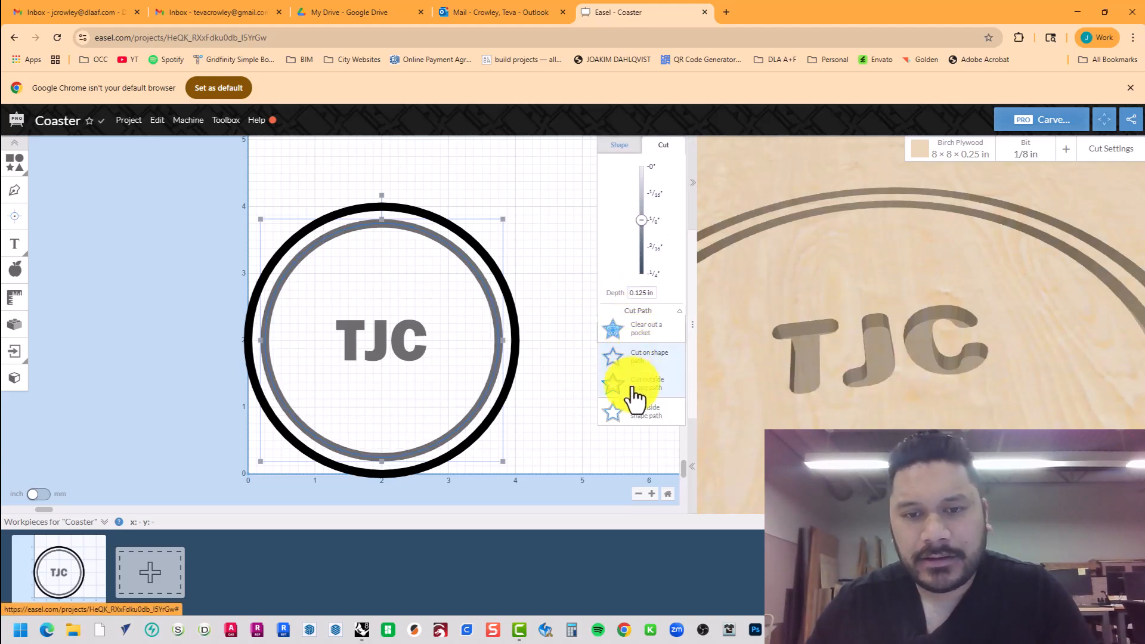
# Set the outer circle to Cut outside shape path and check the coaster preview.
pyautogui.click(501, 275)
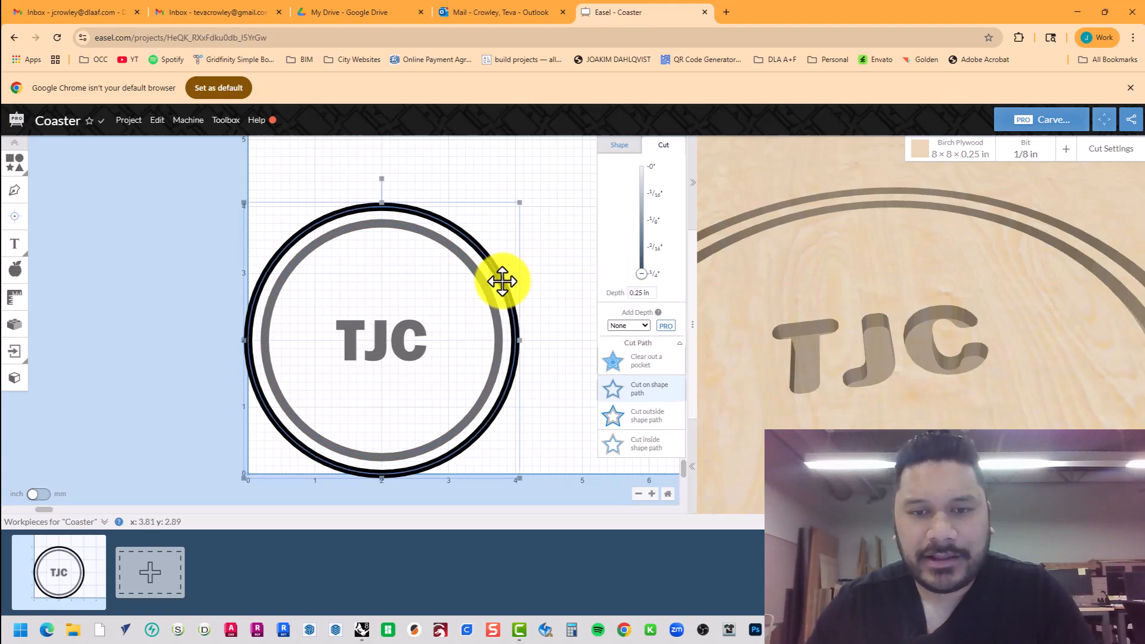
pyautogui.click(663, 423)
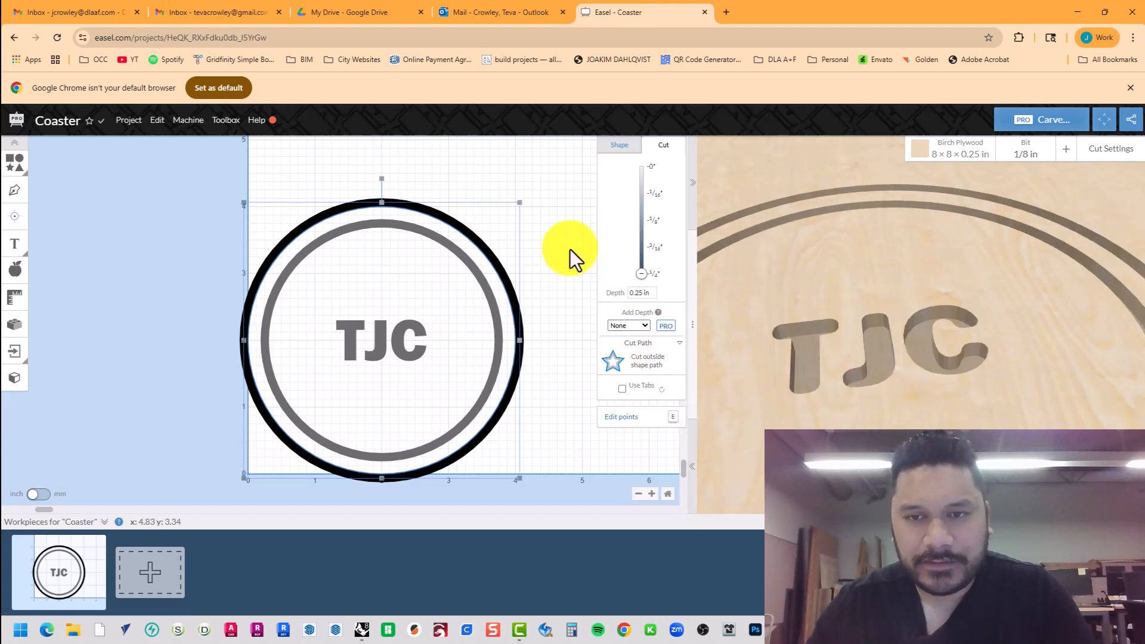
pyautogui.scroll(-10, 811, 268)
pyautogui.scroll(2, 882, 435)
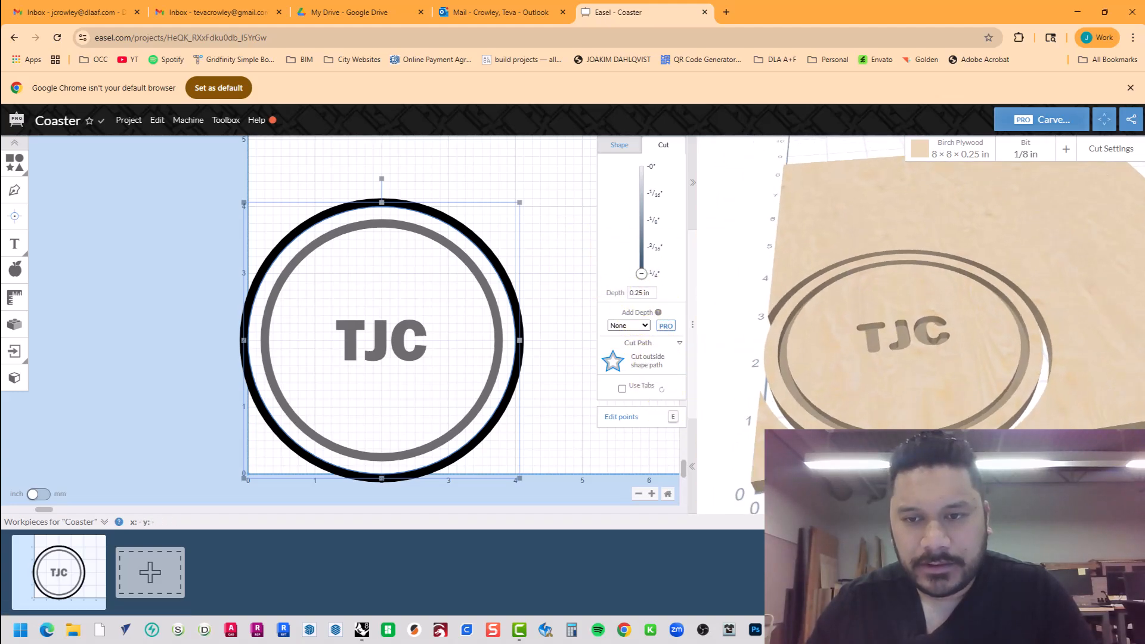
pyautogui.moveTo(853, 411); pyautogui.dragTo(991, 389)
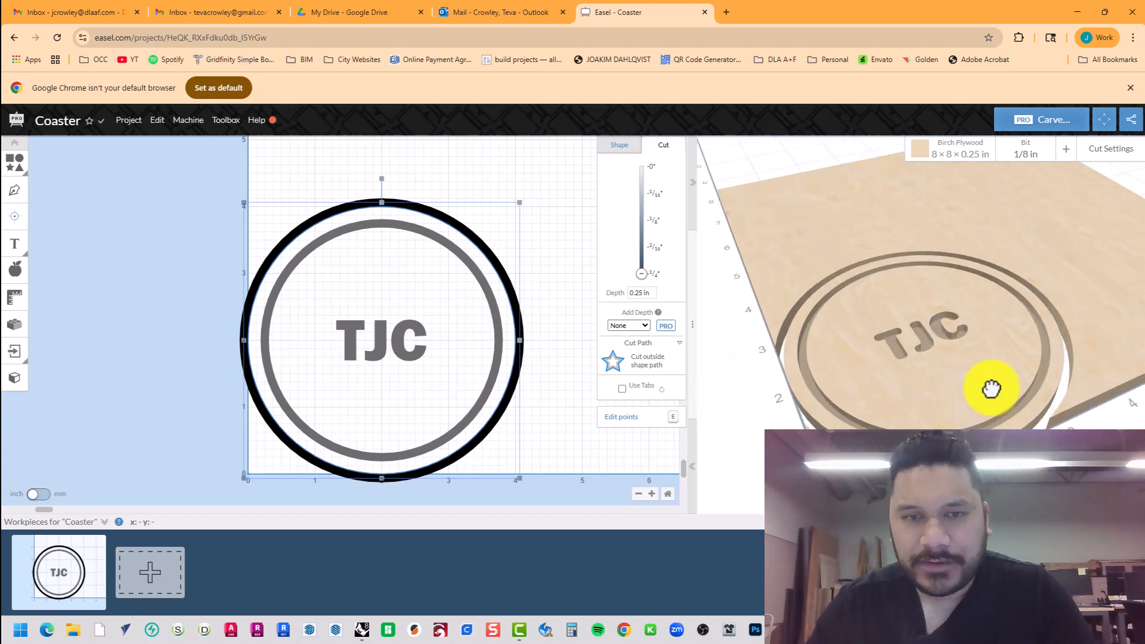
# Turn on Shared via Link for the Coaster project, copy its URL, and close Sharing.
pyautogui.click(128, 120)
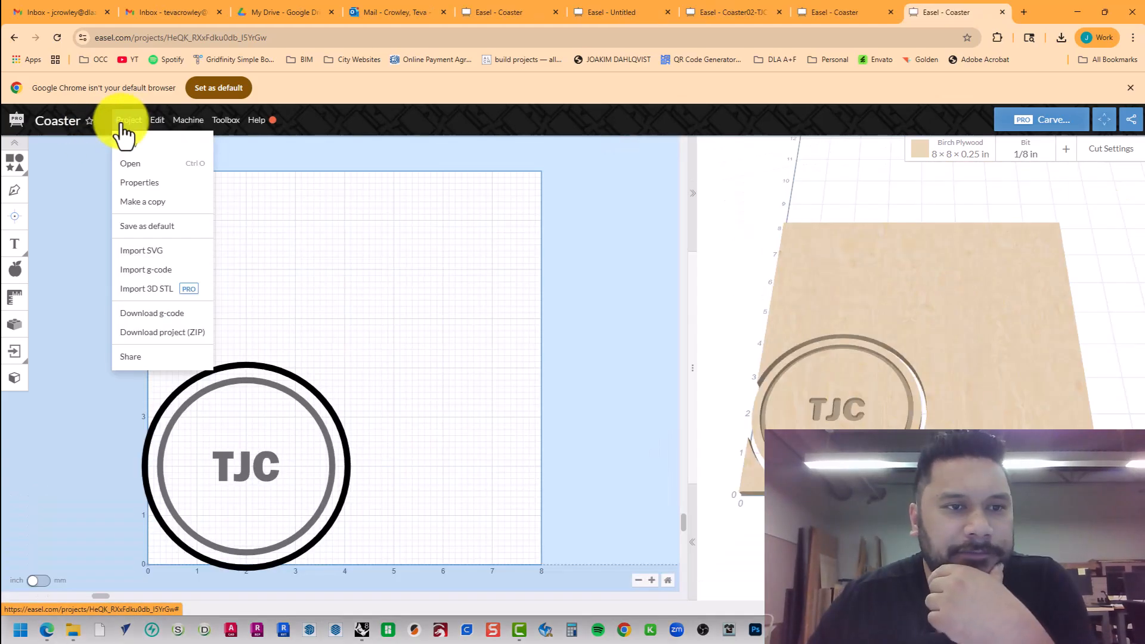
pyautogui.click(181, 358)
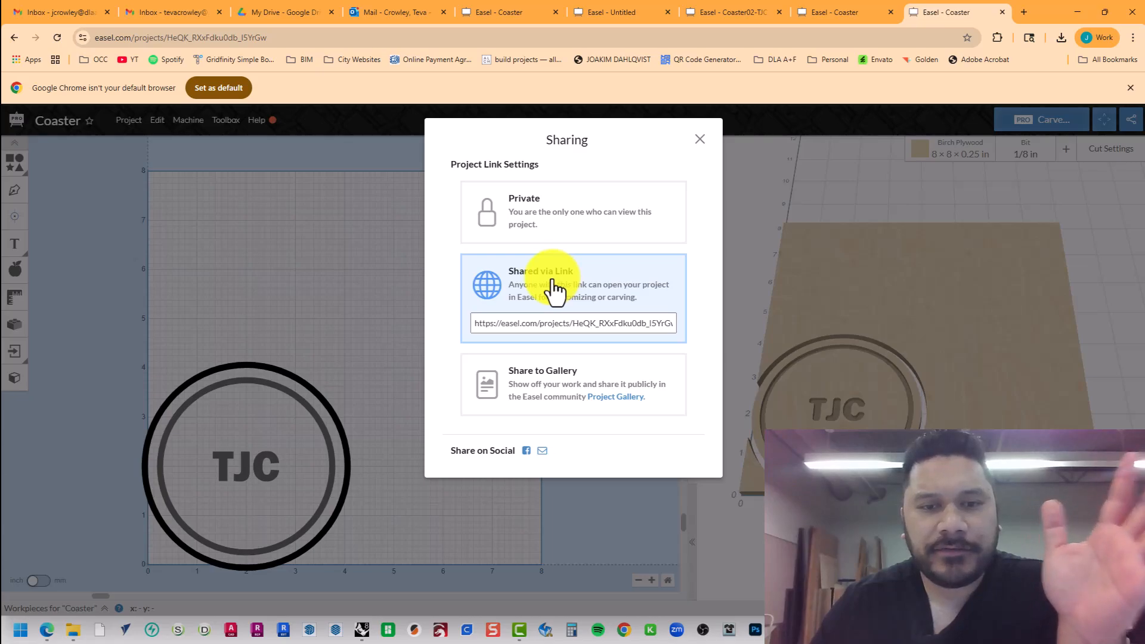
pyautogui.click(551, 324)
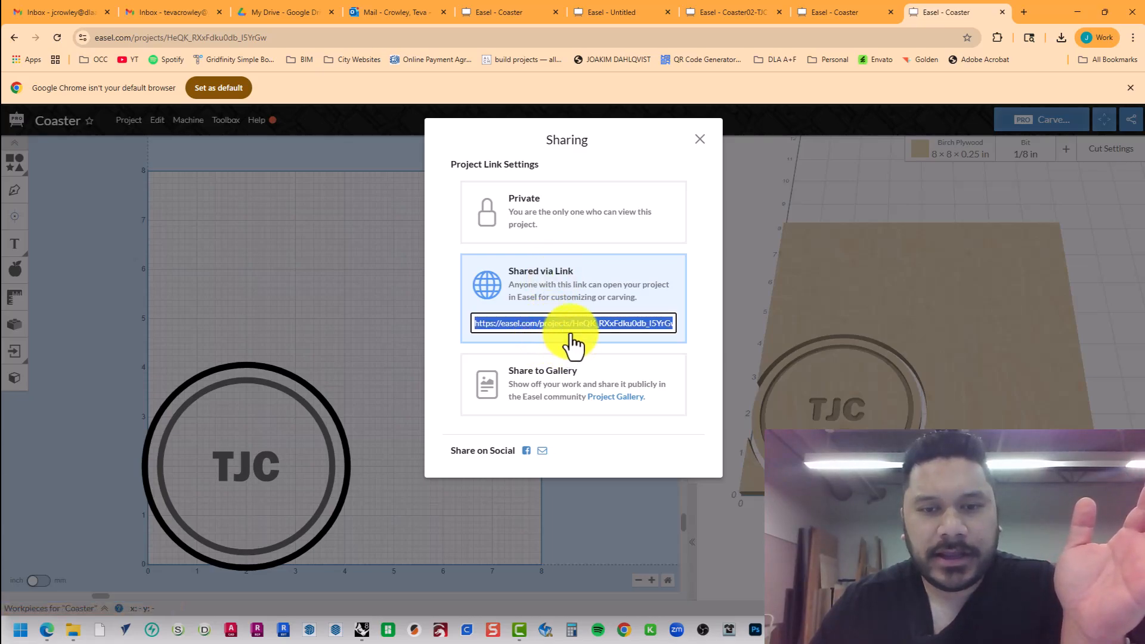
pyautogui.rightClick(572, 325)
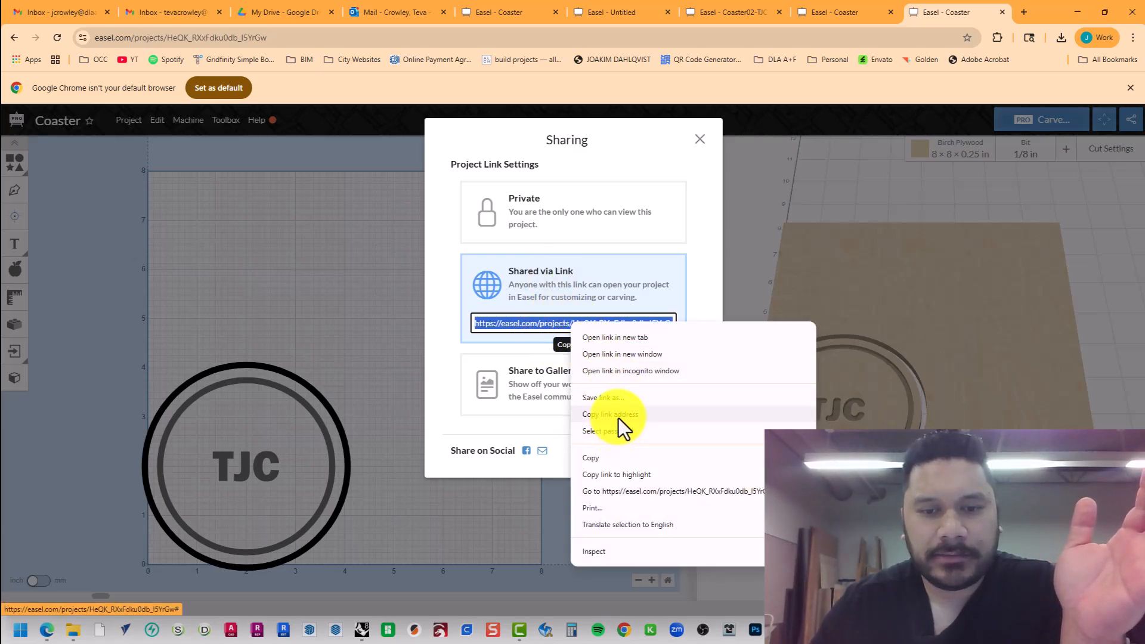
pyautogui.click(620, 460)
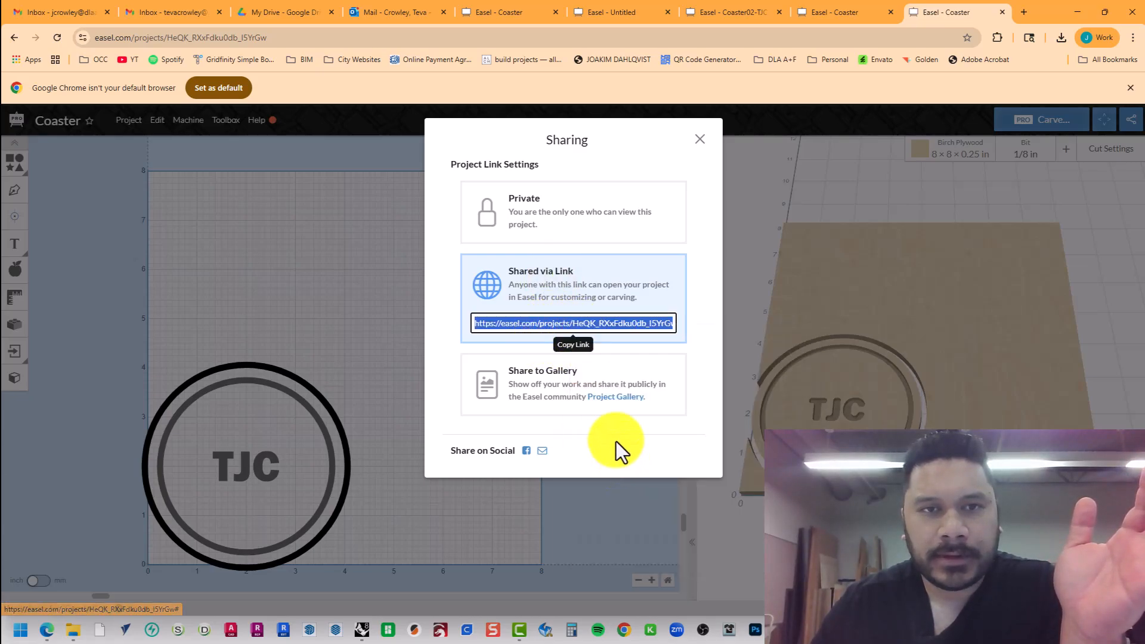
pyautogui.click(280, 289)
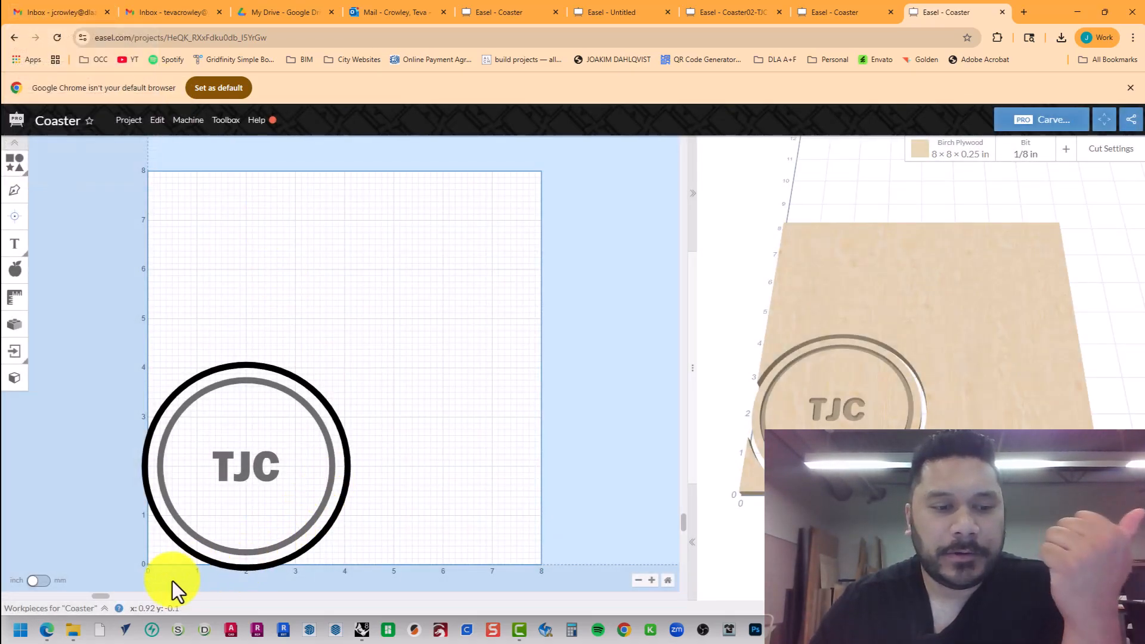
# In the Coaster for CNC folder, create shortcut Coaster02-TJC targeting the pasted Easel project URL.
pyautogui.moveTo(68, 632)
pyautogui.moveTo(67, 593)
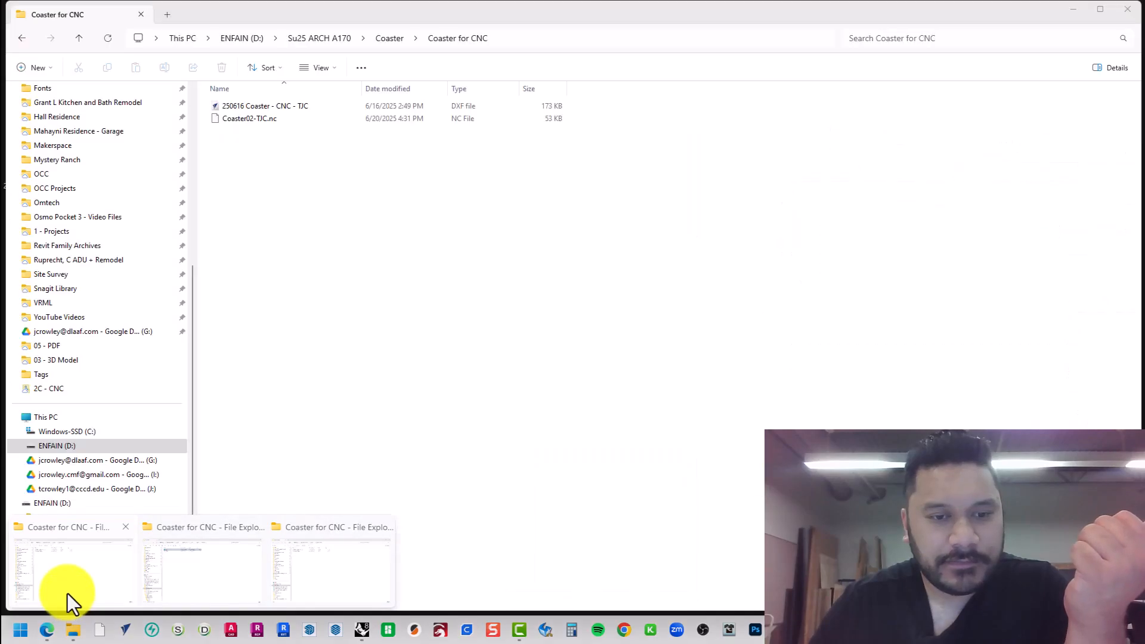
pyautogui.click(68, 591)
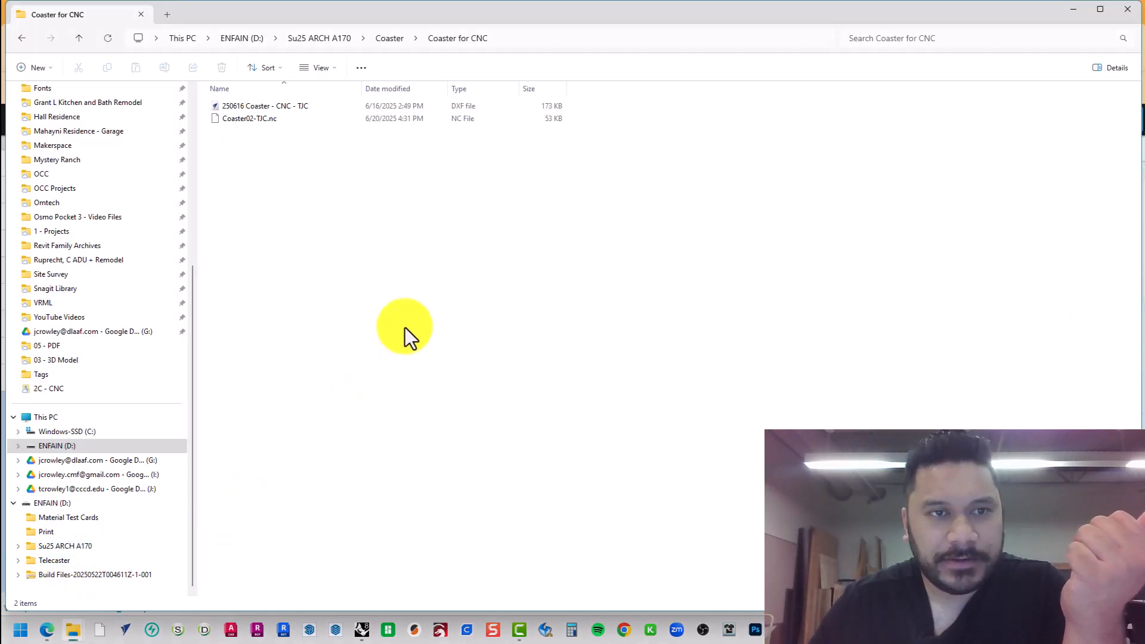
pyautogui.rightClick(249, 160)
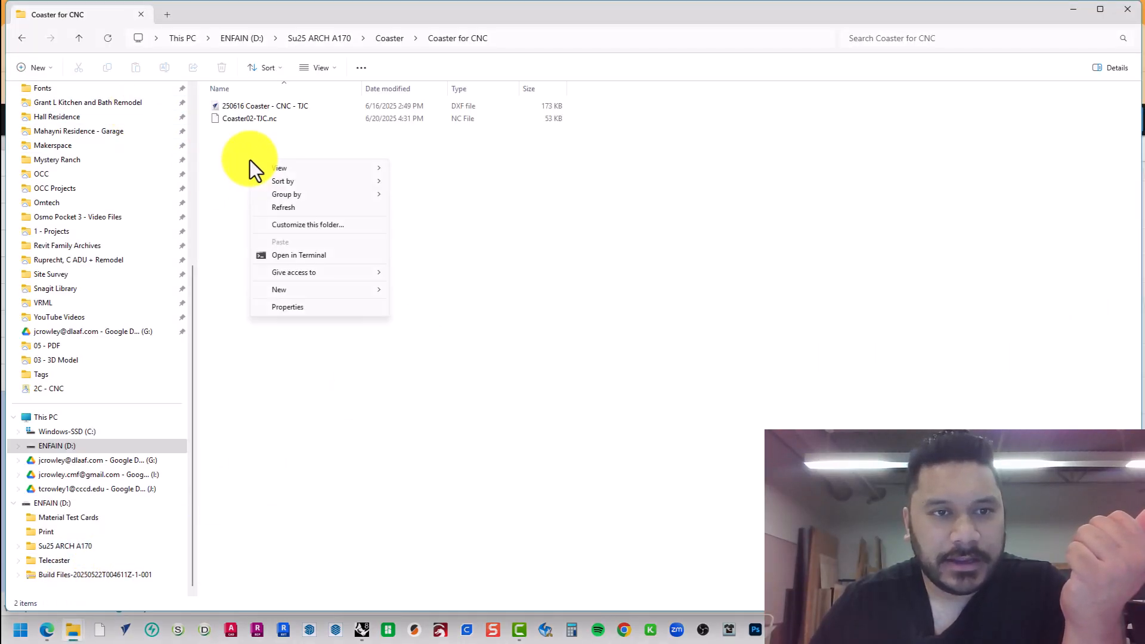
pyautogui.moveTo(348, 167)
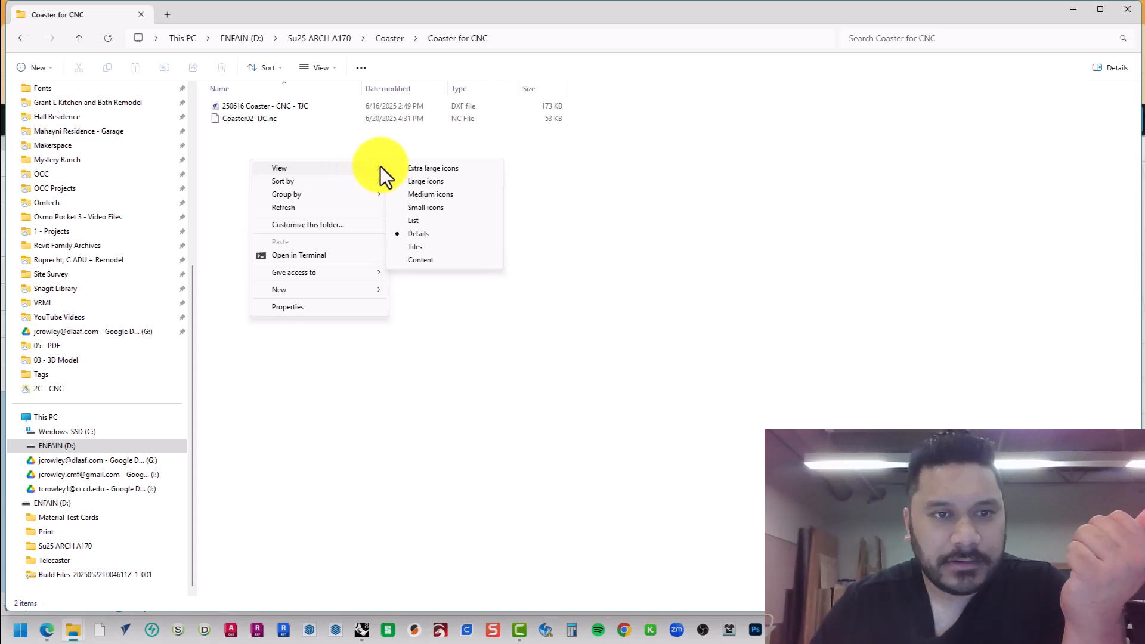
pyautogui.moveTo(370, 291)
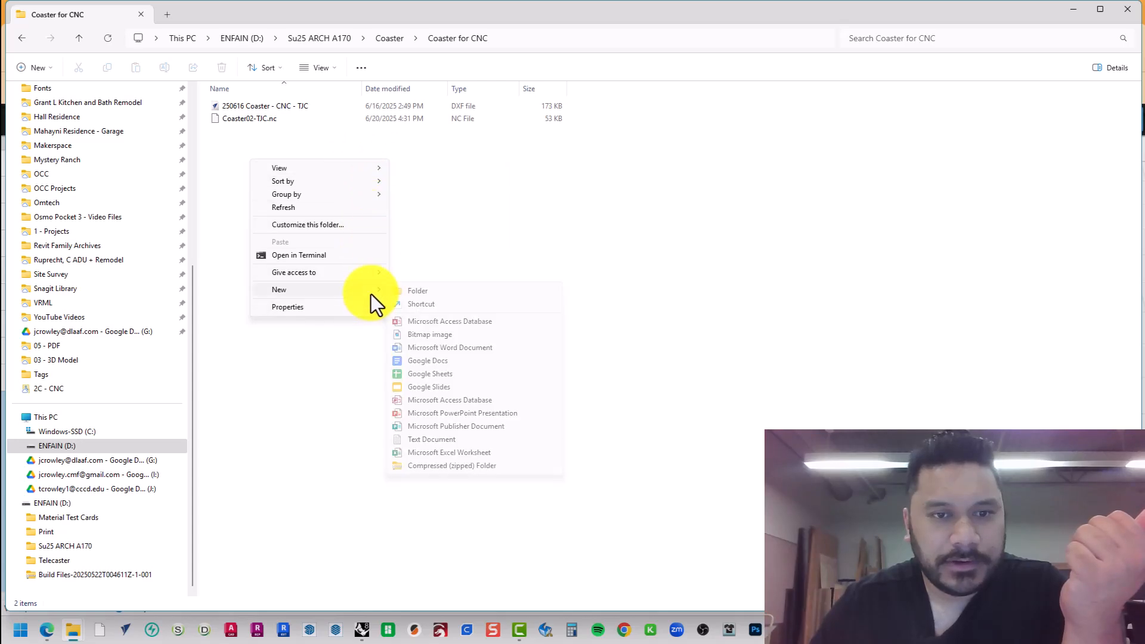
pyautogui.click(452, 306)
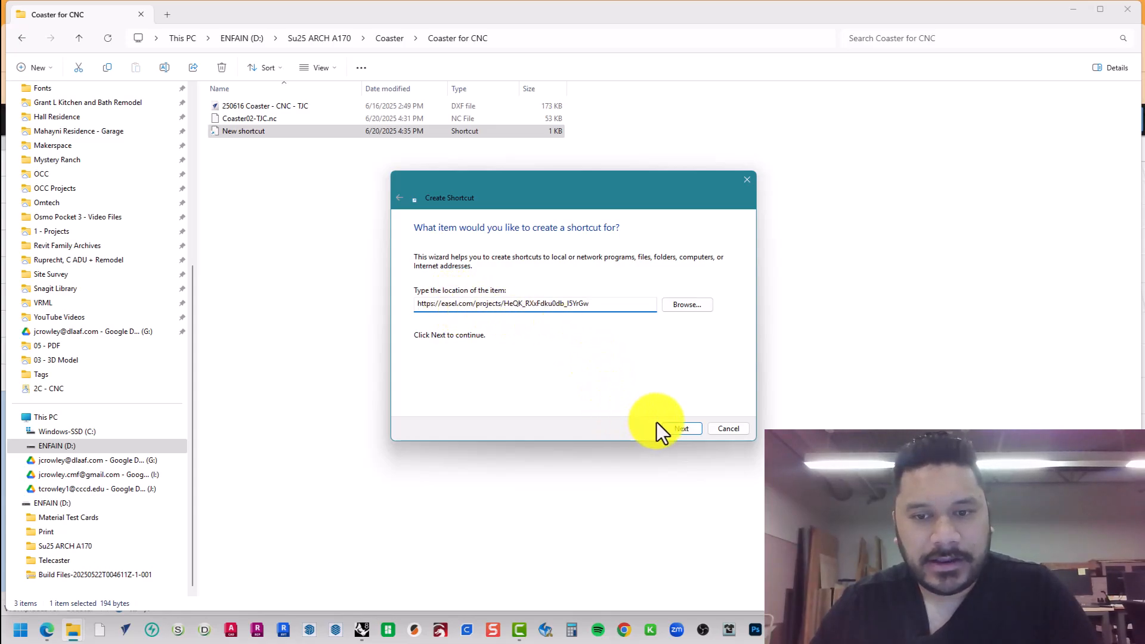
pyautogui.click(680, 428)
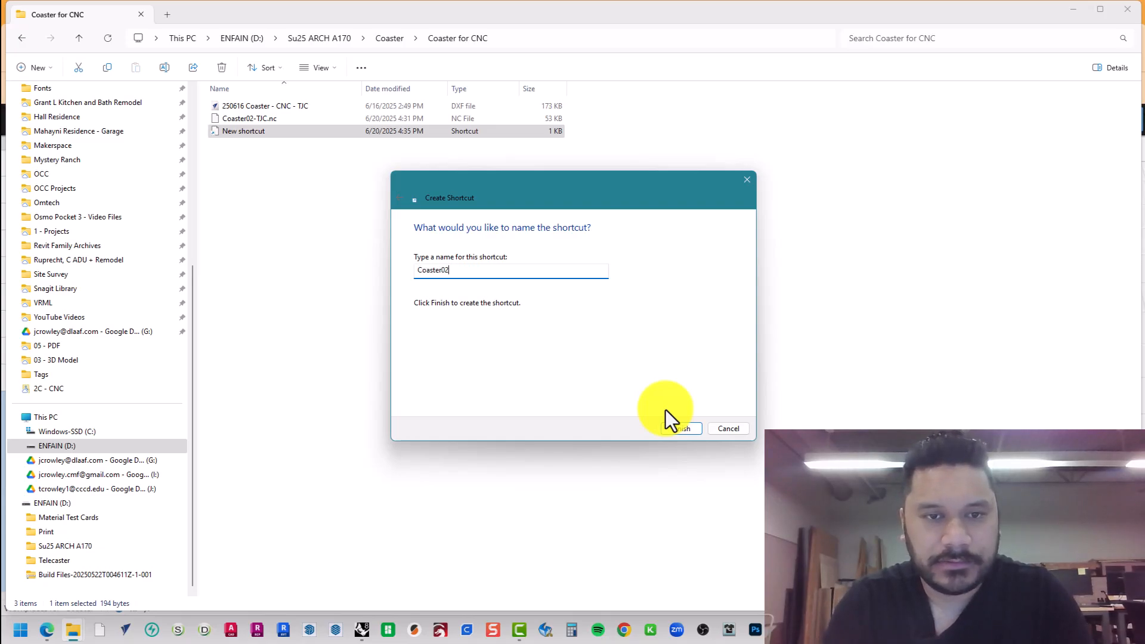
pyautogui.write('Coaster02-TJC')
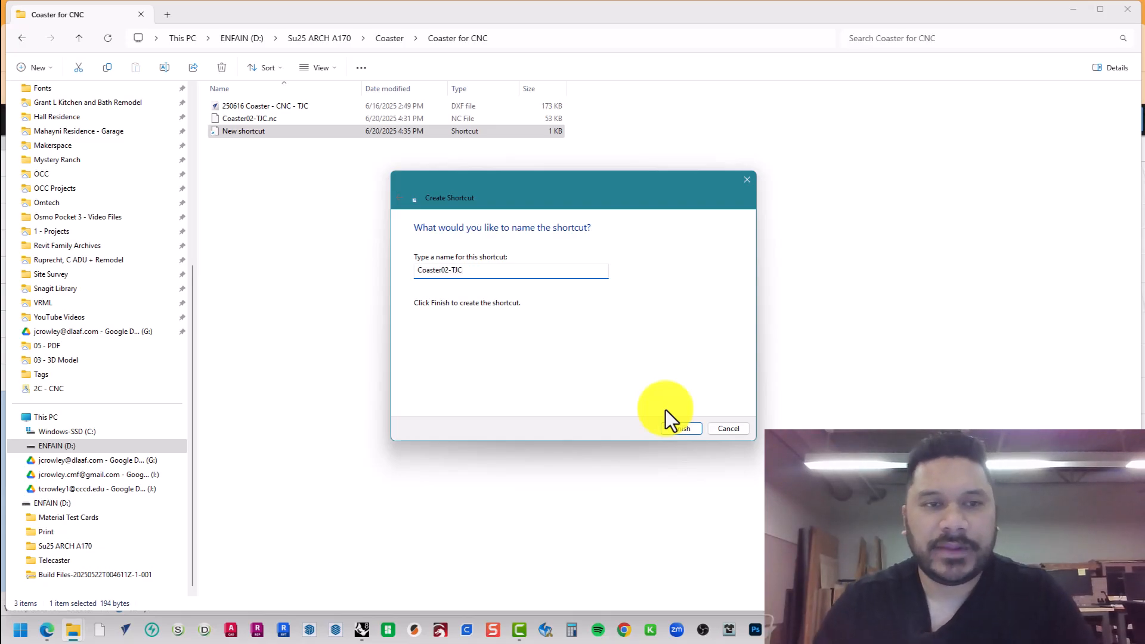
pyautogui.click(680, 428)
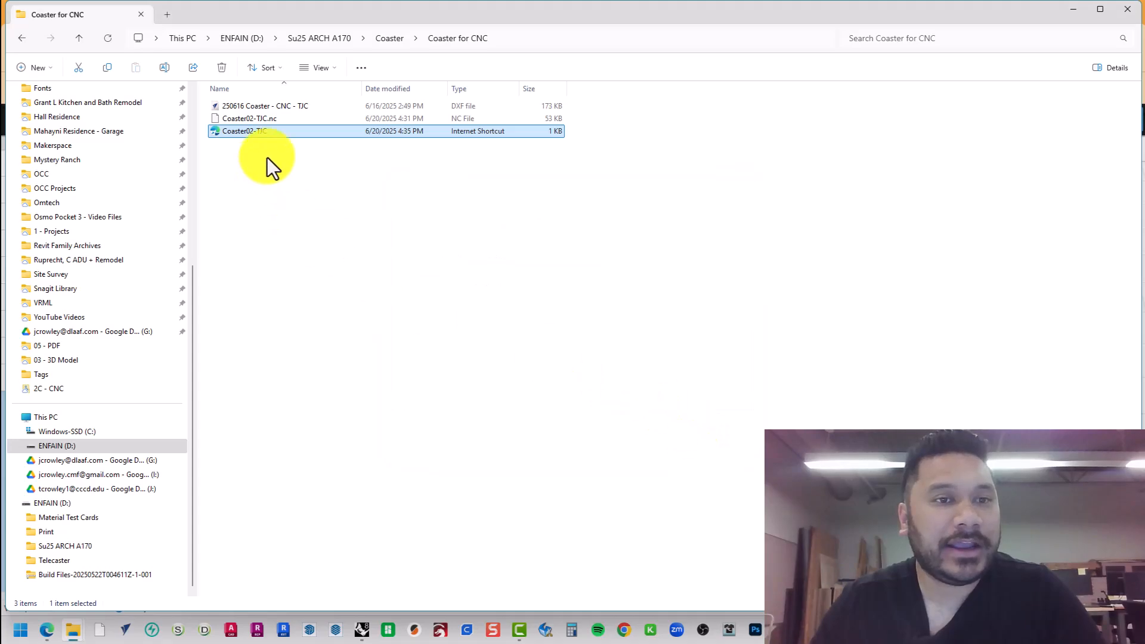